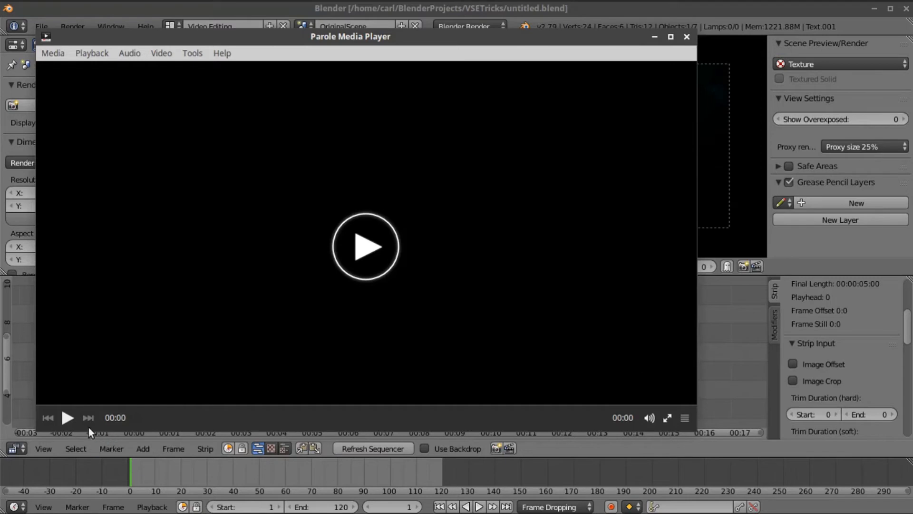
# - Play GlitchTest0001-0120.avi in Parole a few times, then pause and scrub to later frames
pyautogui.click(68, 417)
pyautogui.click(68, 417)
pyautogui.click(67, 417)
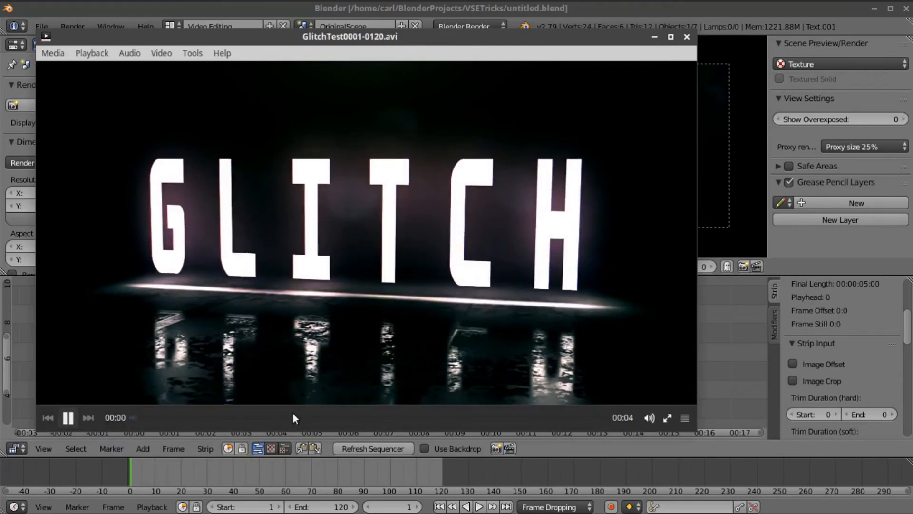
pyautogui.click(74, 419)
pyautogui.click(255, 418)
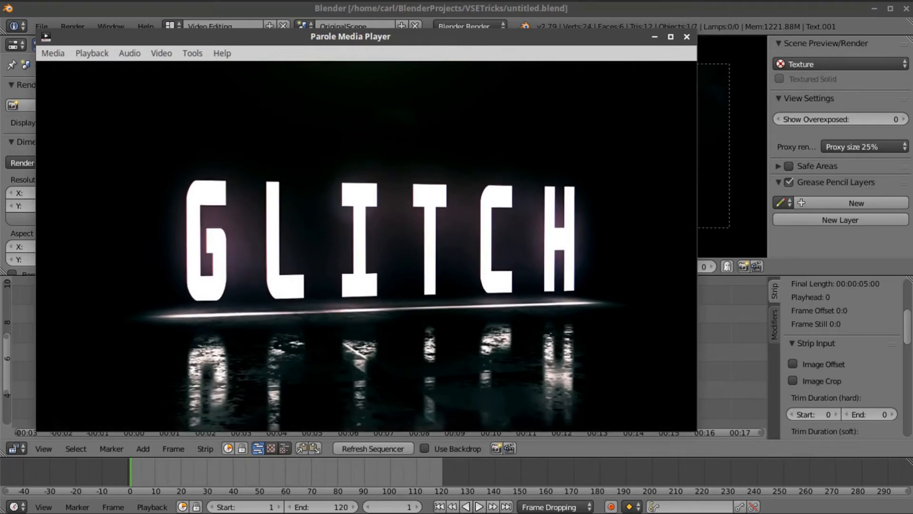
pyautogui.moveTo(346, 418); pyautogui.dragTo(561, 417)
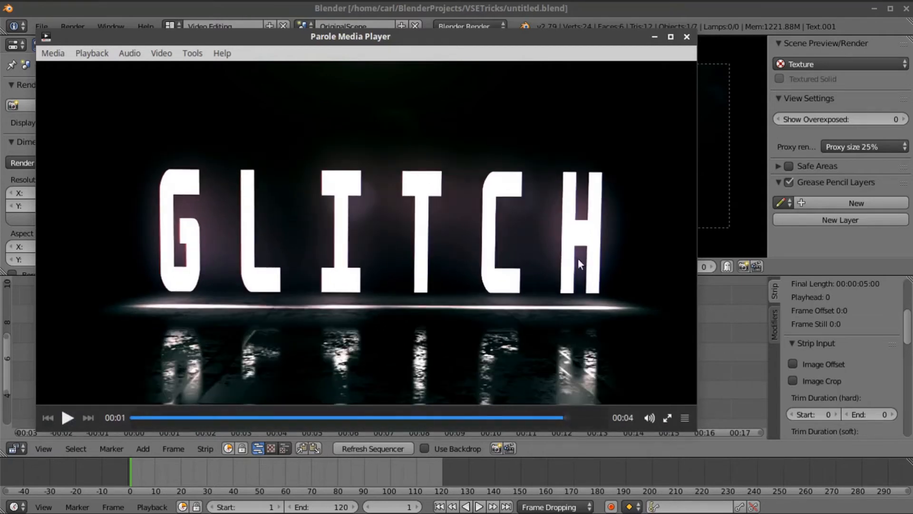
# - Close the media player and zoom and pan the sequencer timeline to show the strips
pyautogui.click(618, 11)
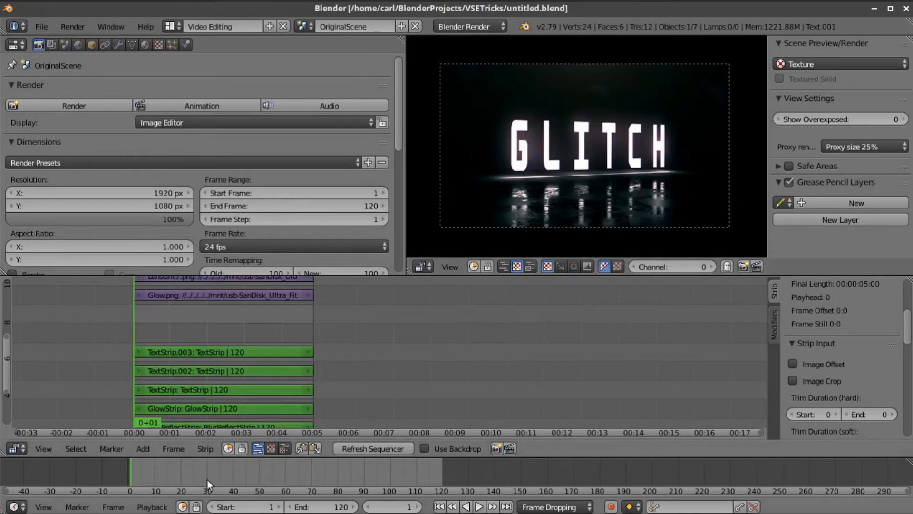
pyautogui.scroll(7, 192, 367)
pyautogui.moveTo(335, 344); pyautogui.dragTo(673, 349, button='middle')
pyautogui.scroll(4, 471, 338)
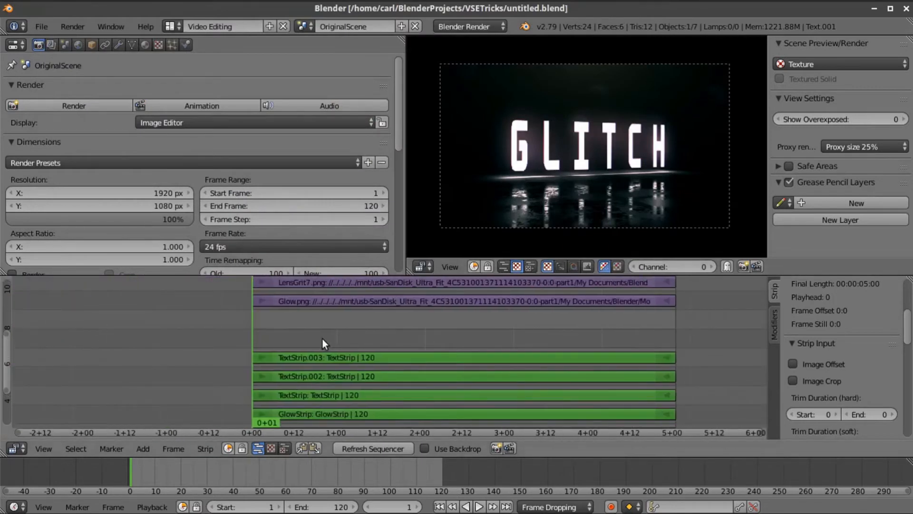
# - Move the playhead through the sequence and settle on frame 17
pyautogui.hotkey('alt', 'a')
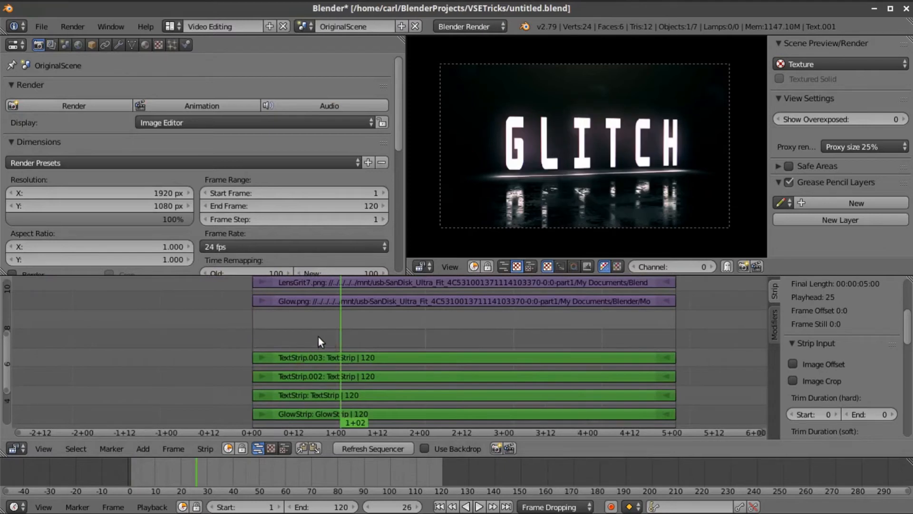
pyautogui.moveTo(318, 337); pyautogui.dragTo(315, 336)
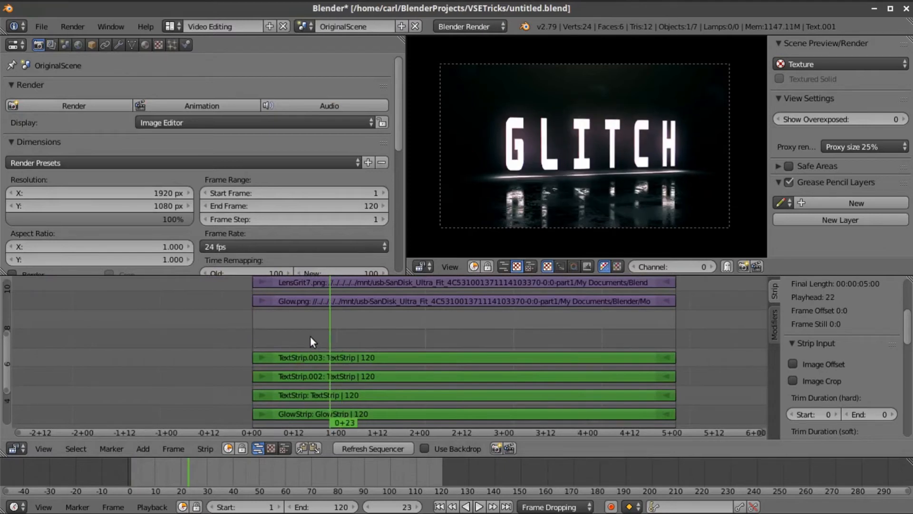
pyautogui.hotkey('shift', 'alt', 'a')
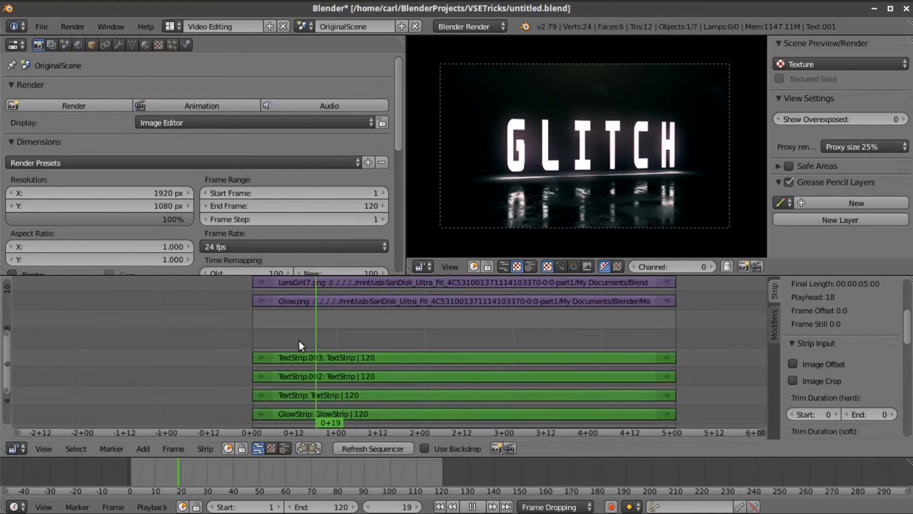
pyautogui.hotkey('alt', 'a')
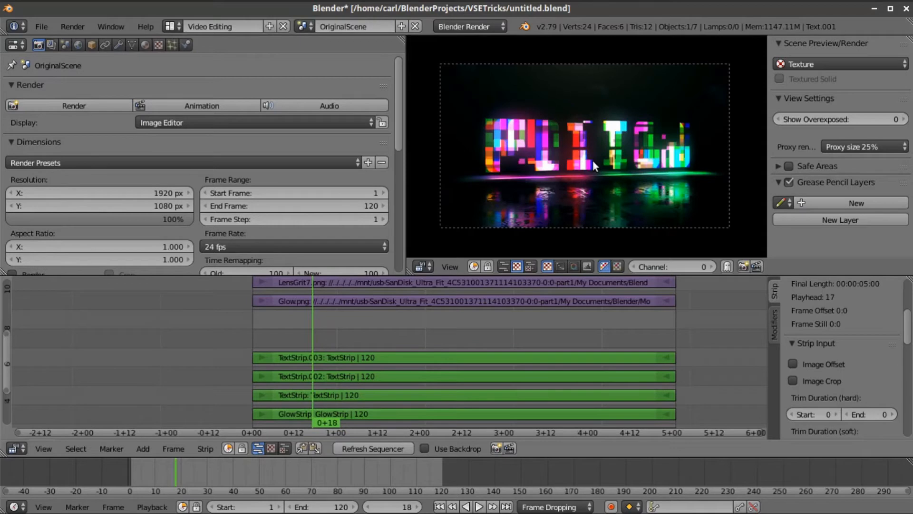
pyautogui.scroll(5, 595, 161)
pyautogui.press('Left')
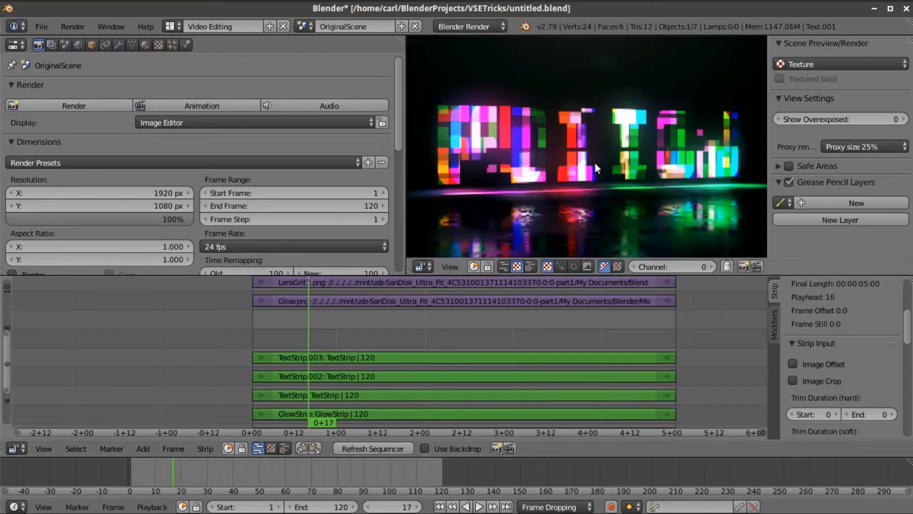
pyautogui.scroll(-2, 616, 156)
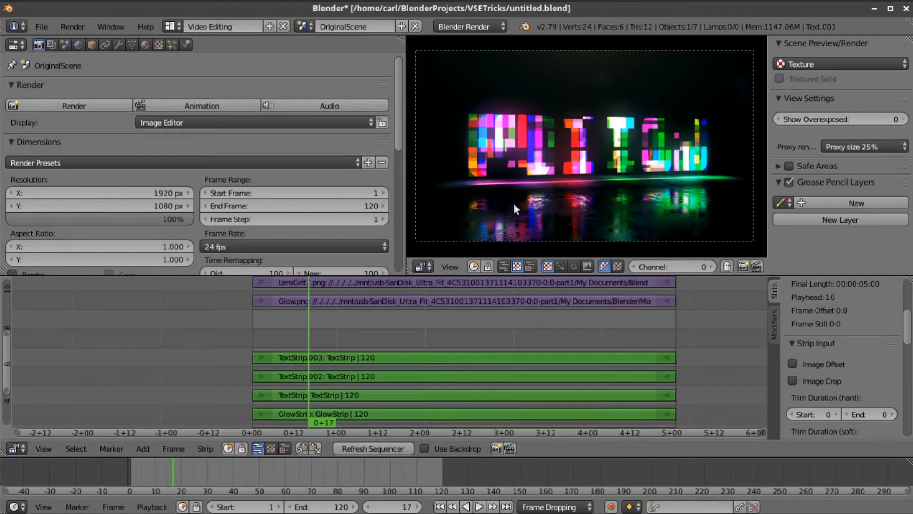
pyautogui.scroll(1, 514, 206)
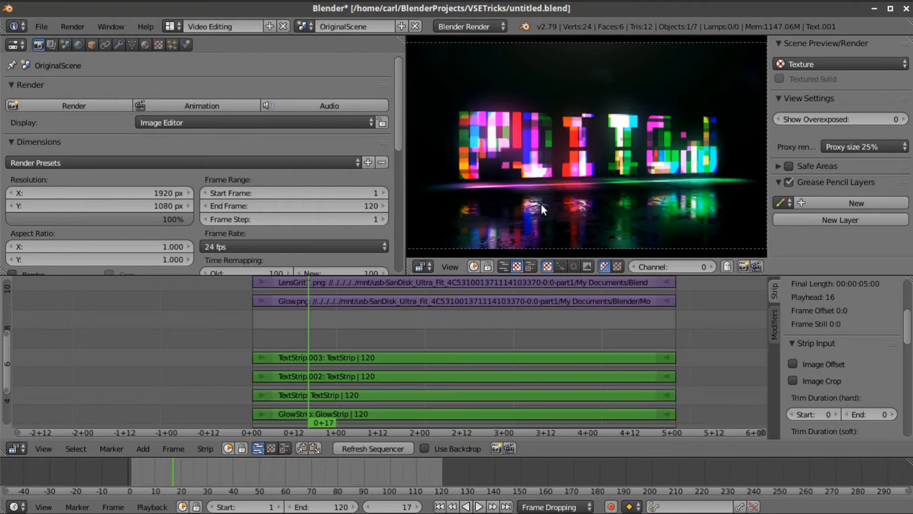
pyautogui.scroll(-1, 581, 169)
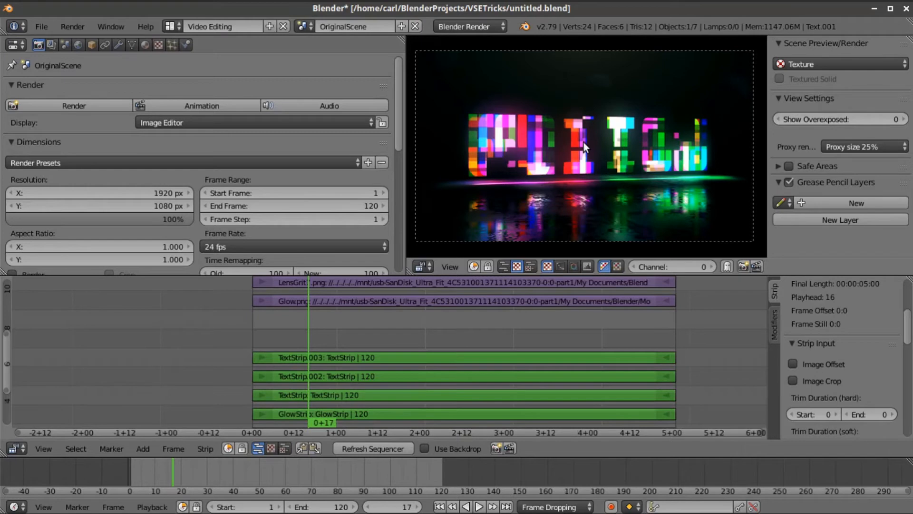
pyautogui.scroll(2, 583, 141)
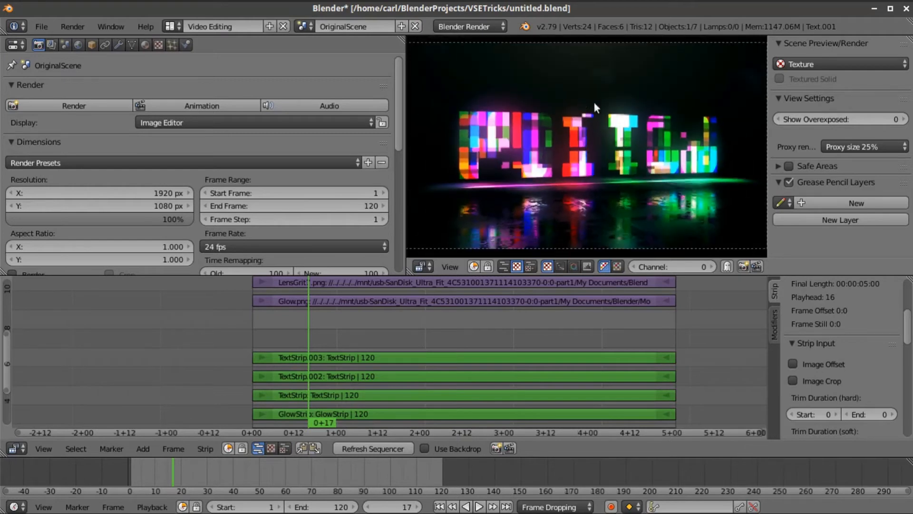
pyautogui.scroll(-1, 613, 159)
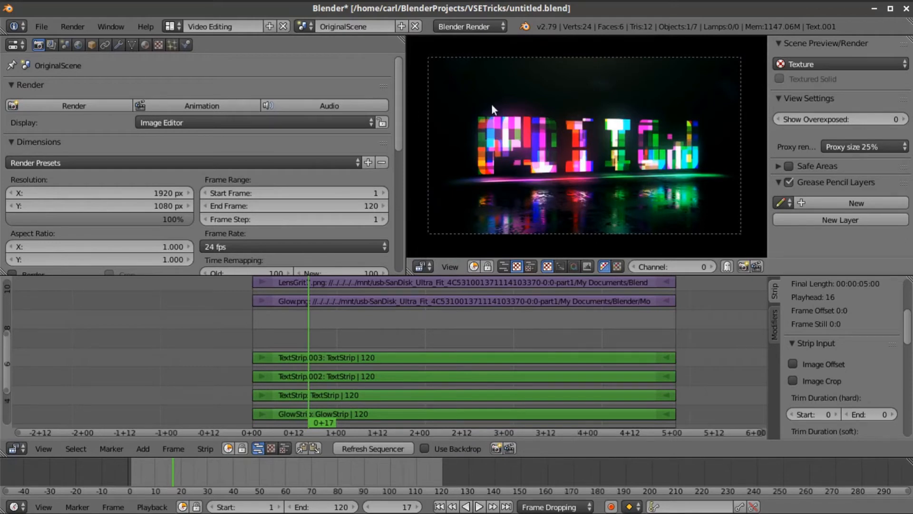
# - Switch to the Default layout and create a new empty scene, Scene.001
pyautogui.click(172, 26)
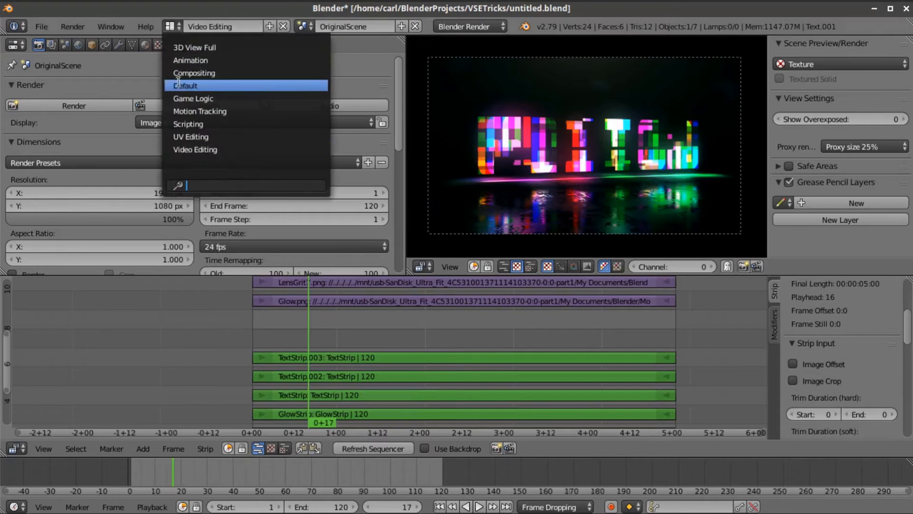
pyautogui.click(261, 82)
pyautogui.click(304, 28)
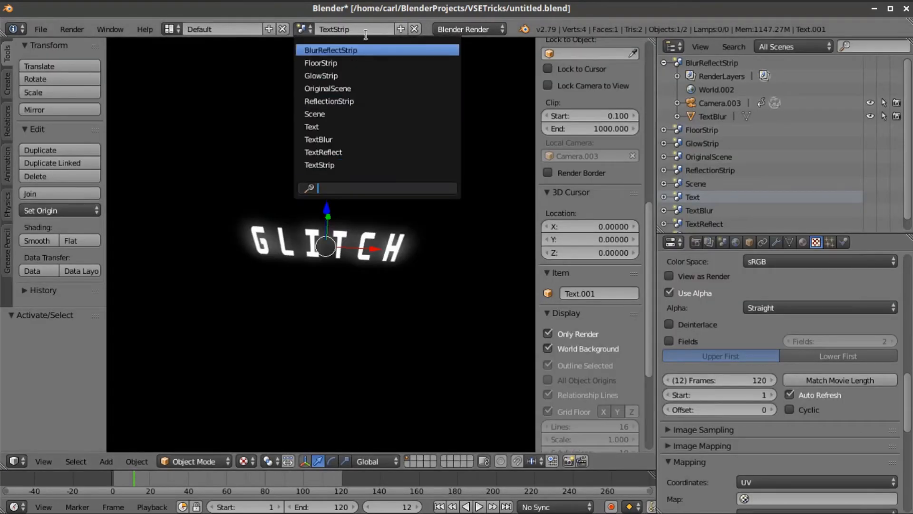
pyautogui.click(402, 27)
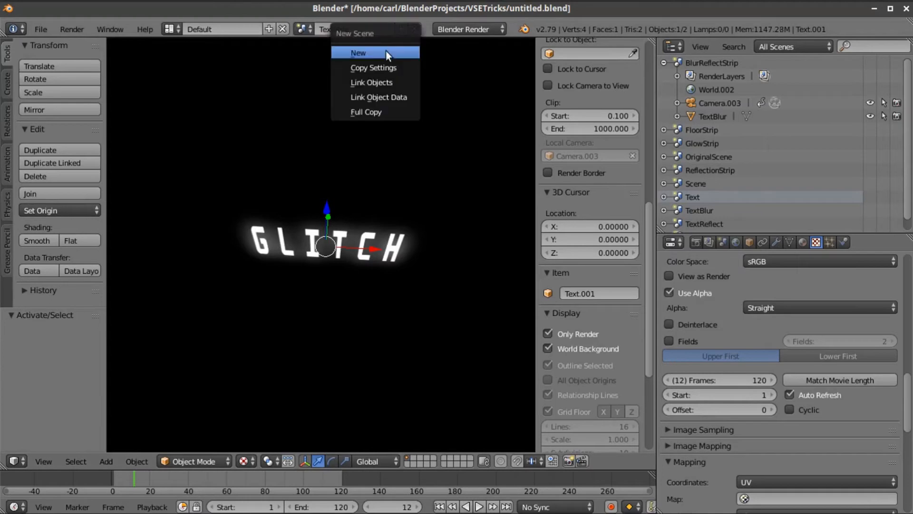
pyautogui.click(387, 50)
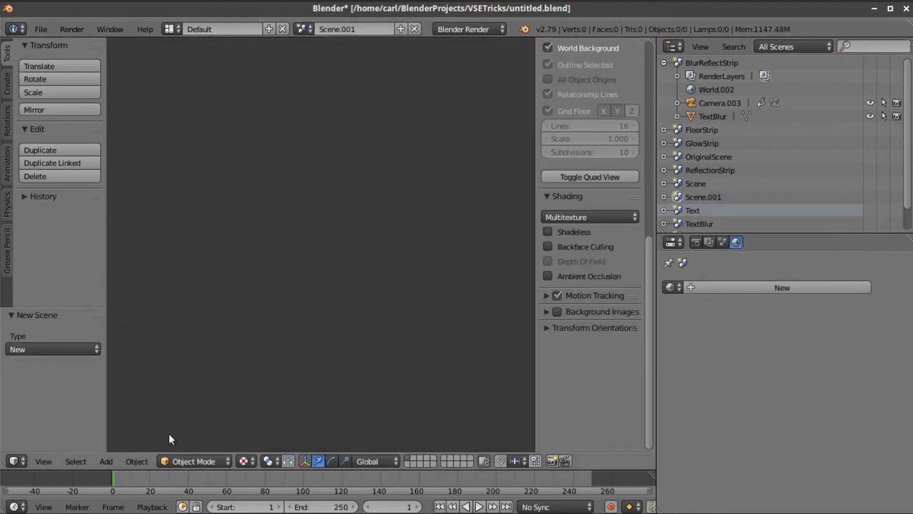
pyautogui.click(106, 462)
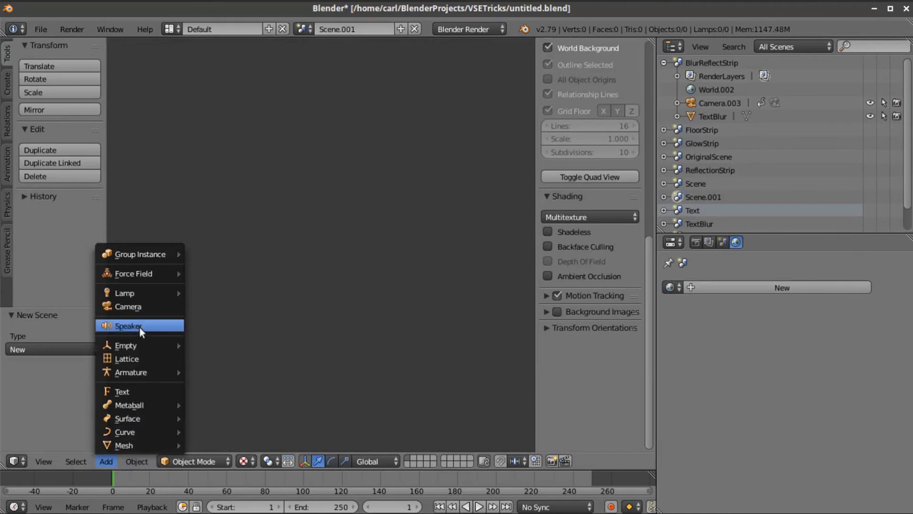
# - Add a camera, hide render-only display and world background, and use GLSL viewport shading
pyautogui.click(139, 307)
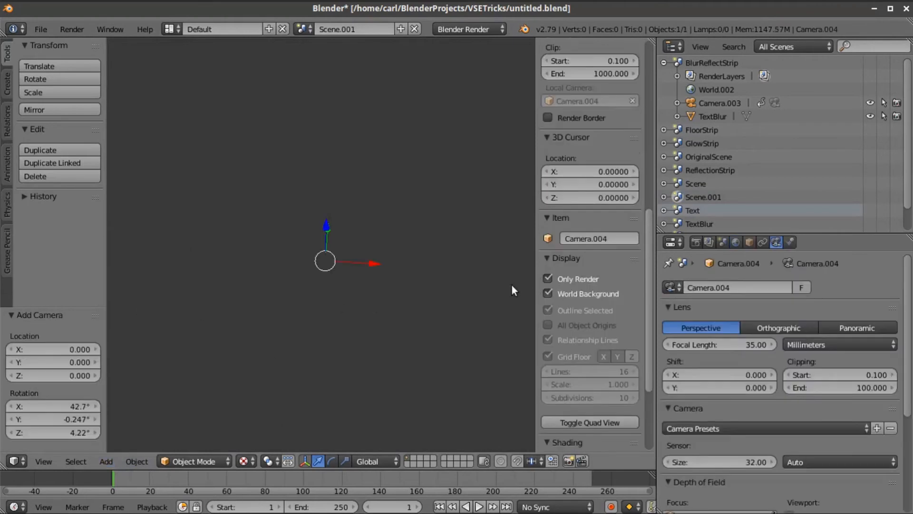
pyautogui.click(548, 278)
pyautogui.click(549, 292)
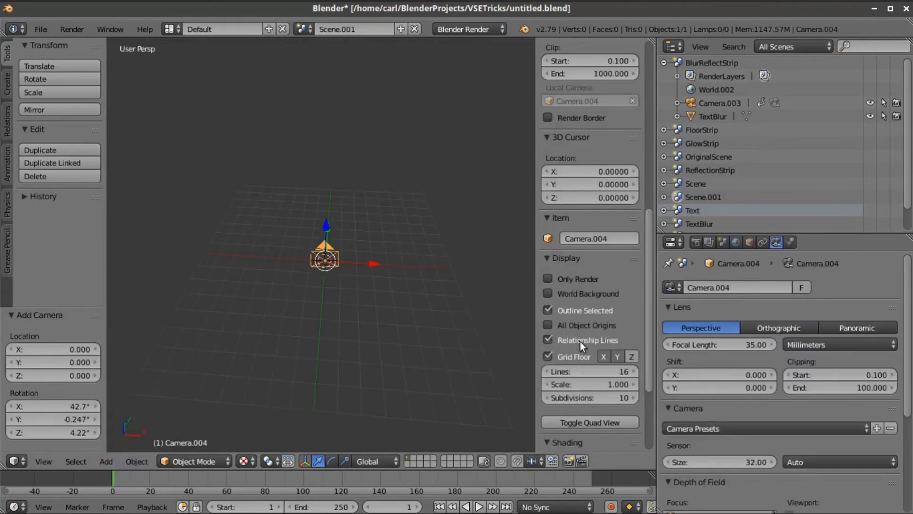
pyautogui.scroll(-5, 581, 341)
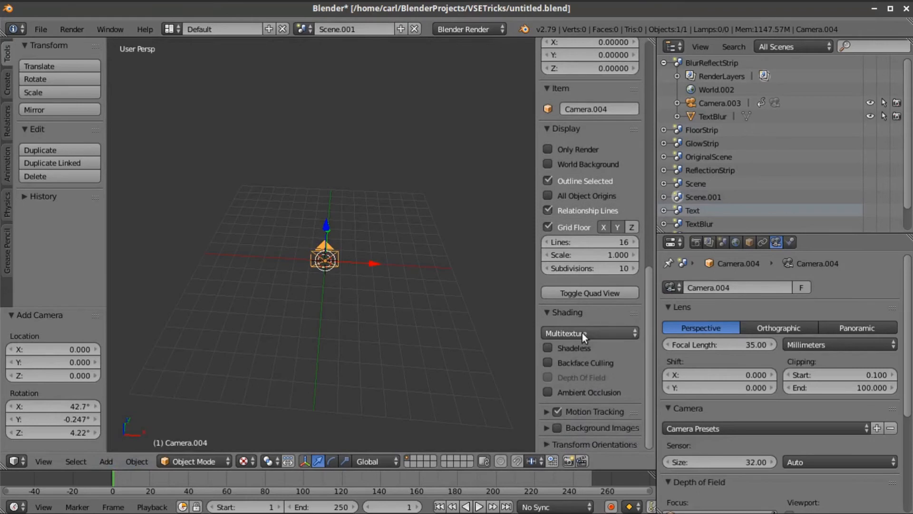
pyautogui.click(582, 333)
pyautogui.click(582, 305)
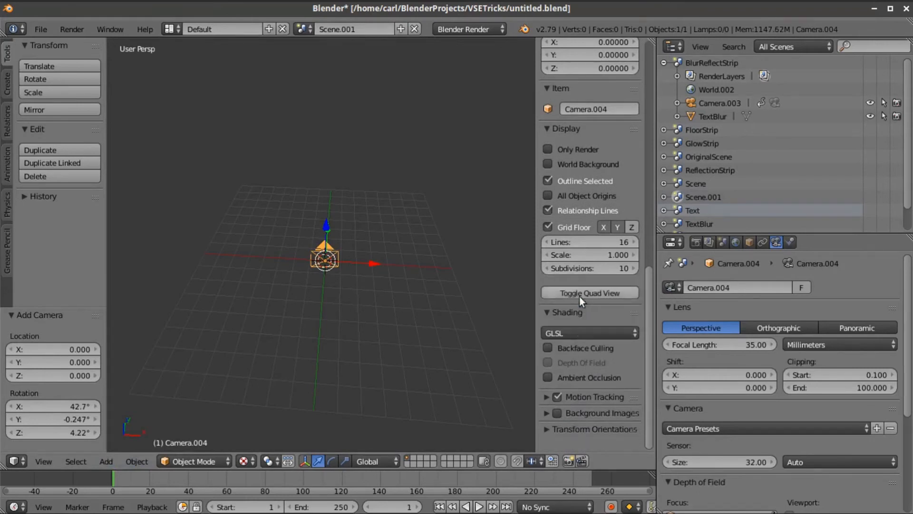
pyautogui.scroll(1, 424, 337)
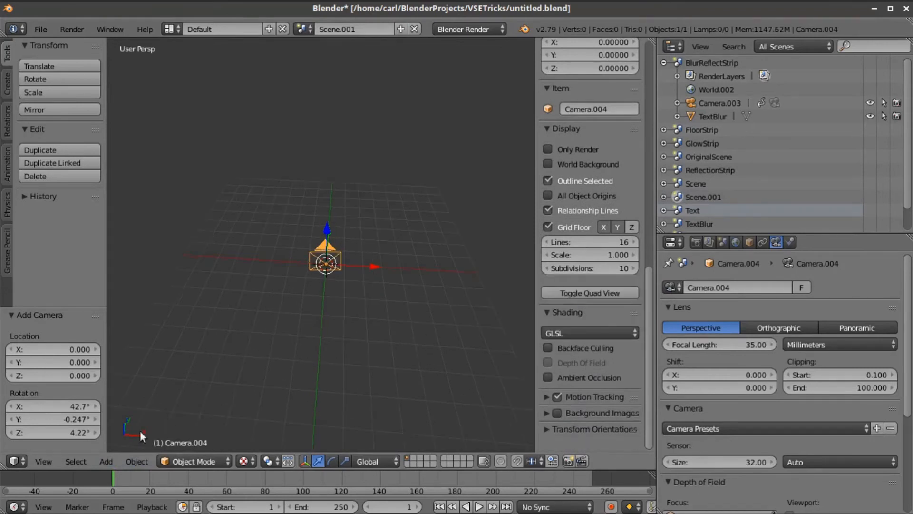
# - Switch to top view and align the camera to that view
pyautogui.click(46, 459)
pyautogui.click(74, 402)
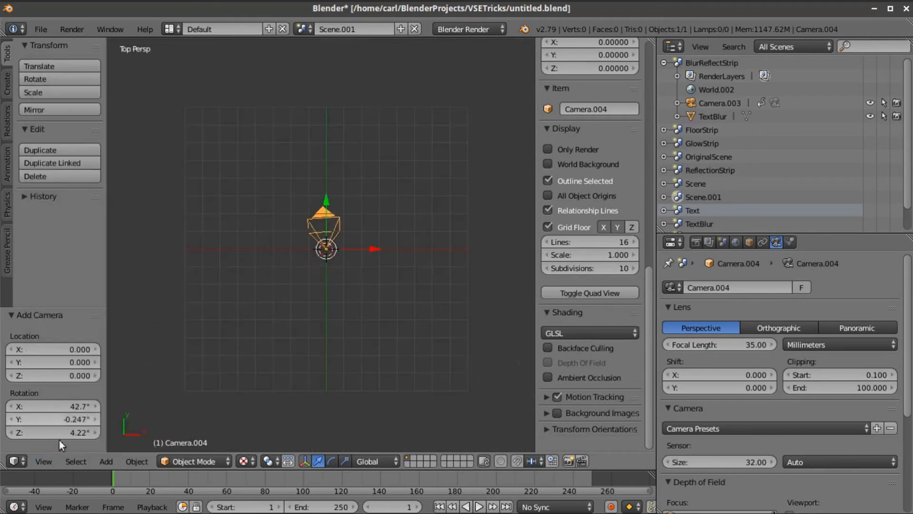
pyautogui.click(43, 460)
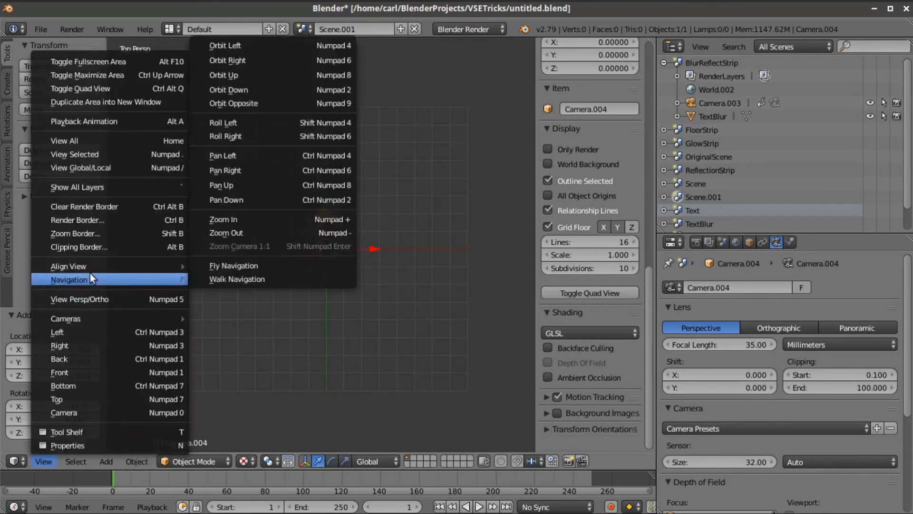
pyautogui.moveTo(87, 267)
pyautogui.click(235, 303)
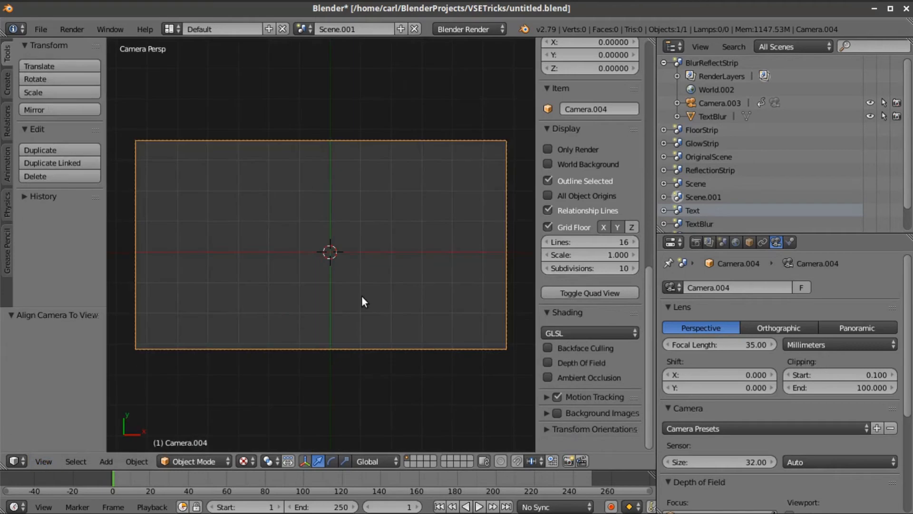
pyautogui.scroll(-2, 362, 301)
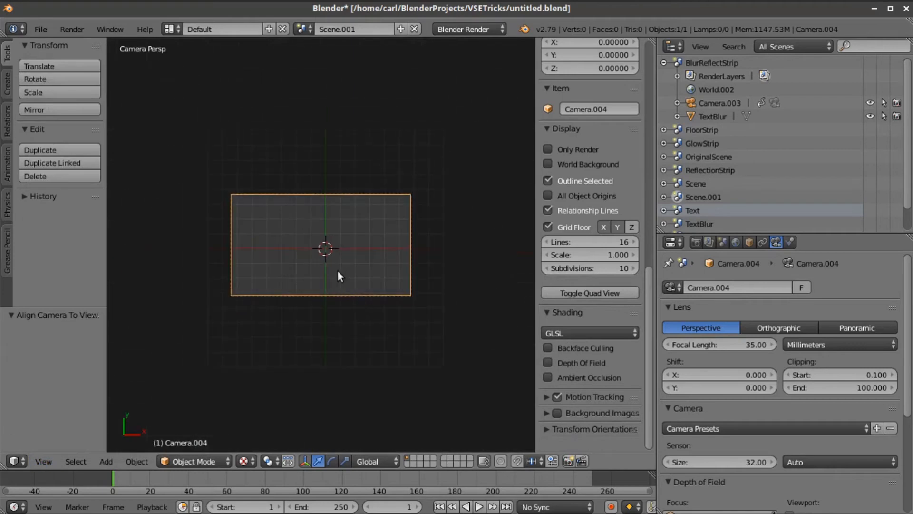
# - Raise the camera along Z, then shift it 0.37 along X
pyautogui.press('g')
pyautogui.press('z')
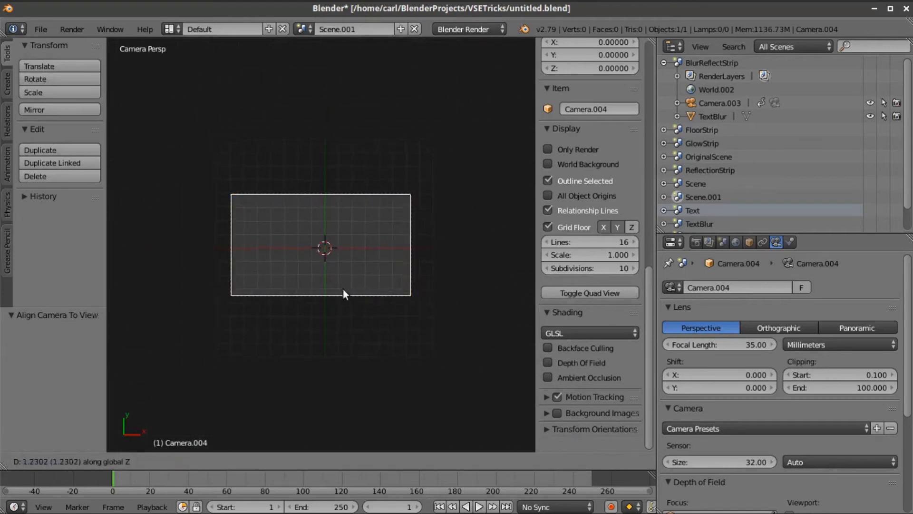
pyautogui.click(343, 294)
pyautogui.press('g')
pyautogui.press('x')
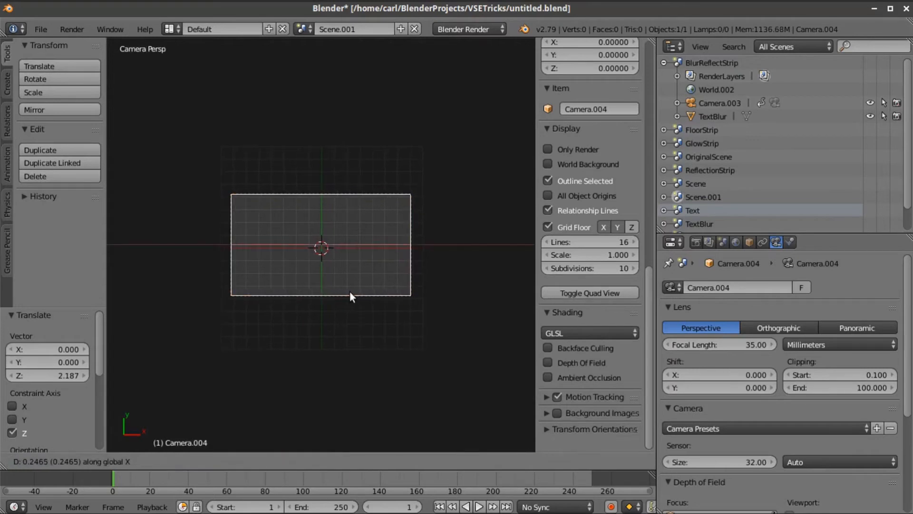
pyautogui.click(353, 296)
pyautogui.scroll(2, 354, 294)
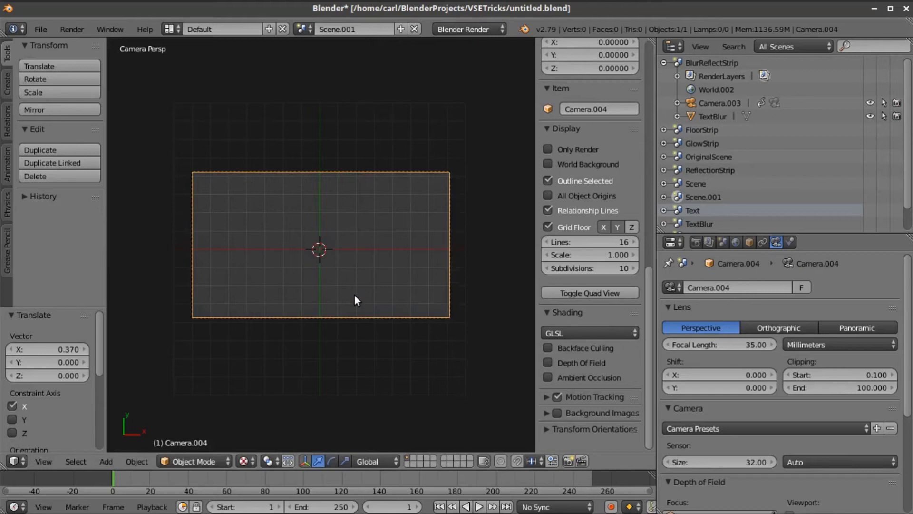
pyautogui.click(244, 461)
# - Show the camera view rendered and add a mesh plane
pyautogui.click(259, 371)
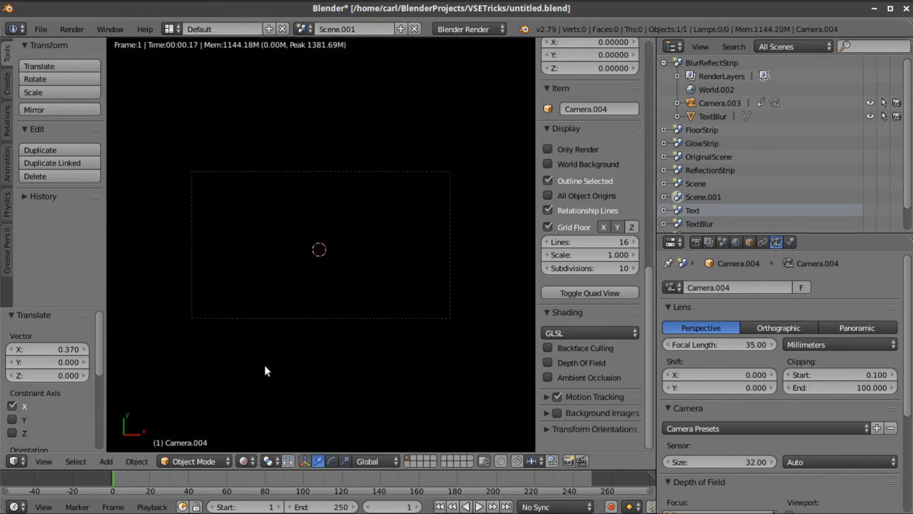
pyautogui.click(106, 462)
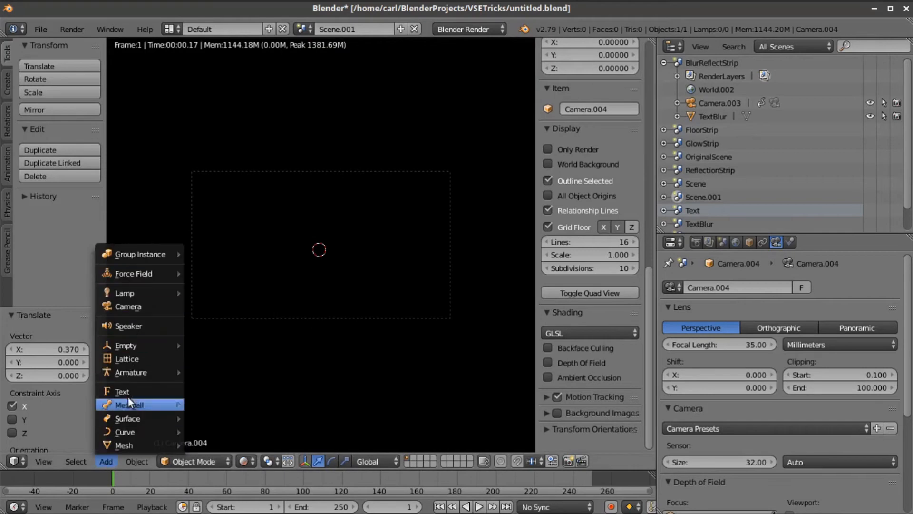
pyautogui.moveTo(130, 443)
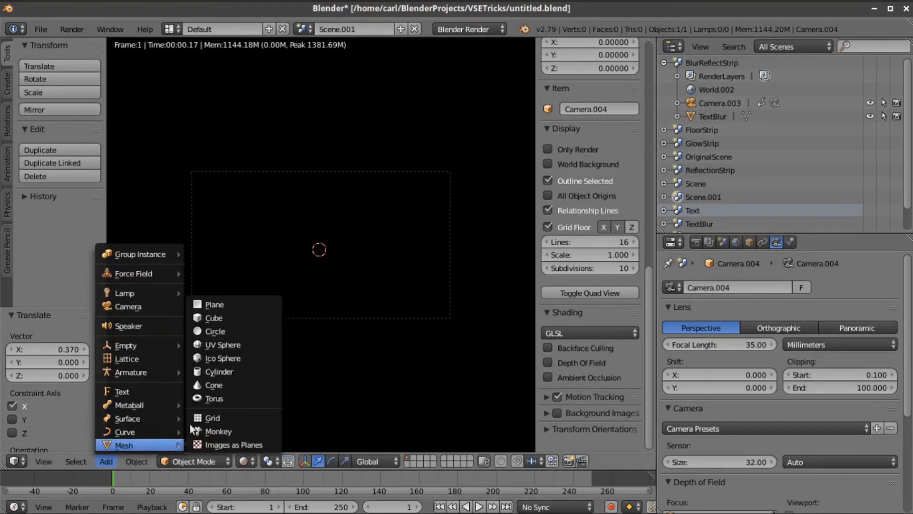
pyautogui.click(214, 304)
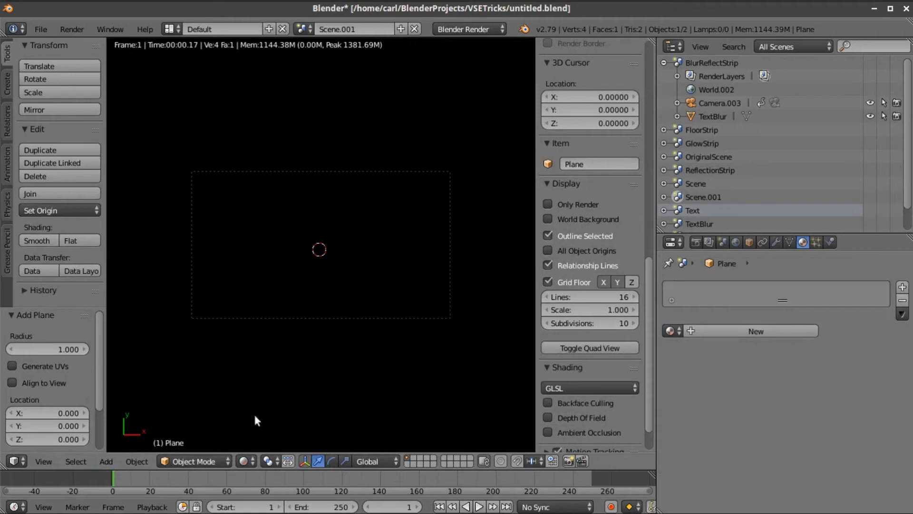
# - Switch to Texture display and scale the plane to 7.349 to fill the camera frame
pyautogui.click(244, 461)
pyautogui.click(261, 401)
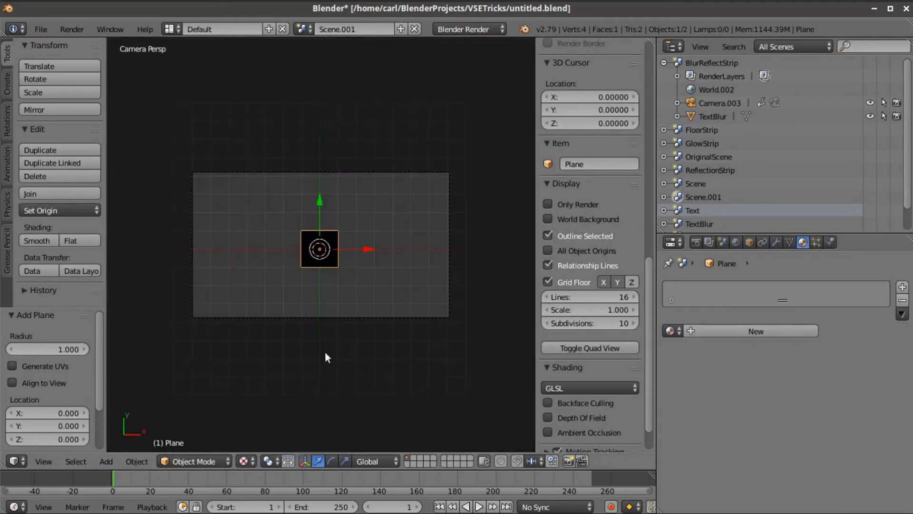
pyautogui.press('s')
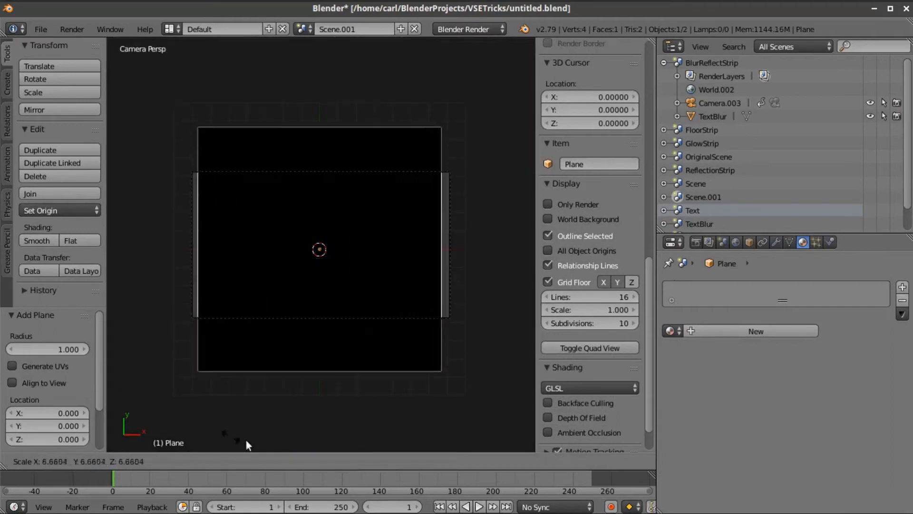
pyautogui.click(261, 443)
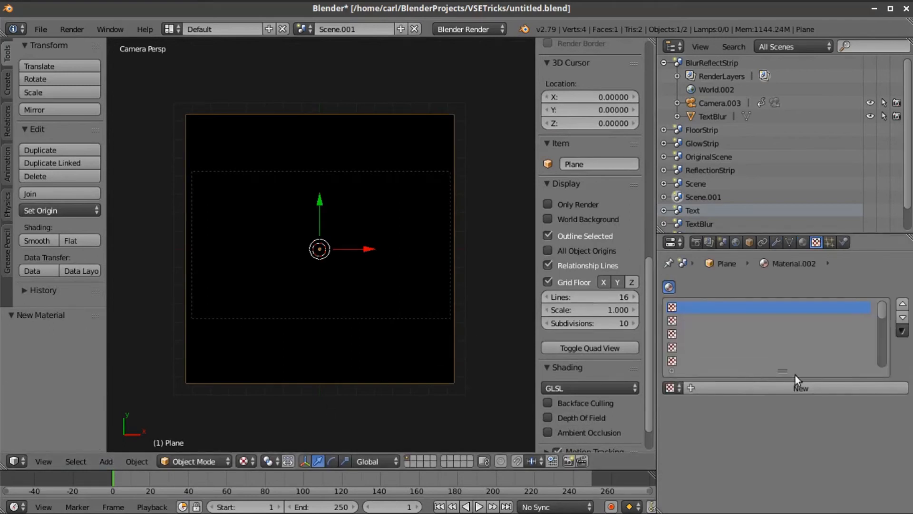
# - Make the plane's material shadeless and create a new texture for it
pyautogui.click(804, 243)
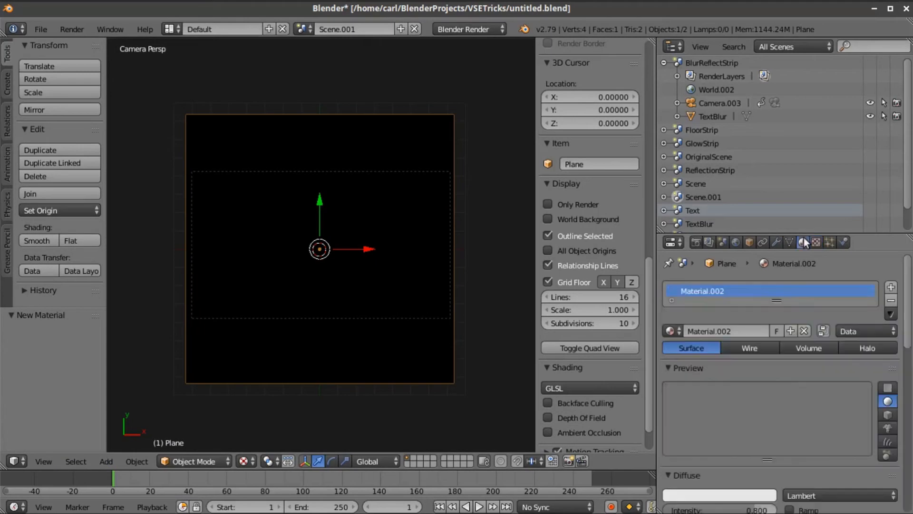
pyautogui.scroll(-10, 818, 388)
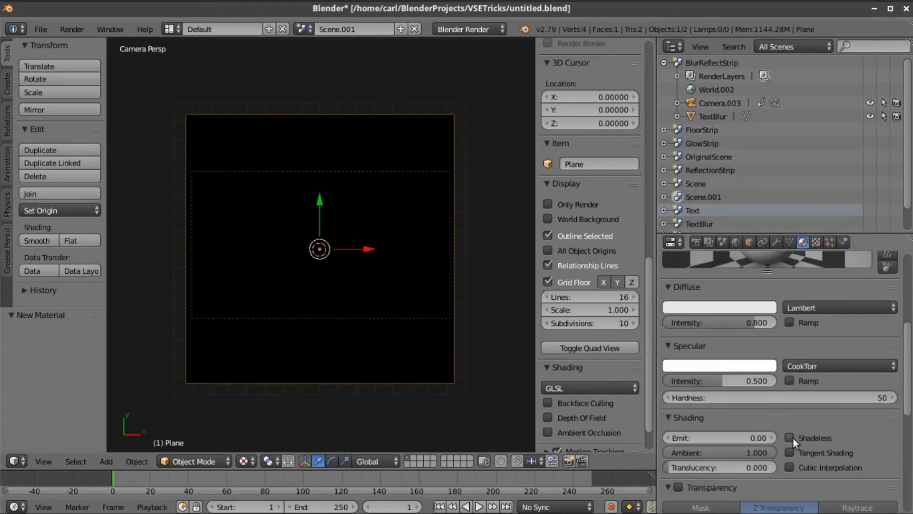
pyautogui.click(791, 437)
pyautogui.click(816, 242)
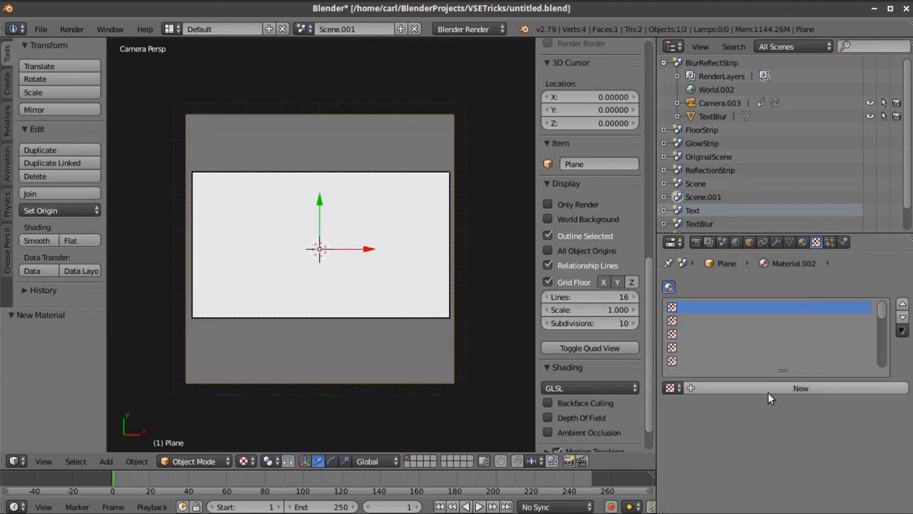
pyautogui.click(780, 389)
pyautogui.scroll(-3, 799, 406)
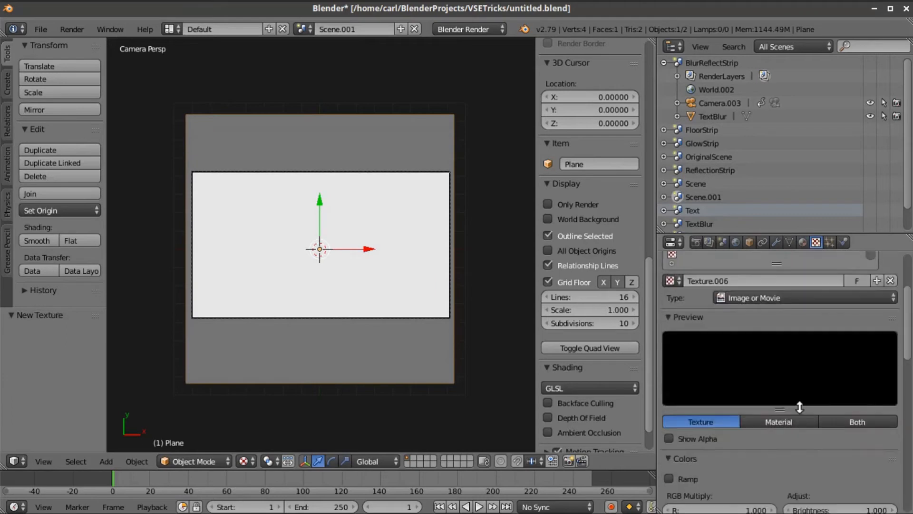
# - Set the texture type to Clouds with a Cell Noise basis
pyautogui.click(767, 298)
pyautogui.click(743, 256)
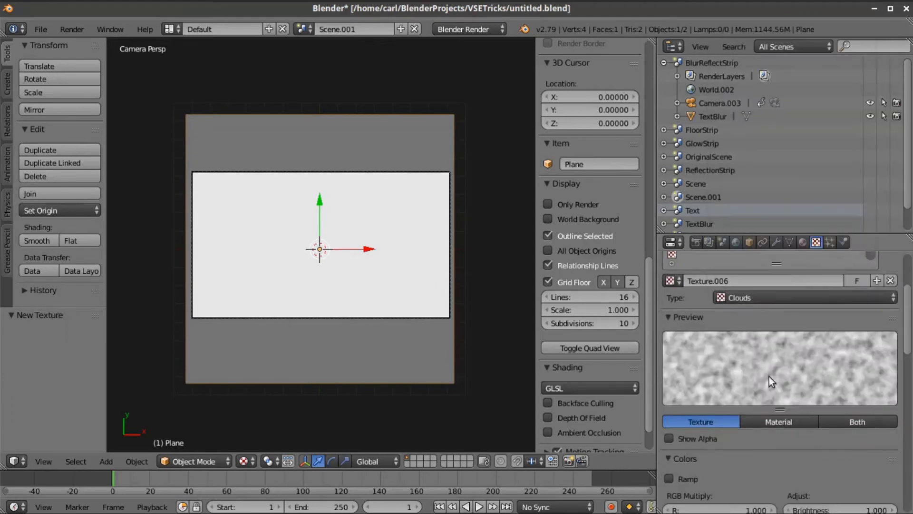
pyautogui.scroll(-10, 769, 375)
pyautogui.scroll(-2, 792, 416)
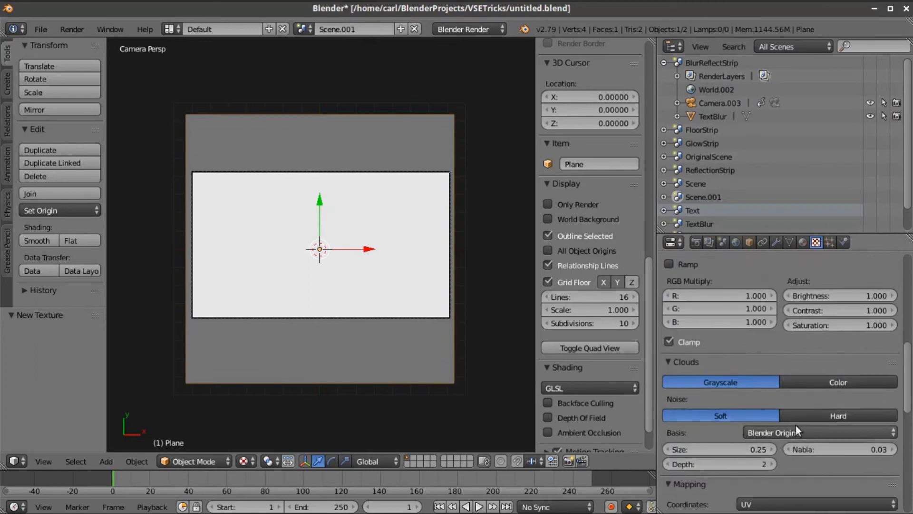
pyautogui.click(795, 431)
pyautogui.click(788, 284)
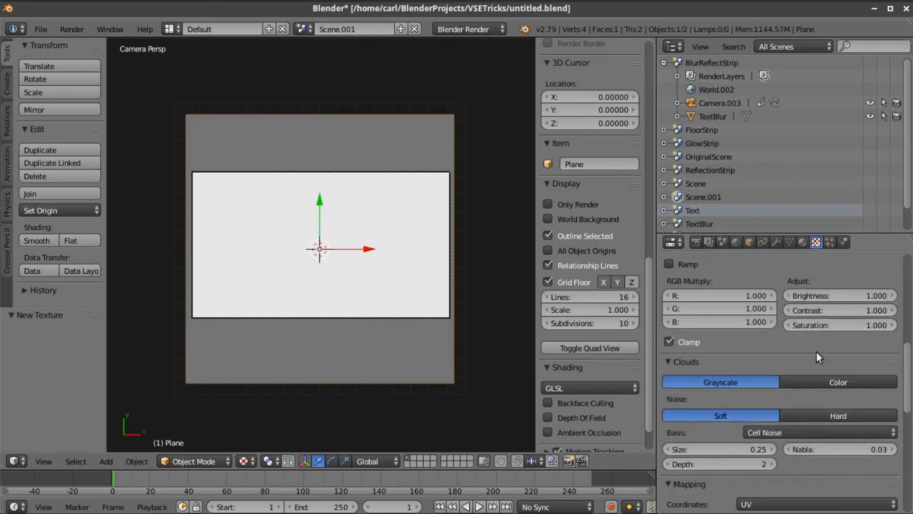
pyautogui.scroll(7, 804, 344)
pyautogui.scroll(-3, 784, 356)
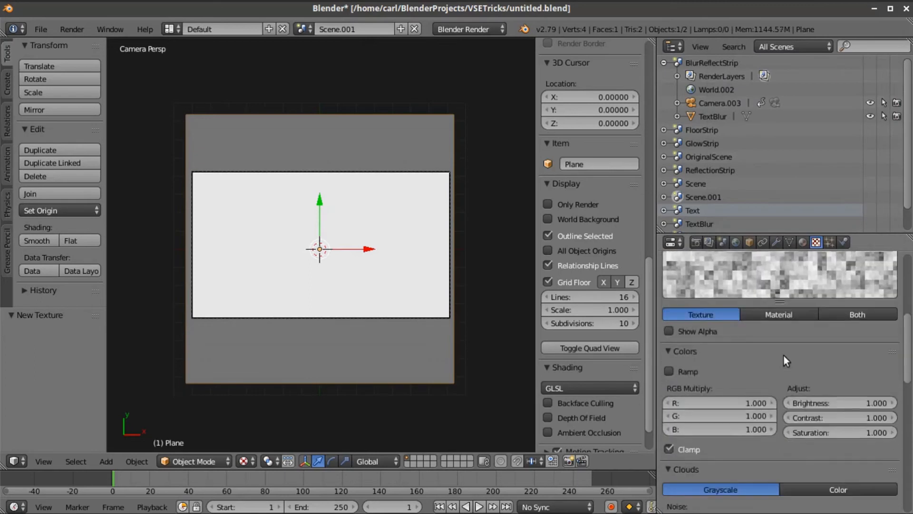
pyautogui.scroll(3, 632, 311)
pyautogui.scroll(2, 807, 333)
pyautogui.scroll(4, 807, 333)
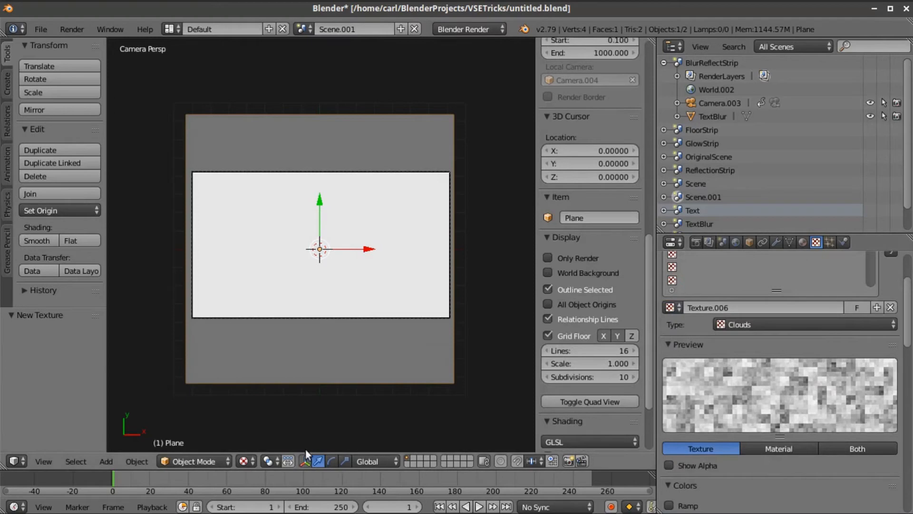
pyautogui.click(245, 461)
# - Preview in Rendered shading and map the texture with Generated coordinates
pyautogui.click(264, 373)
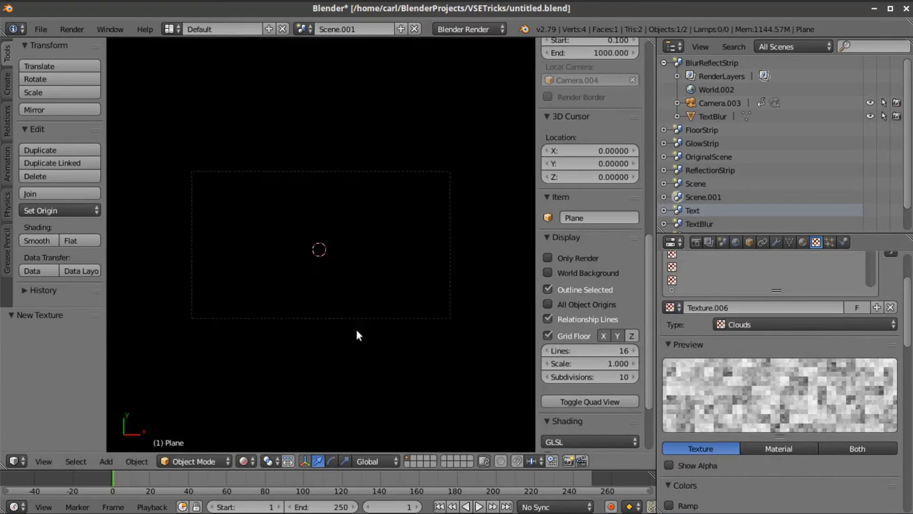
pyautogui.scroll(-15, 757, 379)
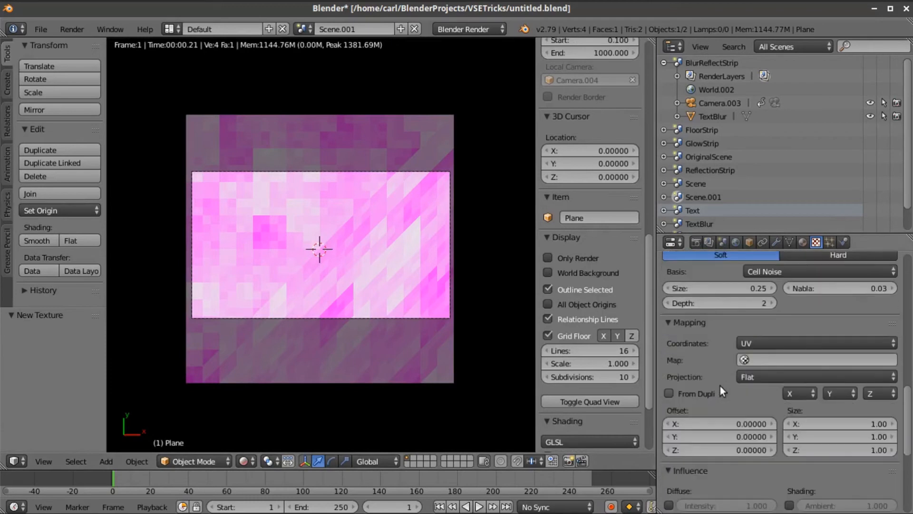
pyautogui.click(746, 345)
pyautogui.click(761, 298)
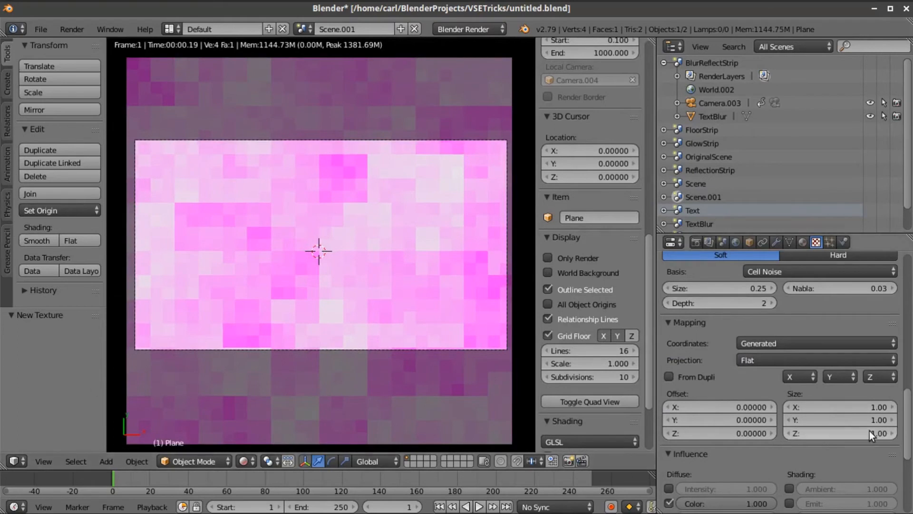
# - Set the texture mapping's Size X to 0.5
pyautogui.click(856, 407)
pyautogui.press('Return')
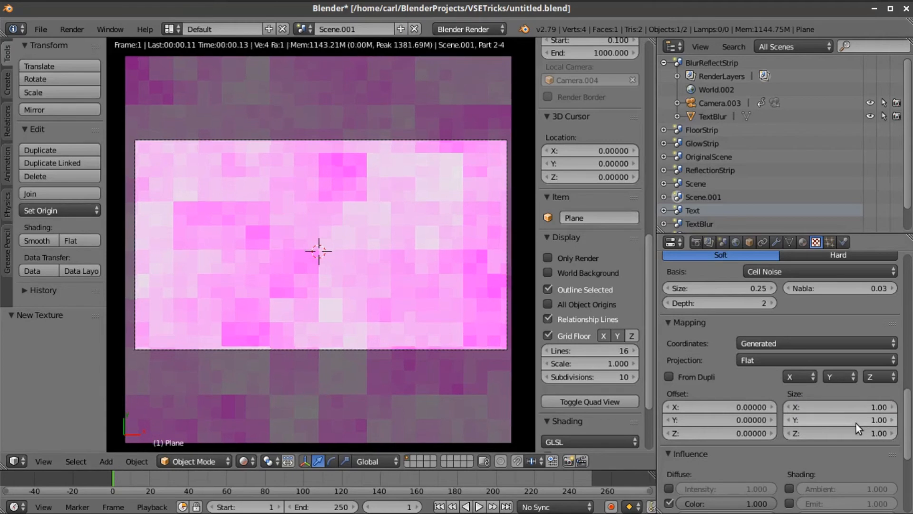
pyautogui.click(848, 410)
pyautogui.write('0.5')
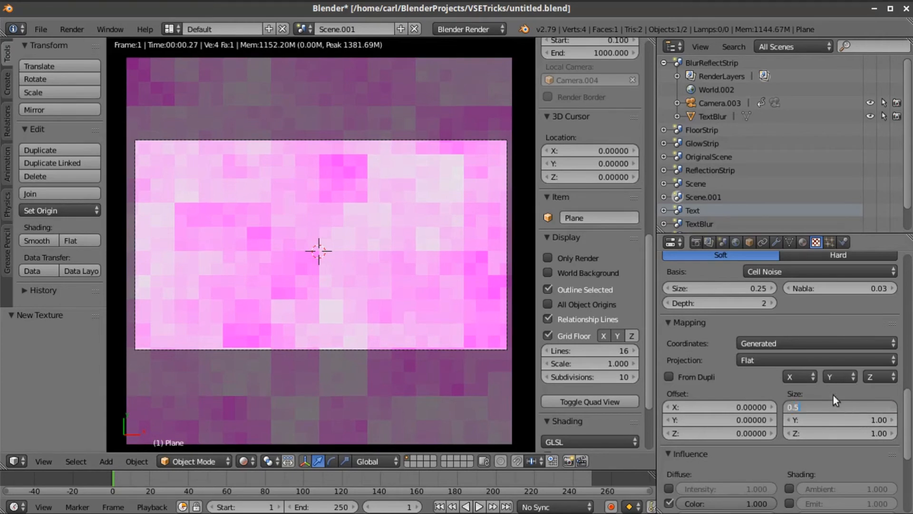
pyautogui.press('Return')
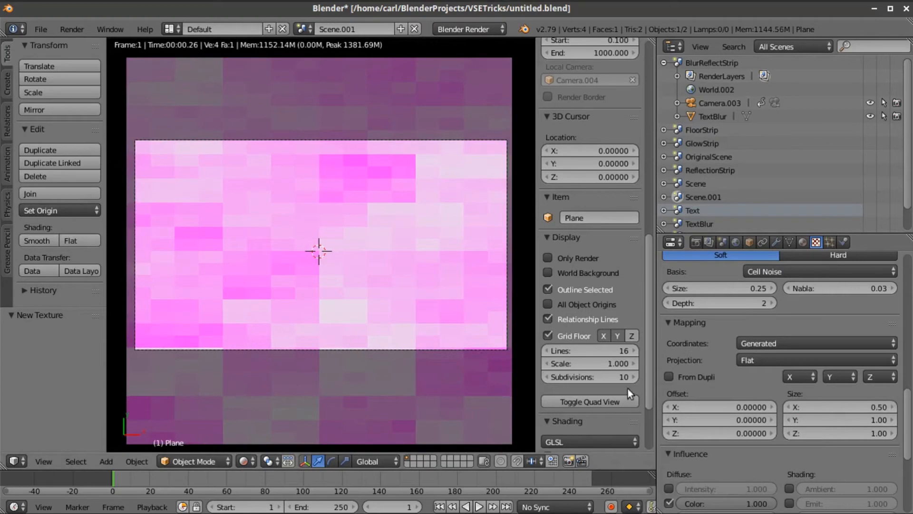
pyautogui.scroll(6, 685, 375)
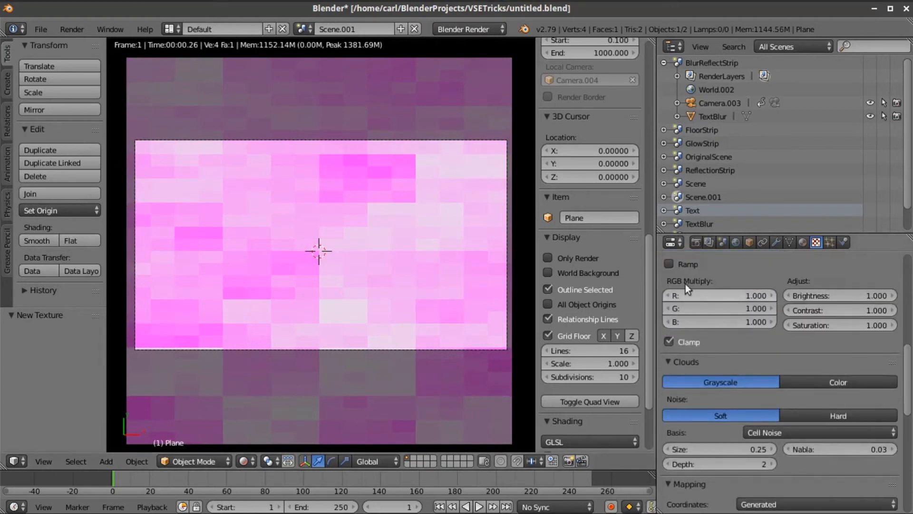
# - Enable the Clouds colour Ramp, make the black stop opaque, and add a stop at 0.805
pyautogui.click(669, 263)
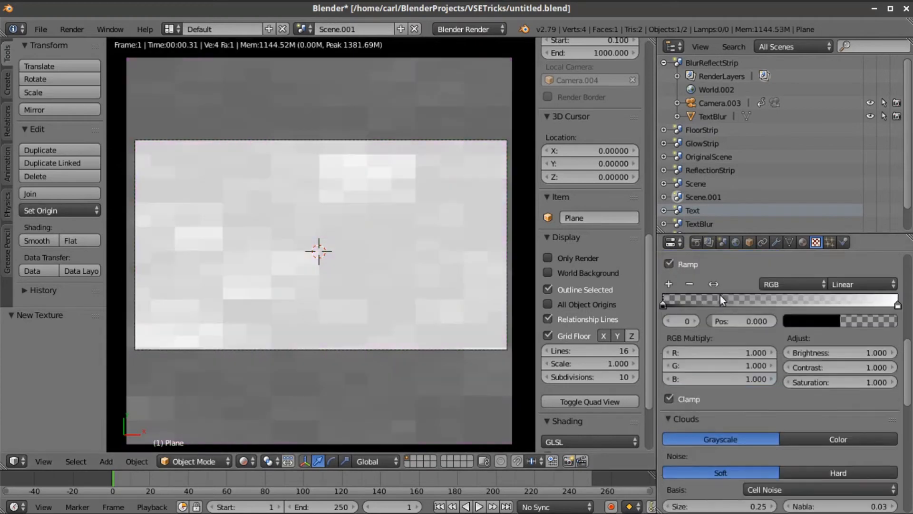
pyautogui.click(825, 324)
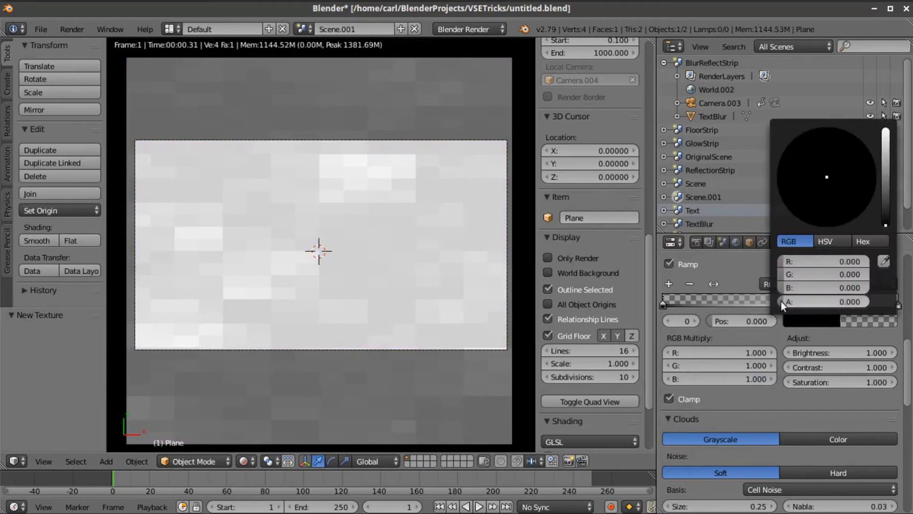
pyautogui.moveTo(783, 300); pyautogui.dragTo(905, 310)
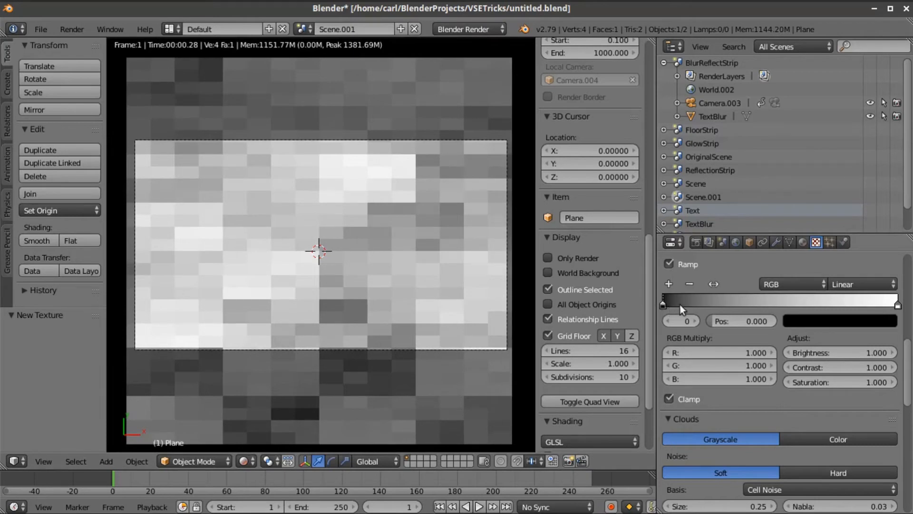
pyautogui.moveTo(664, 303); pyautogui.dragTo(696, 303)
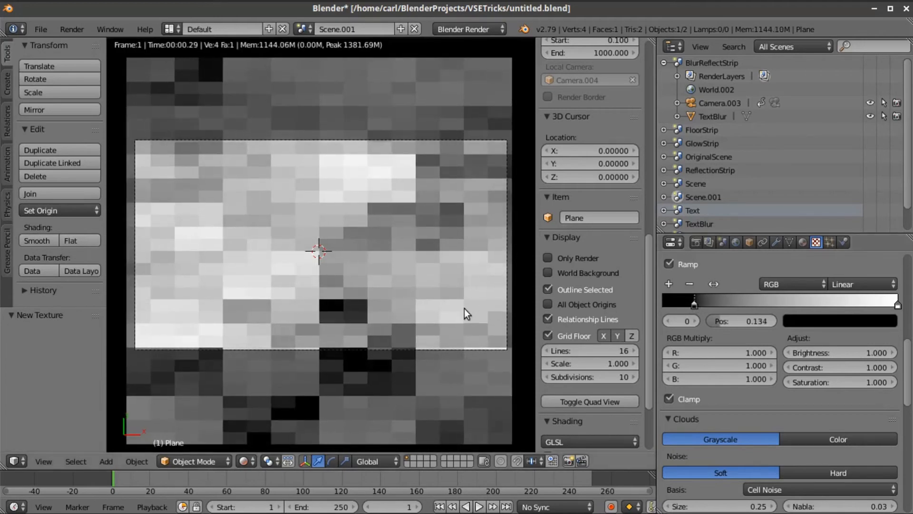
pyautogui.click(669, 284)
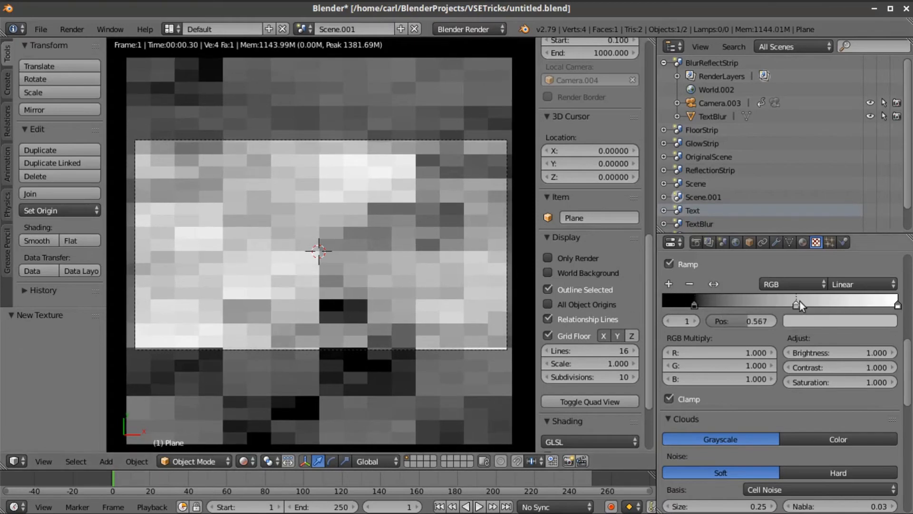
pyautogui.moveTo(798, 304); pyautogui.dragTo(853, 306)
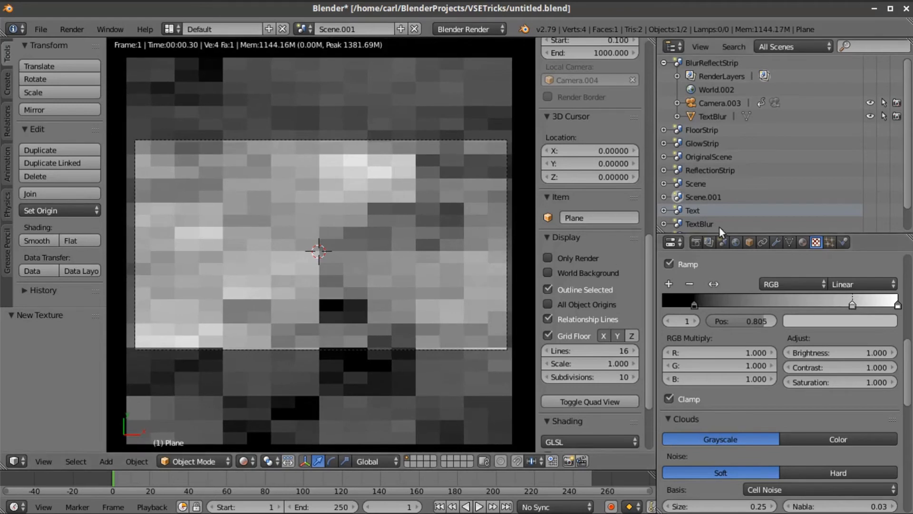
# - Render Scene.001 at 100% resolution, then delete Scene.001 to return to Scene
pyautogui.click(697, 242)
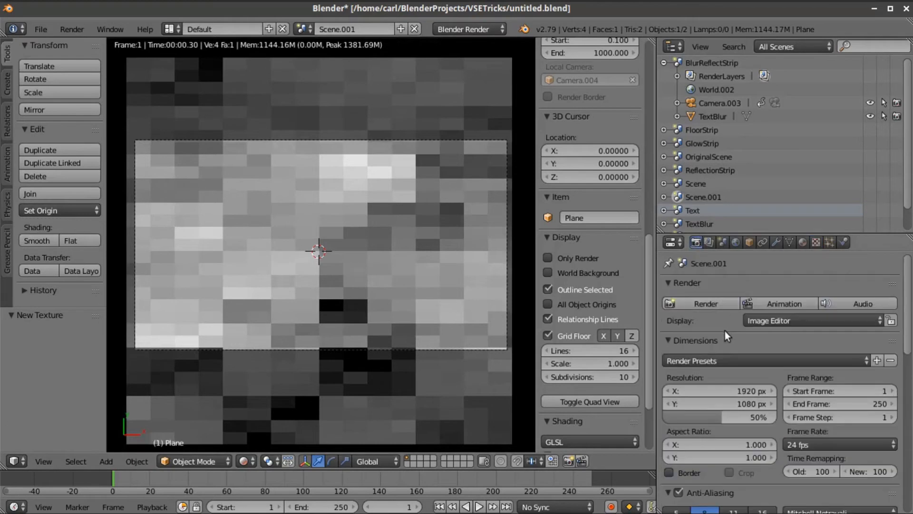
pyautogui.scroll(-2, 726, 332)
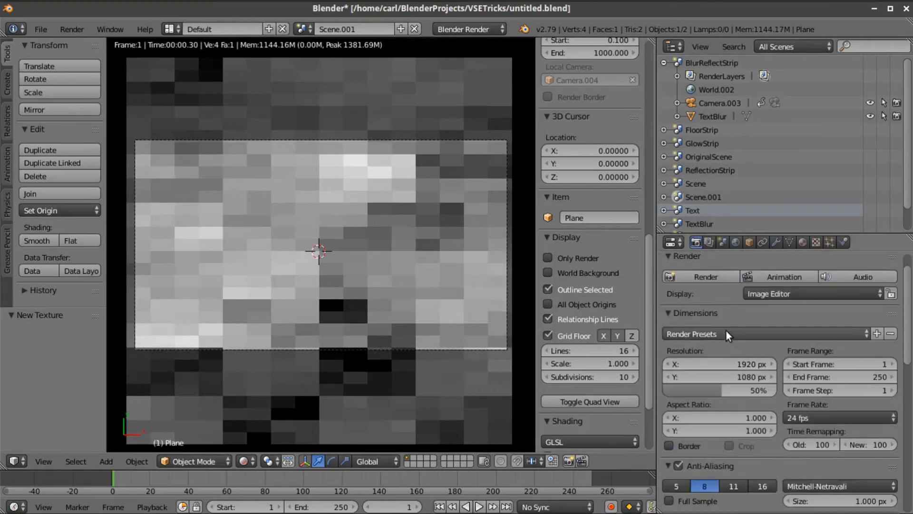
pyautogui.moveTo(722, 389); pyautogui.dragTo(776, 388)
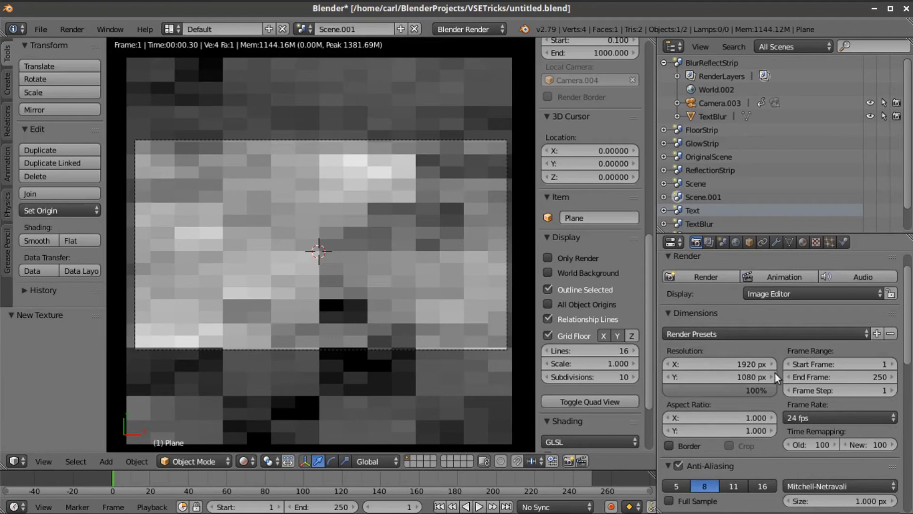
pyautogui.scroll(-8, 773, 351)
pyautogui.scroll(10, 773, 352)
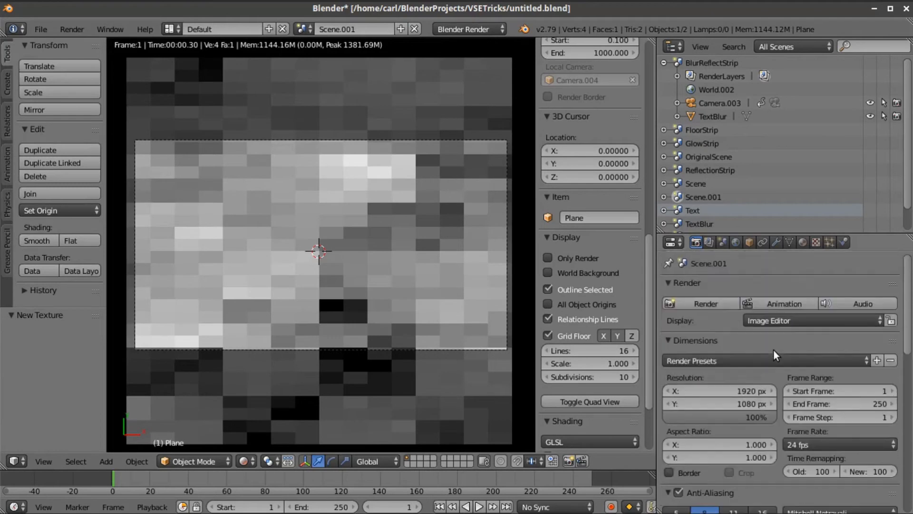
pyautogui.click(701, 302)
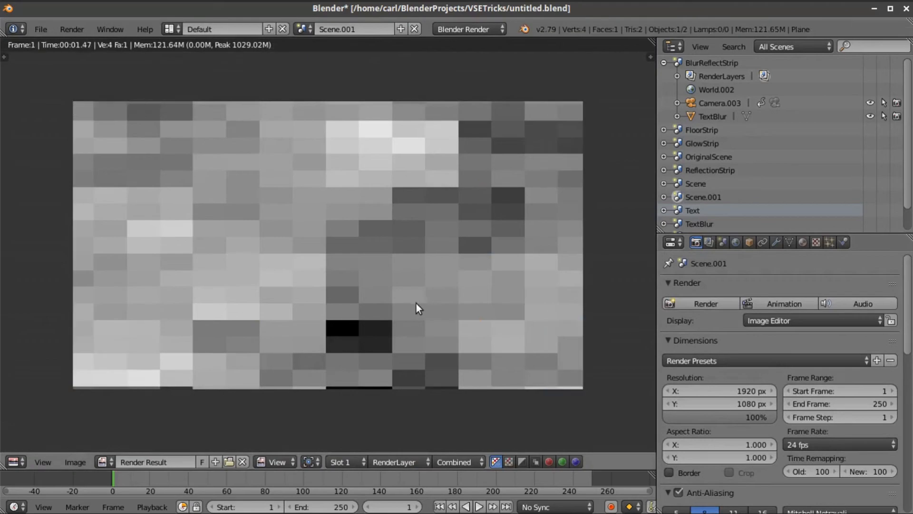
pyautogui.scroll(-1, 416, 304)
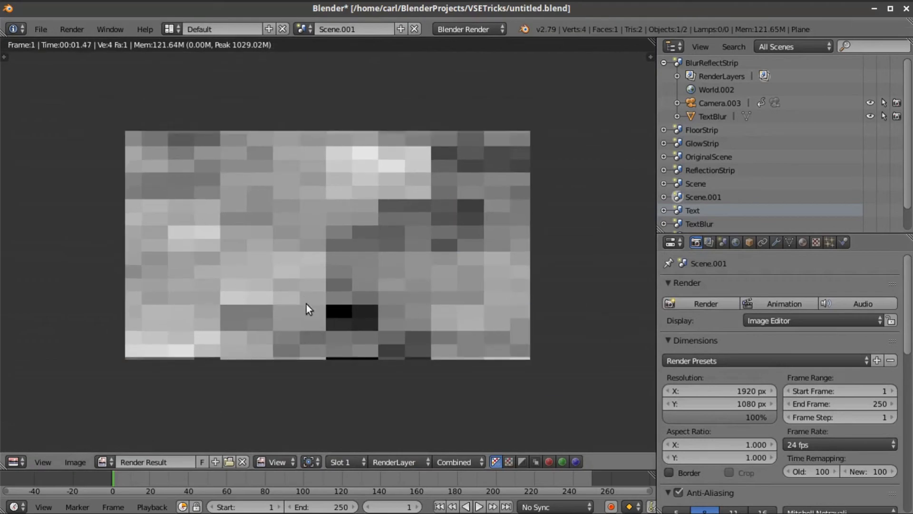
pyautogui.click(414, 29)
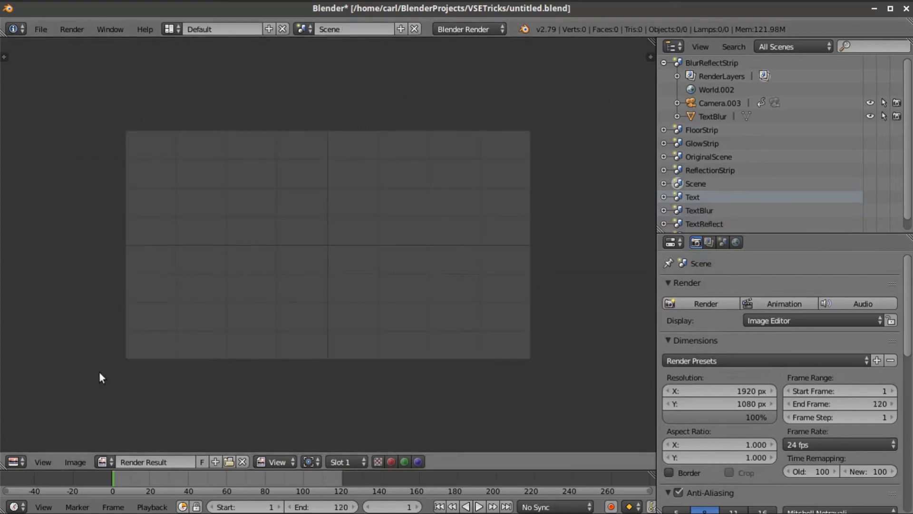
# - Turn the area back into a Texture-shaded 3D View and switch to the Video Editing layout
pyautogui.click(14, 461)
pyautogui.click(27, 463)
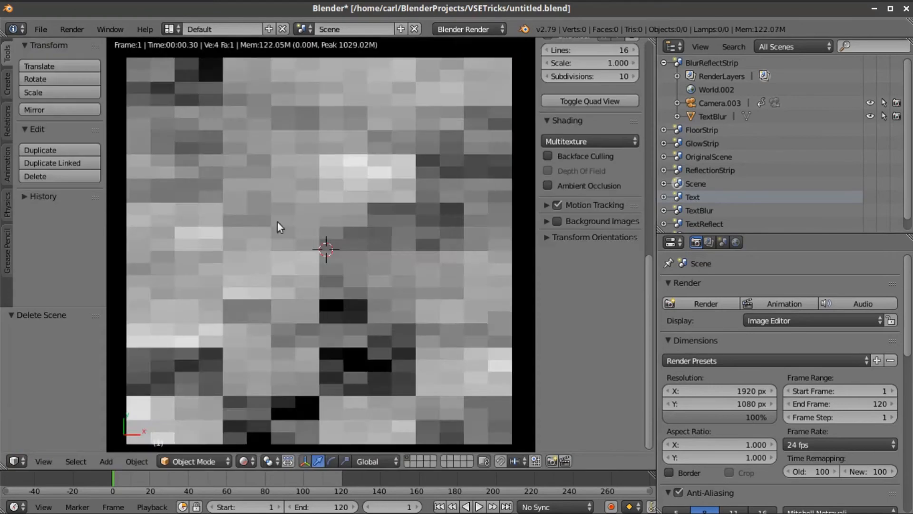
pyautogui.click(244, 462)
pyautogui.click(258, 401)
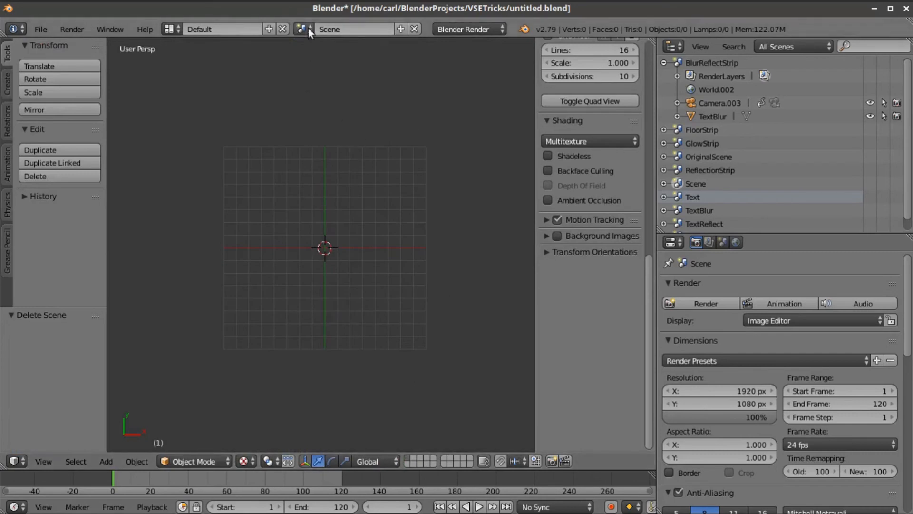
pyautogui.click(172, 30)
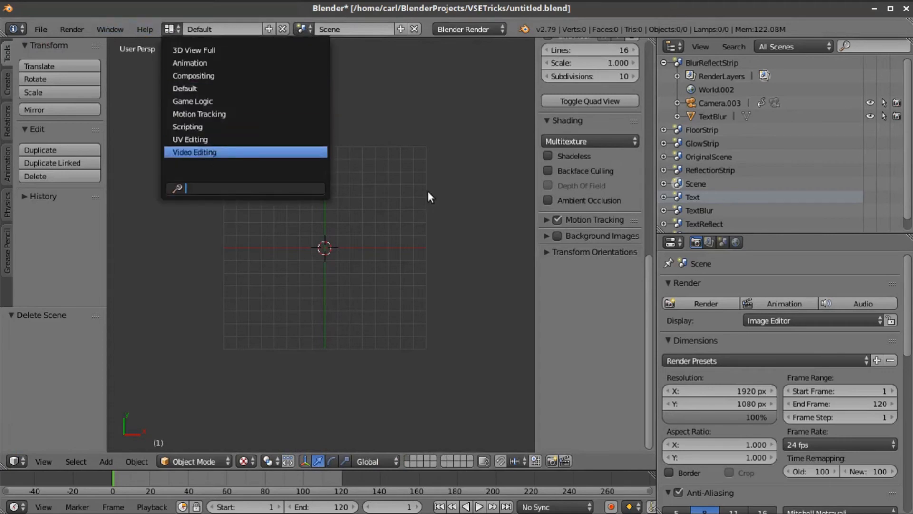
pyautogui.press('Return')
# - Switch the sequencer to Scene, play back the glitch to preview it, and return to frame 1
pyautogui.click(304, 30)
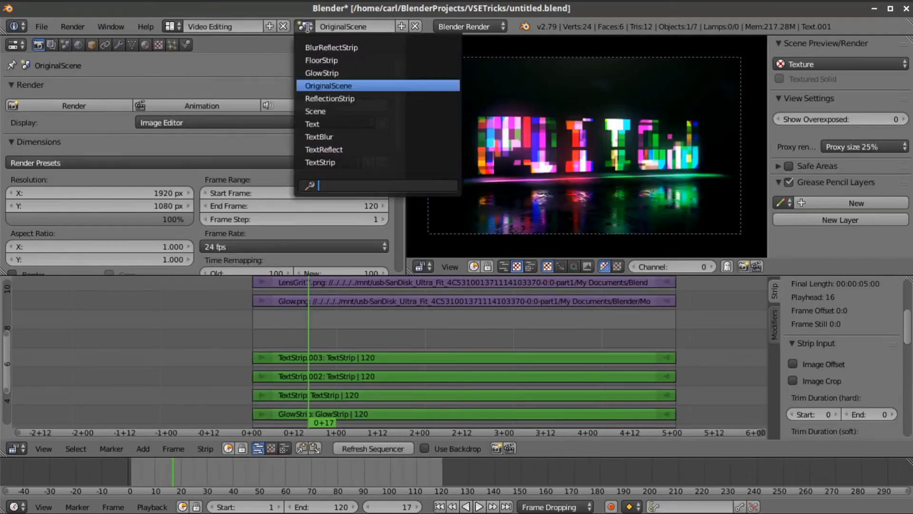
pyautogui.click(314, 108)
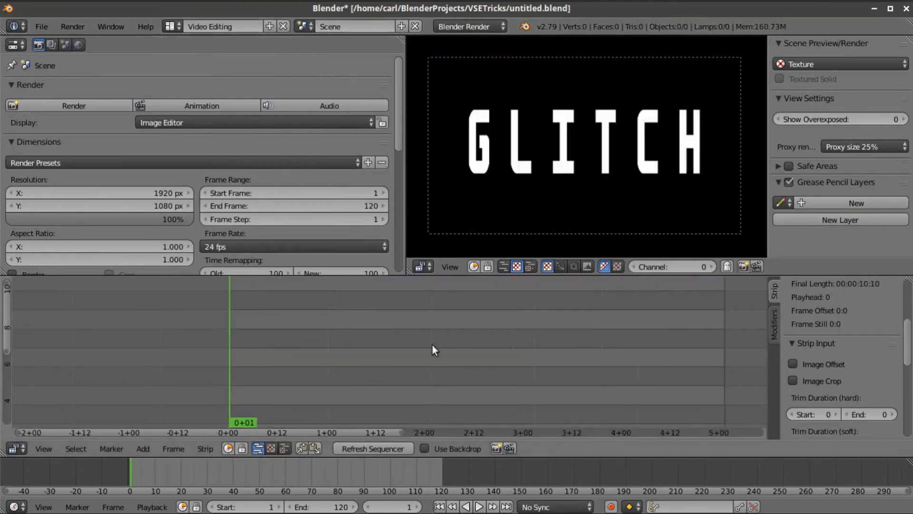
pyautogui.press('Home')
pyautogui.scroll(-4, 558, 91)
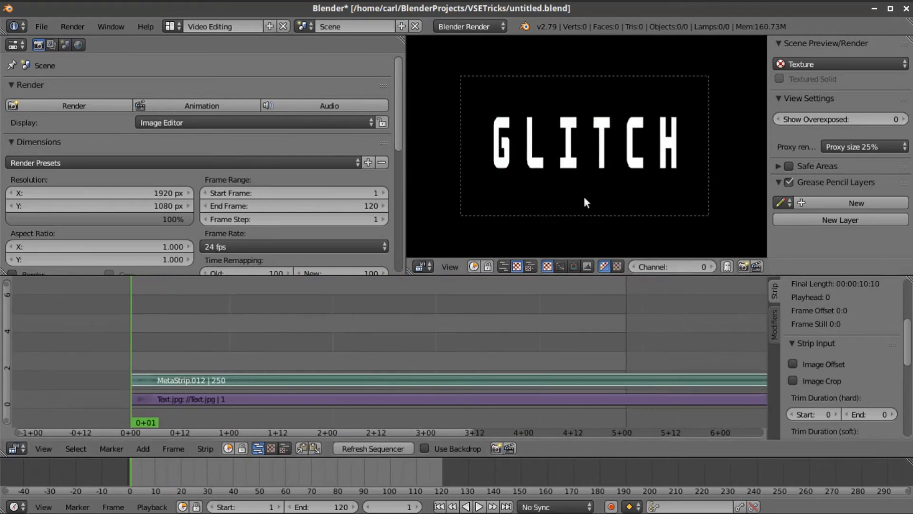
pyautogui.scroll(-1, 595, 181)
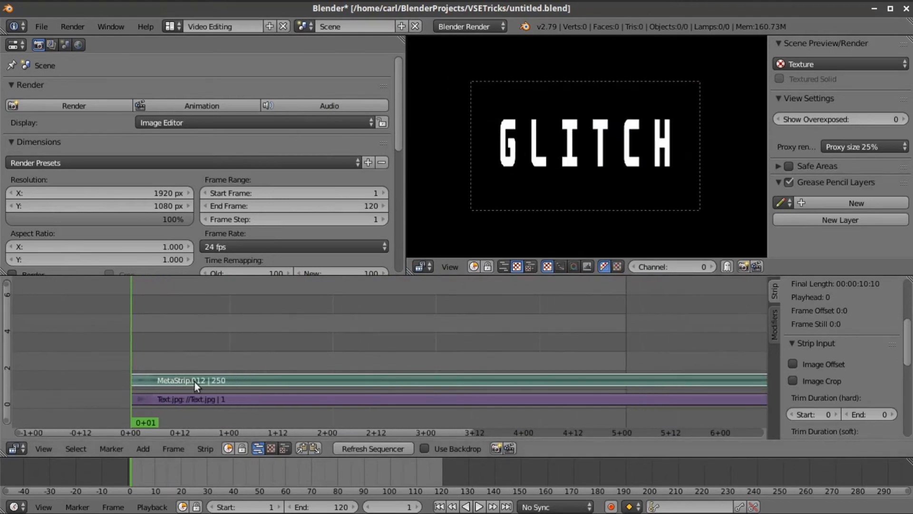
pyautogui.hotkey('alt', 'a')
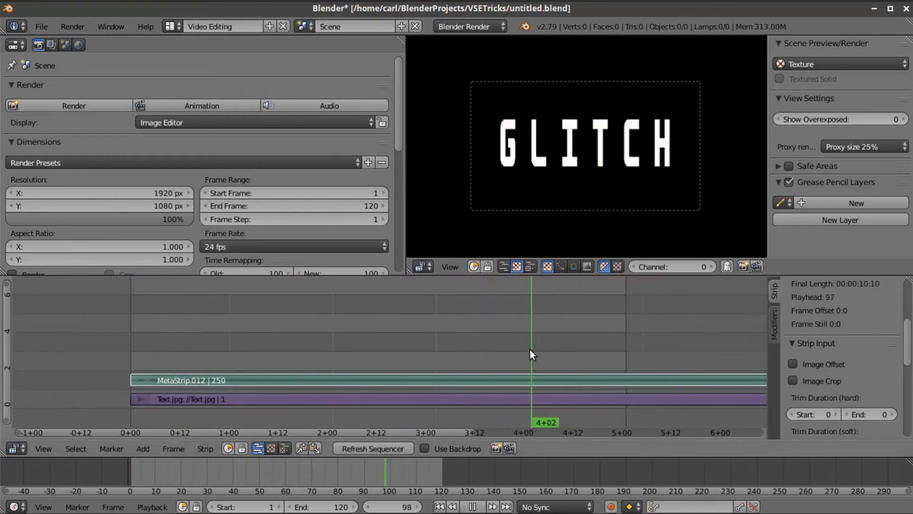
pyautogui.moveTo(467, 350); pyautogui.dragTo(305, 358)
pyautogui.hotkey('alt', 'a')
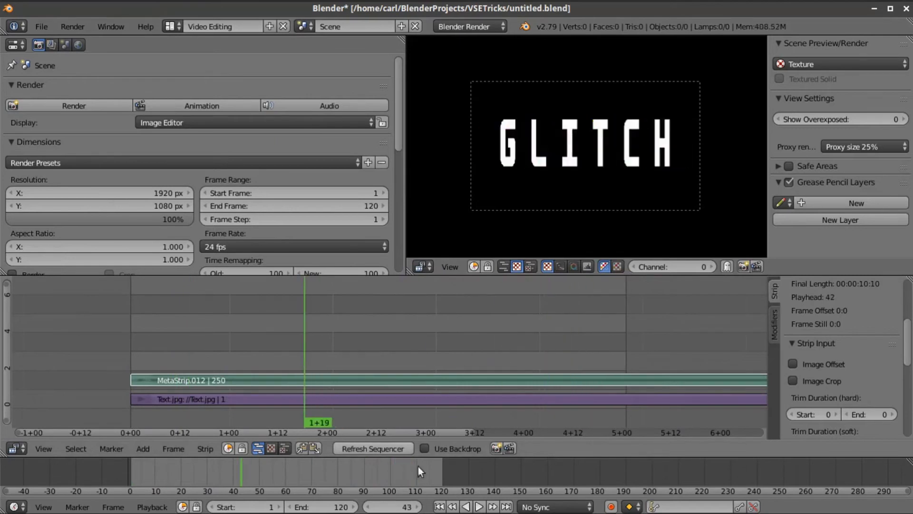
pyautogui.click(438, 505)
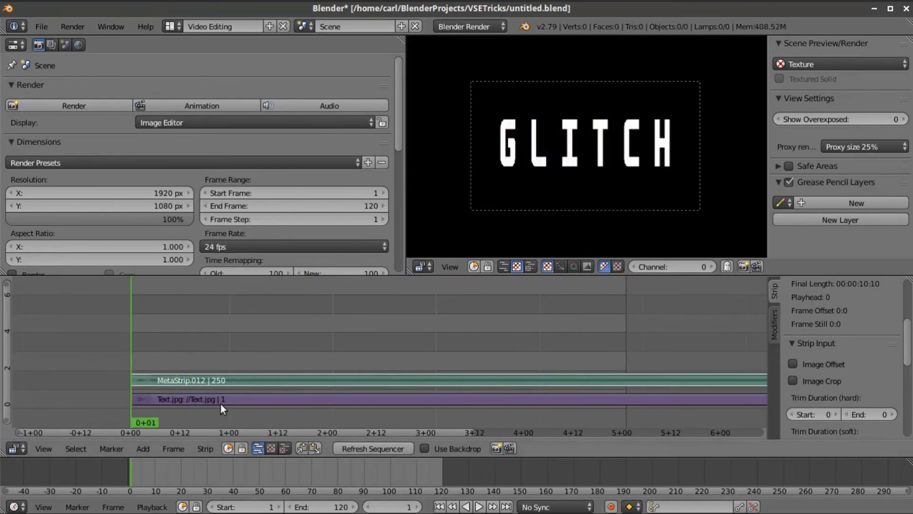
# - Add Text.jpg as a new image strip on channel 3
pyautogui.click(147, 447)
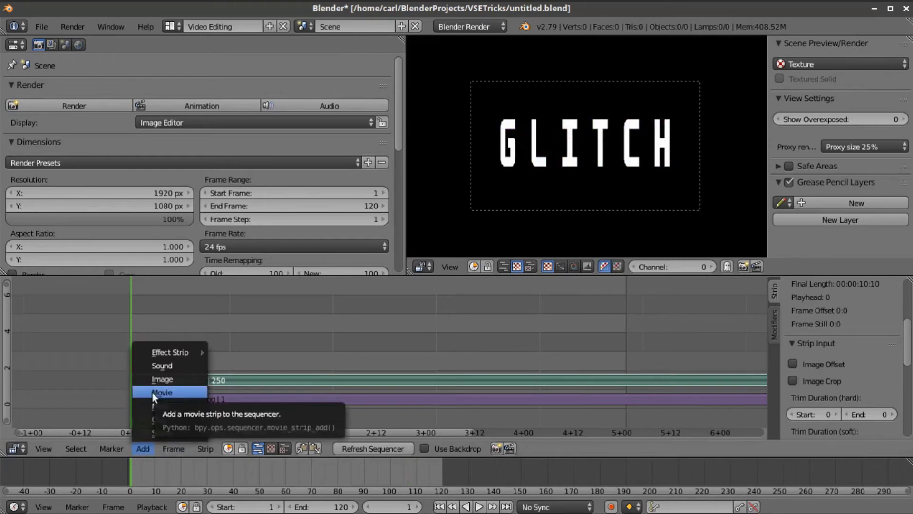
pyautogui.click(178, 376)
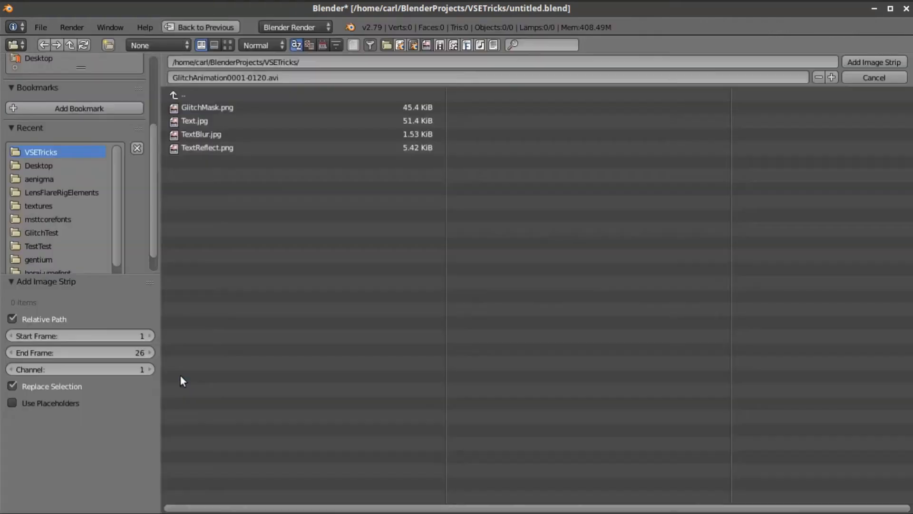
pyautogui.click(228, 44)
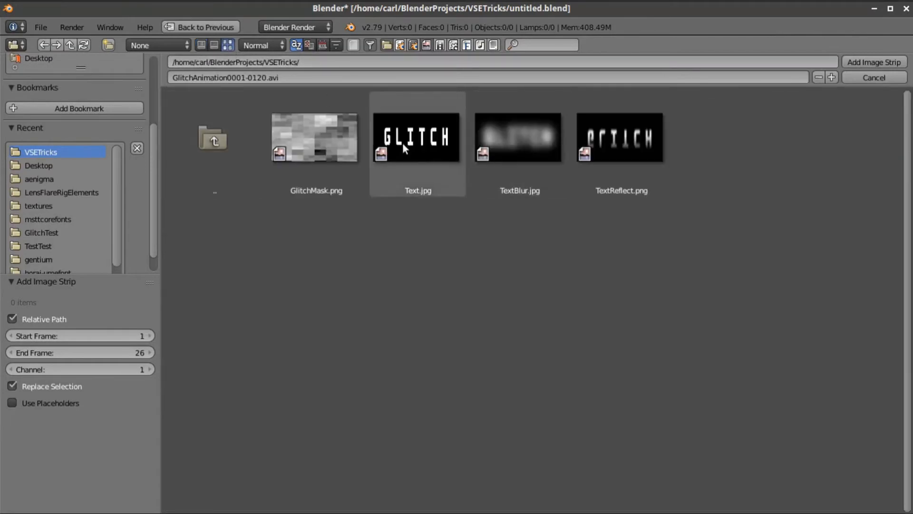
pyautogui.click(400, 143)
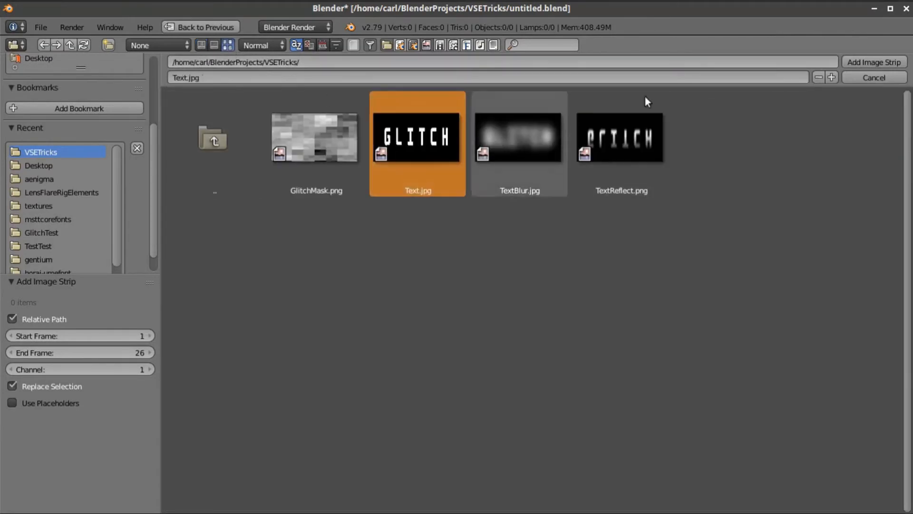
pyautogui.click(874, 63)
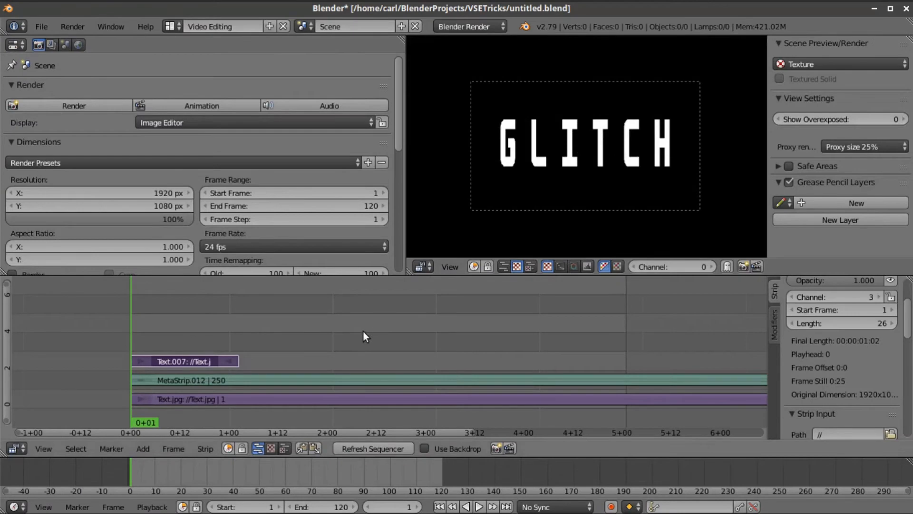
# - Stretch Text.007 to frame 120 and duplicate it as Text.008 on channel 5
pyautogui.moveTo(236, 361); pyautogui.dragTo(622, 359)
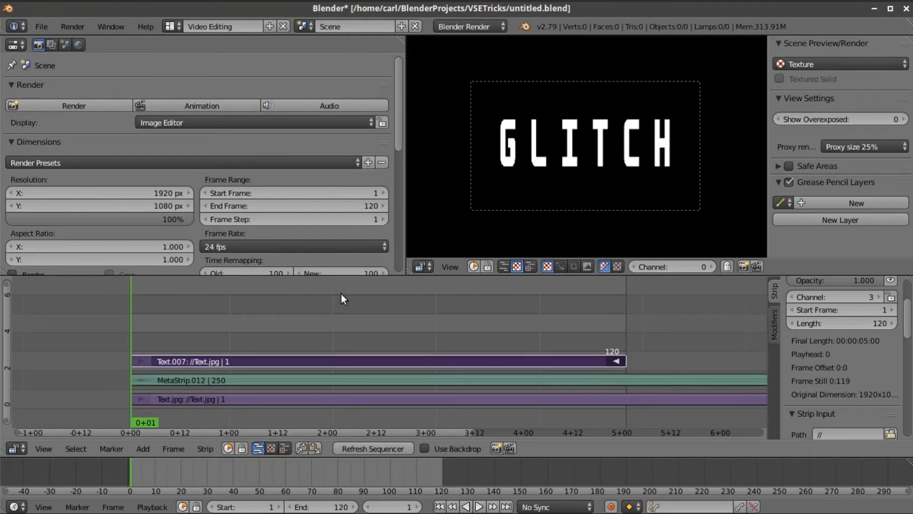
pyautogui.hotkey('shift', 'd')
pyautogui.click(284, 361)
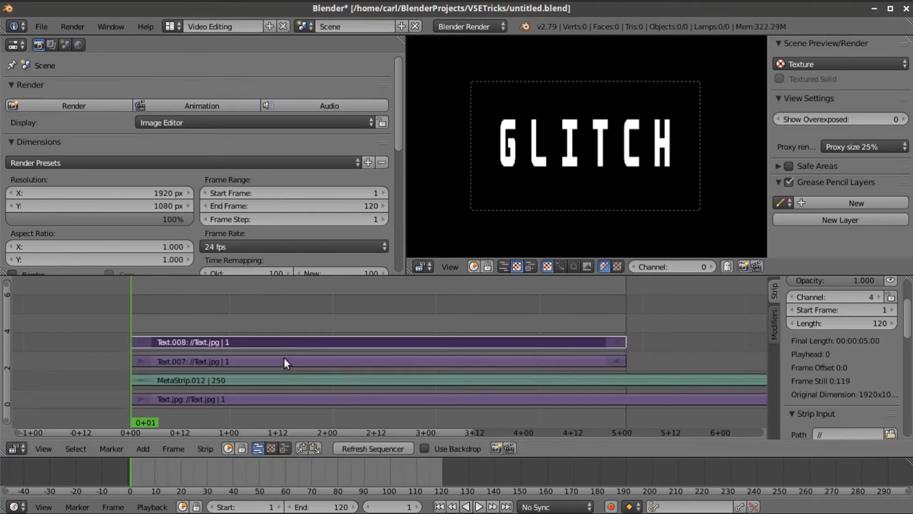
pyautogui.press('g')
pyautogui.click(284, 331)
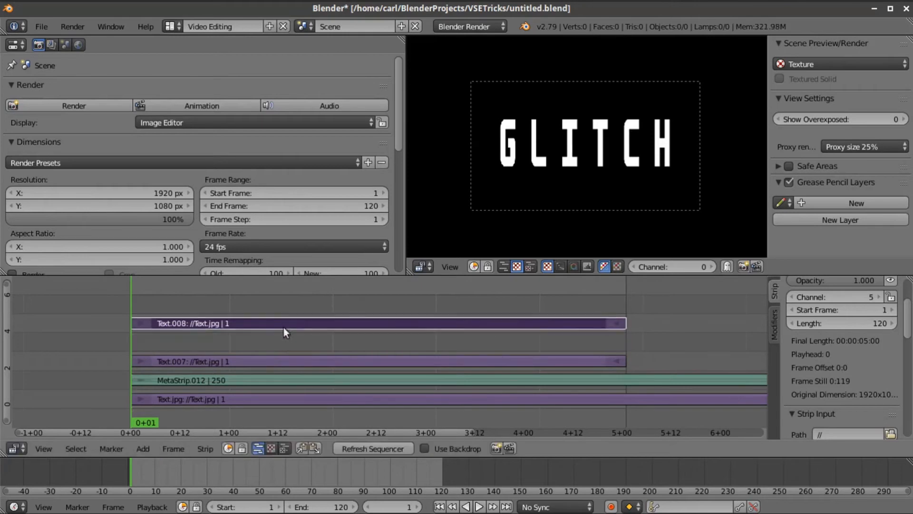
# - Add a black color strip on channel 4 lasting to frame 120
pyautogui.click(143, 448)
pyautogui.moveTo(163, 357)
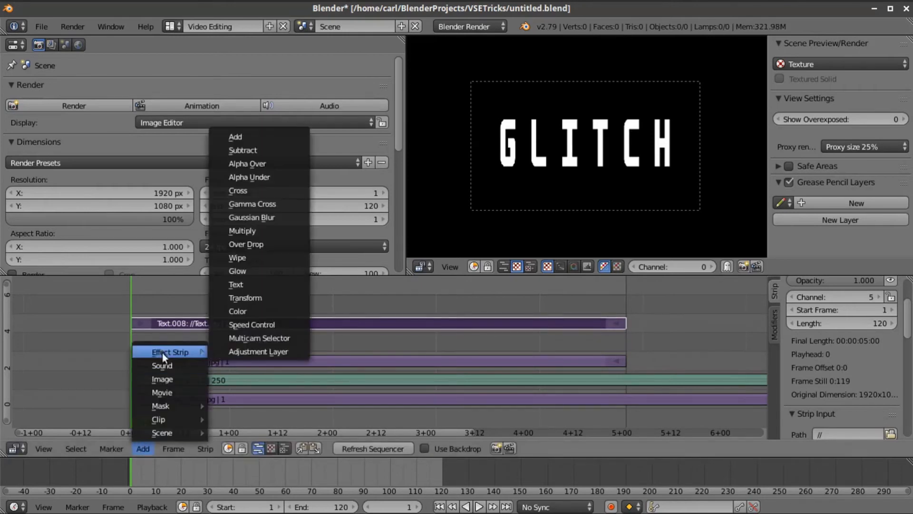
pyautogui.click(261, 312)
pyautogui.moveTo(223, 336); pyautogui.dragTo(626, 339, button='right')
pyautogui.rightClick(463, 322)
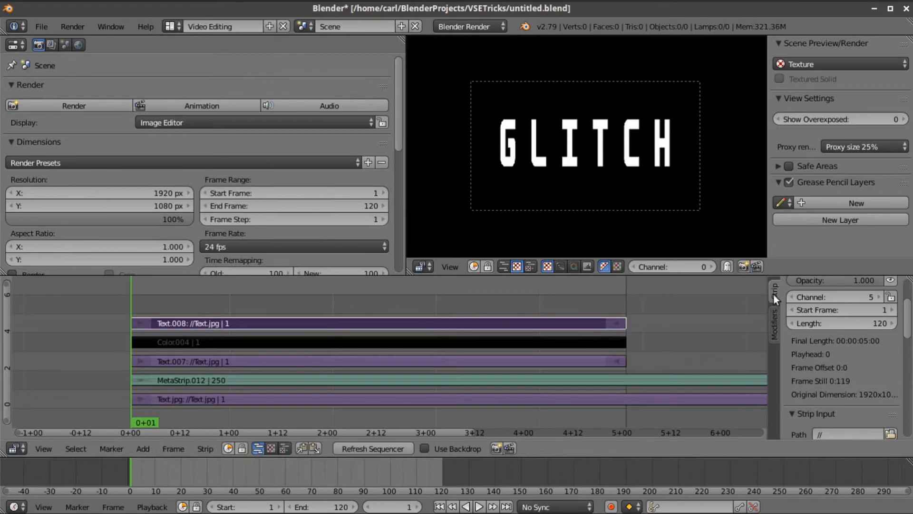
# - Enable Image Crop on Text.008 and set Left and Right crop to 20
pyautogui.scroll(-4, 821, 356)
pyautogui.scroll(-2, 821, 356)
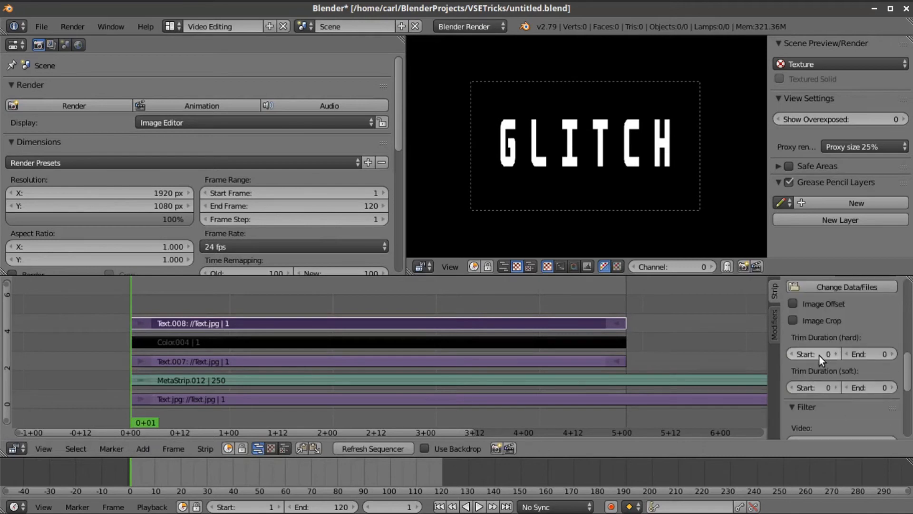
pyautogui.click(792, 319)
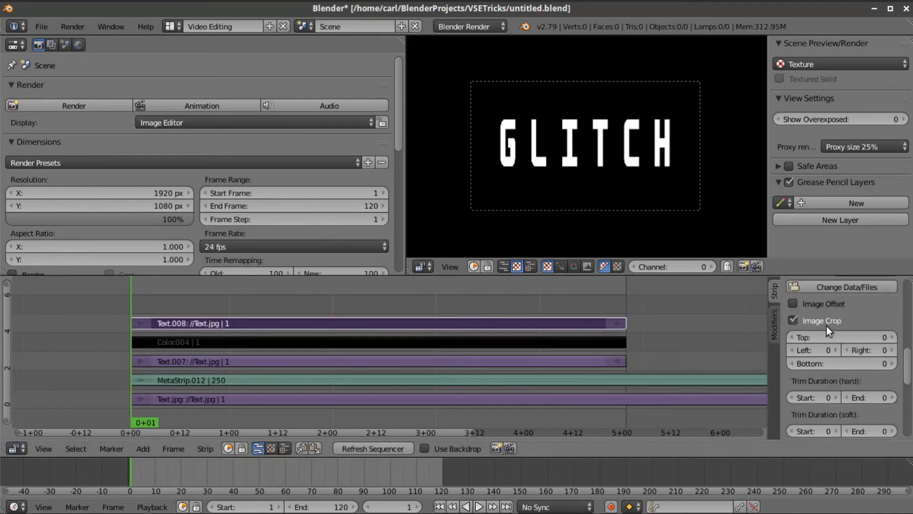
pyautogui.moveTo(825, 349); pyautogui.dragTo(852, 350)
pyautogui.click(822, 349)
pyautogui.write('20')
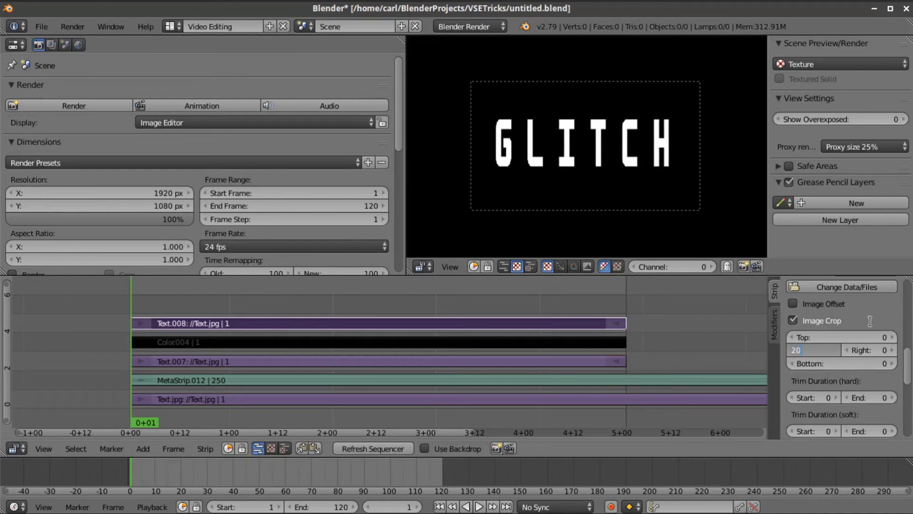
pyautogui.press('Return')
pyautogui.click(878, 352)
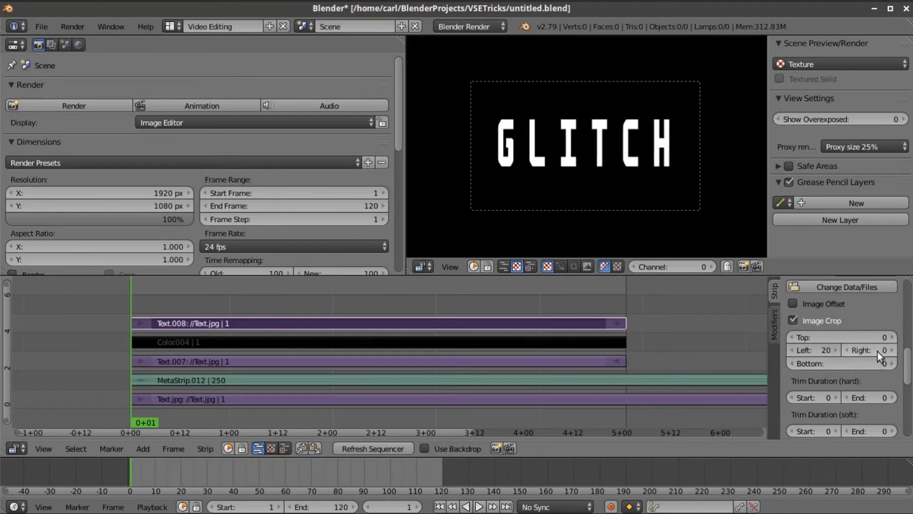
pyautogui.write('20')
pyautogui.press('Return')
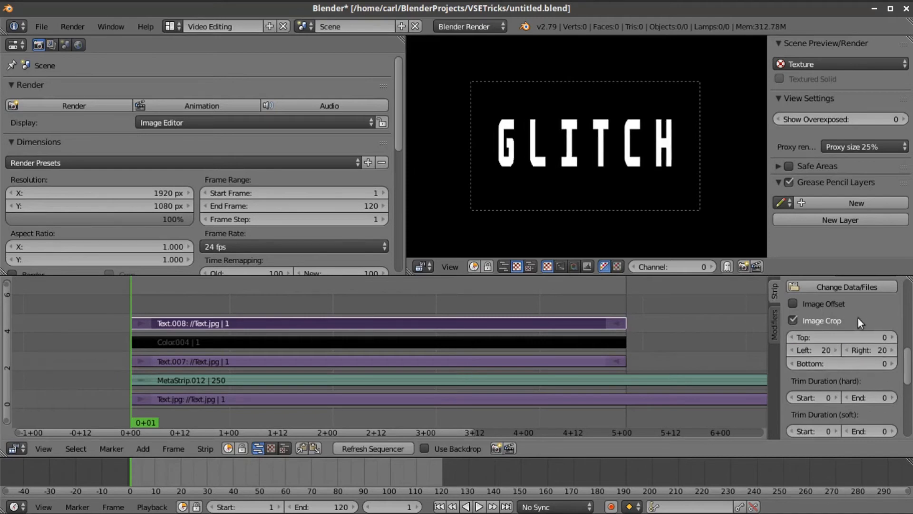
# - Raise the Left and Right crop values to 30
pyautogui.click(823, 350)
pyautogui.write('30')
pyautogui.press('Return')
pyautogui.click(859, 350)
pyautogui.write('30')
pyautogui.press('Return')
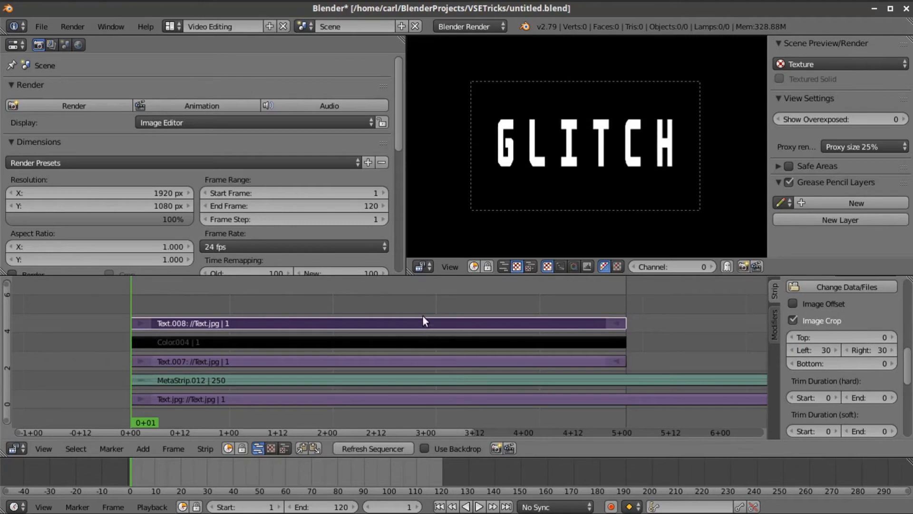
pyautogui.click(205, 449)
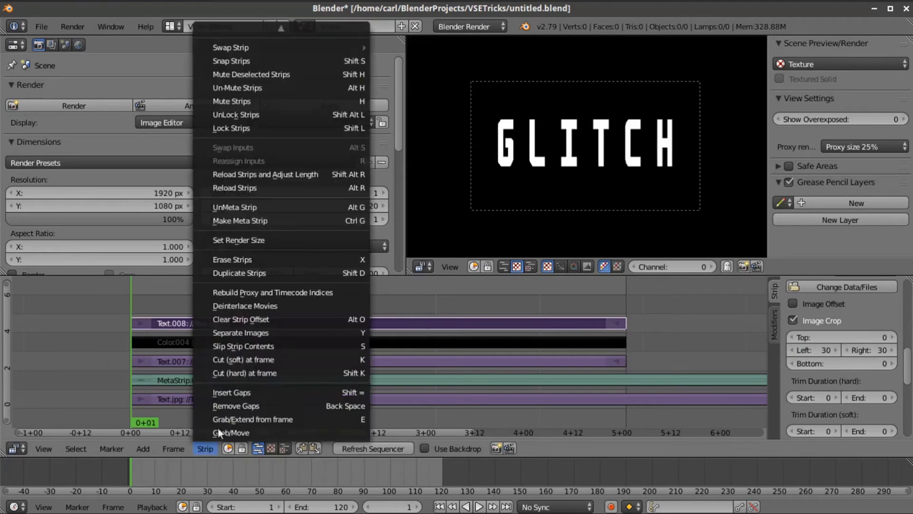
# - Turn the cropped Text.008 strip into a meta strip
pyautogui.click(268, 220)
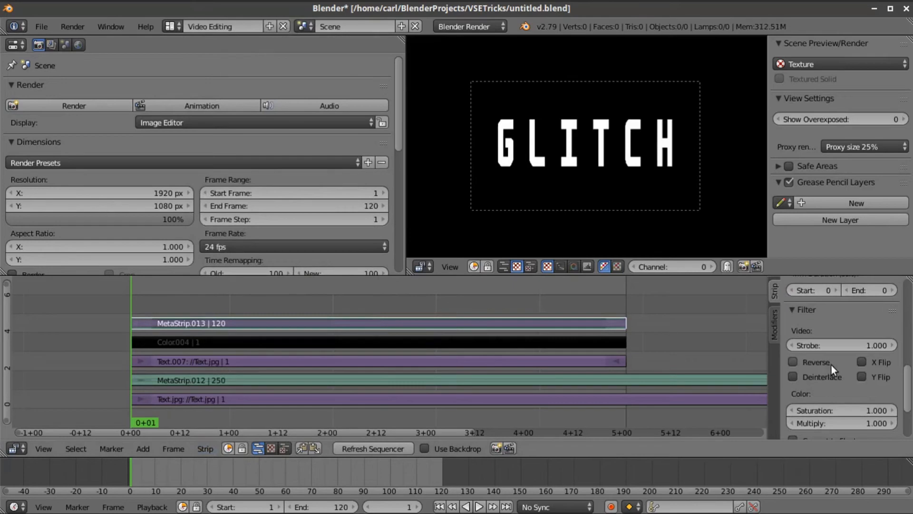
pyautogui.scroll(2, 831, 365)
pyautogui.scroll(-5, 832, 365)
pyautogui.scroll(5, 831, 364)
pyautogui.scroll(5, 832, 365)
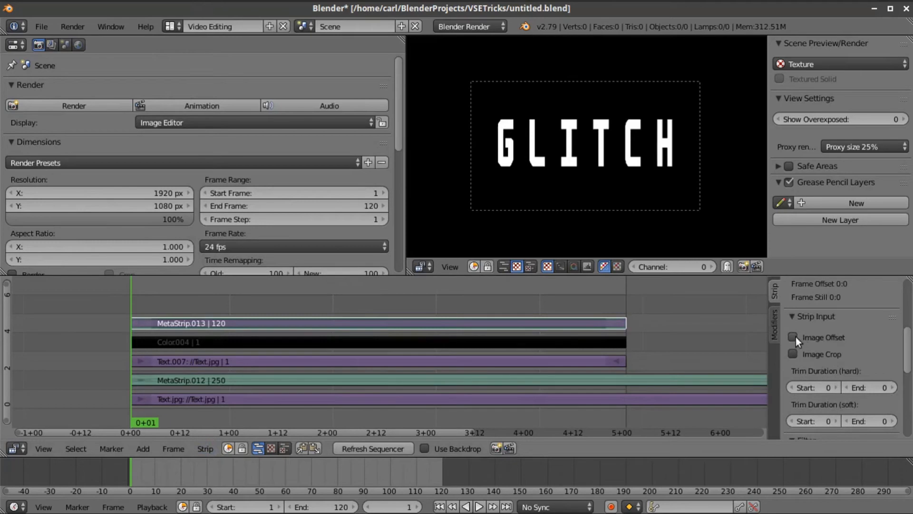
# - Enable Image Offset on the meta strip and set X to -30
pyautogui.click(793, 337)
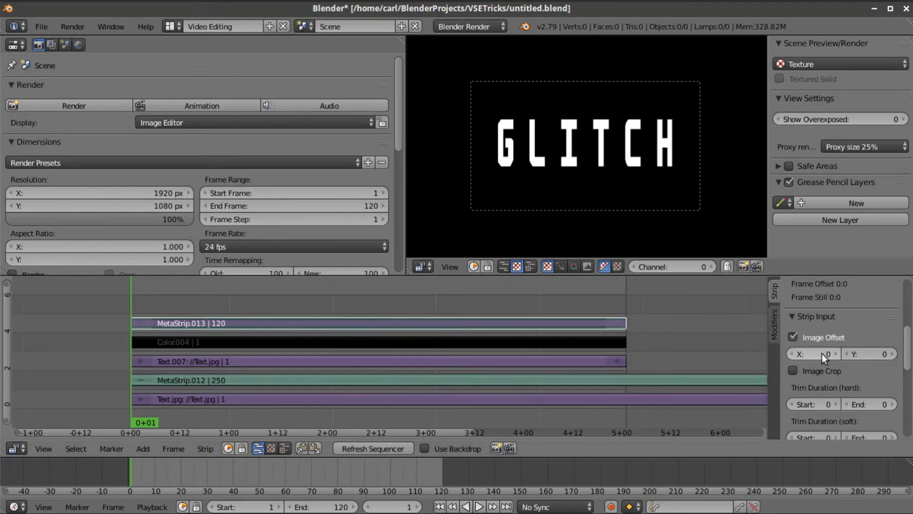
pyautogui.moveTo(822, 353); pyautogui.dragTo(808, 353)
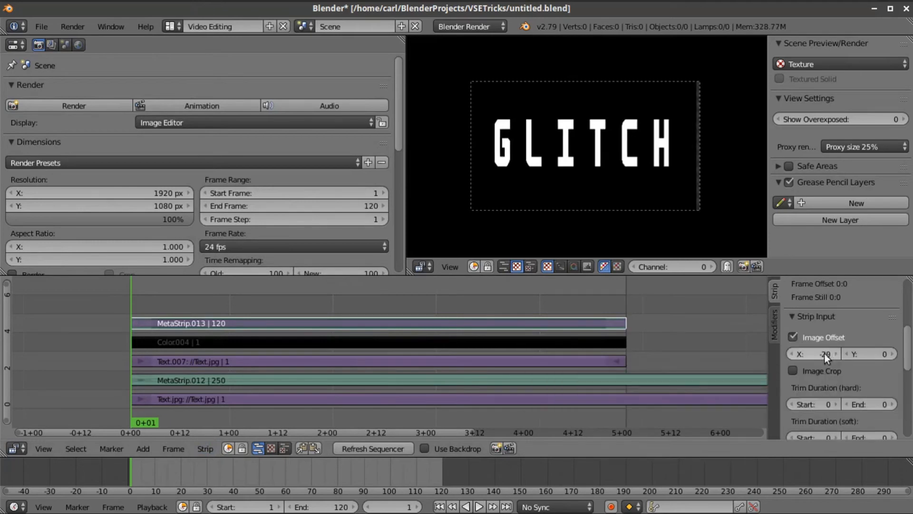
pyautogui.click(827, 353)
pyautogui.write('30')
pyautogui.press('Return')
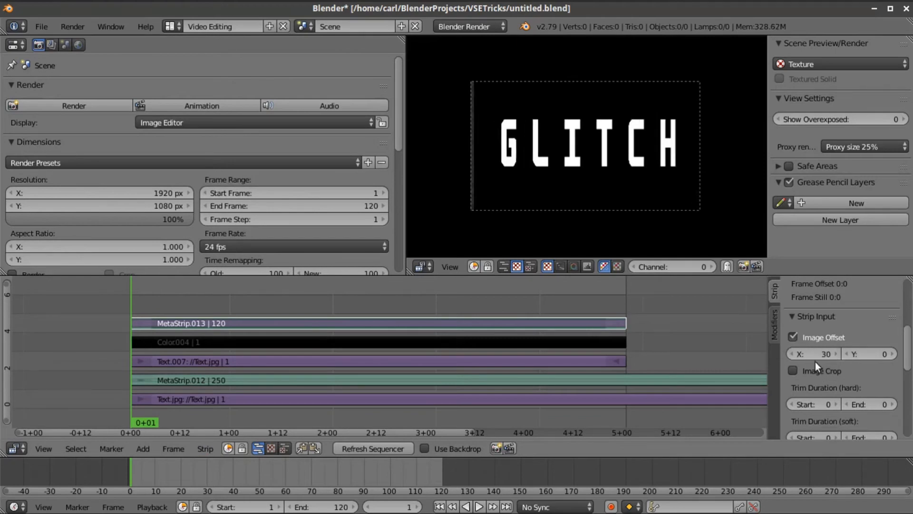
pyautogui.write('-30')
pyautogui.press('Return')
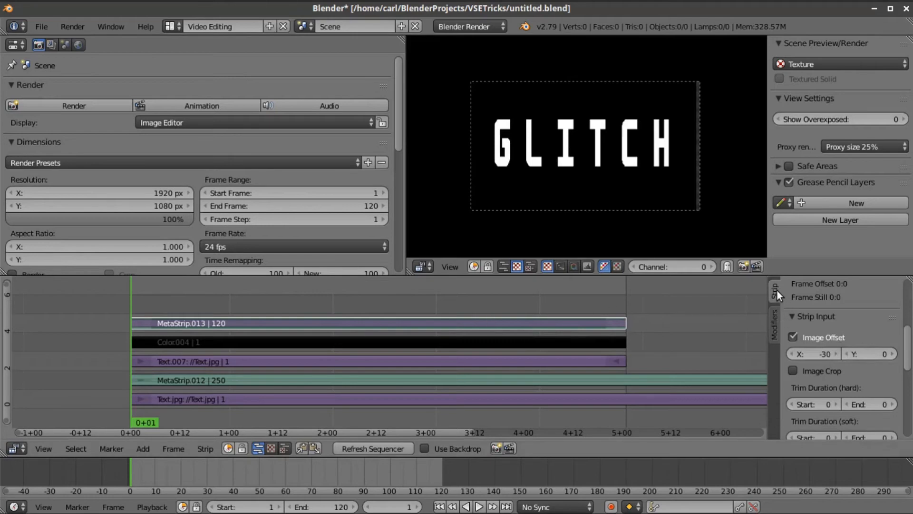
# - Add a Curves modifier and flatten the blue and green curves so the text turns red
pyautogui.click(775, 317)
pyautogui.click(809, 321)
pyautogui.click(827, 353)
pyautogui.scroll(-4, 851, 352)
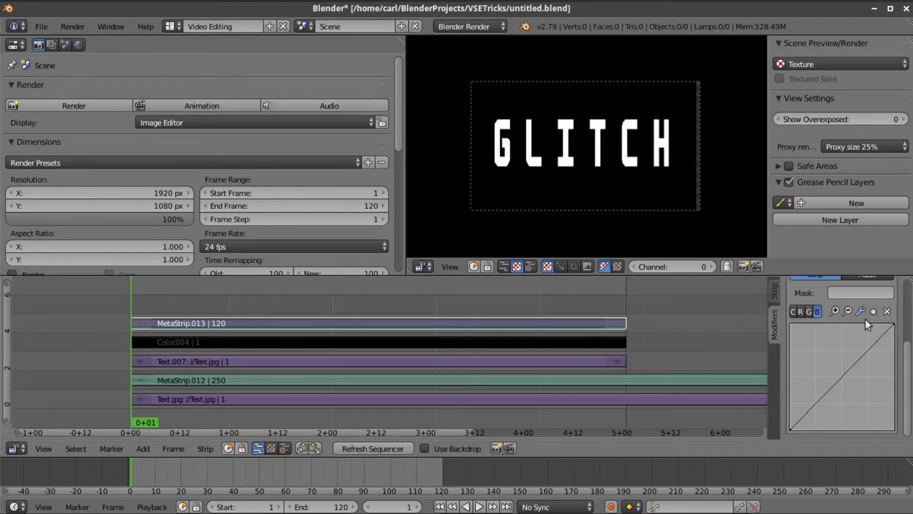
pyautogui.moveTo(891, 328); pyautogui.dragTo(892, 424)
pyautogui.click(810, 311)
pyautogui.moveTo(883, 327); pyautogui.dragTo(894, 430)
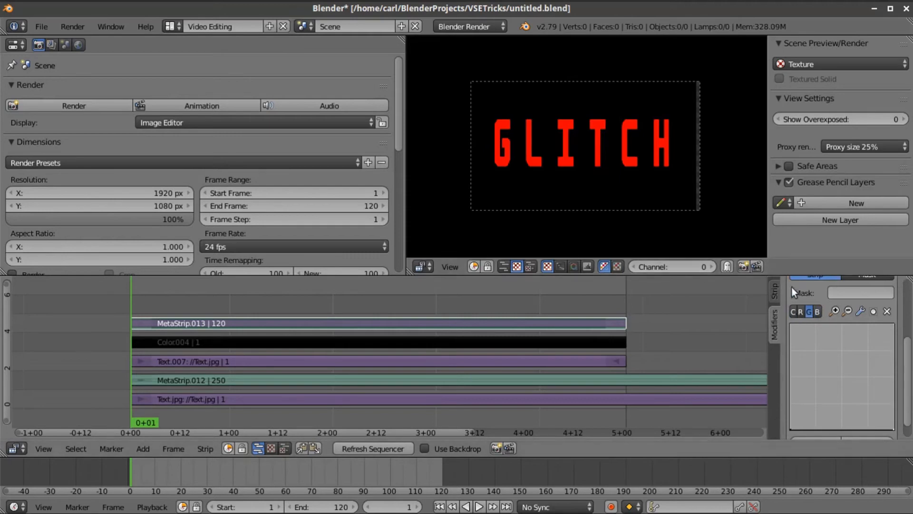
# - Set MetaStrip.013's blend mode to Alpha Over
pyautogui.click(776, 289)
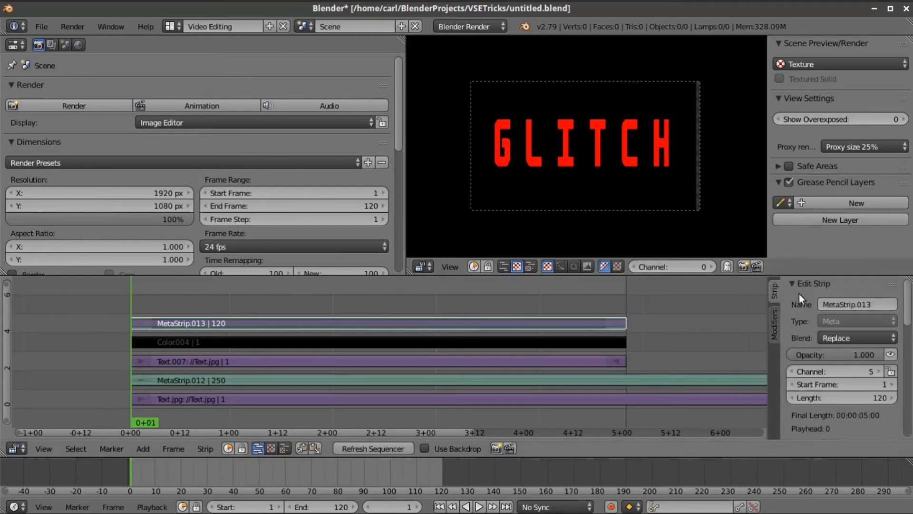
pyautogui.click(837, 337)
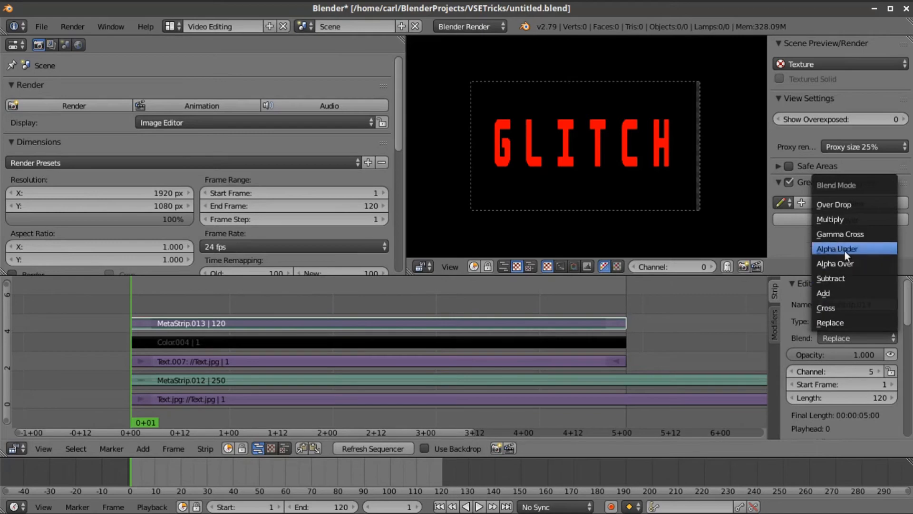
pyautogui.click(851, 265)
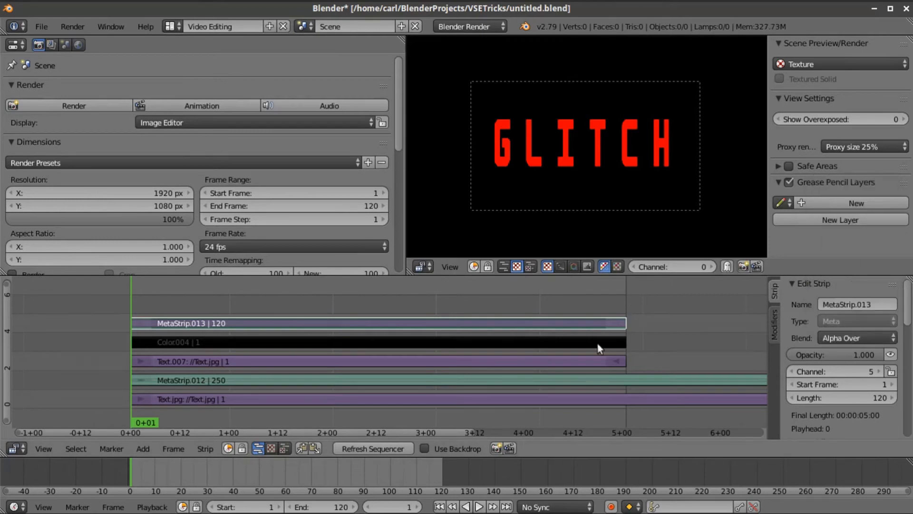
pyautogui.click(140, 442)
# - Add GlitchMask.png as a new image strip
pyautogui.moveTo(165, 428)
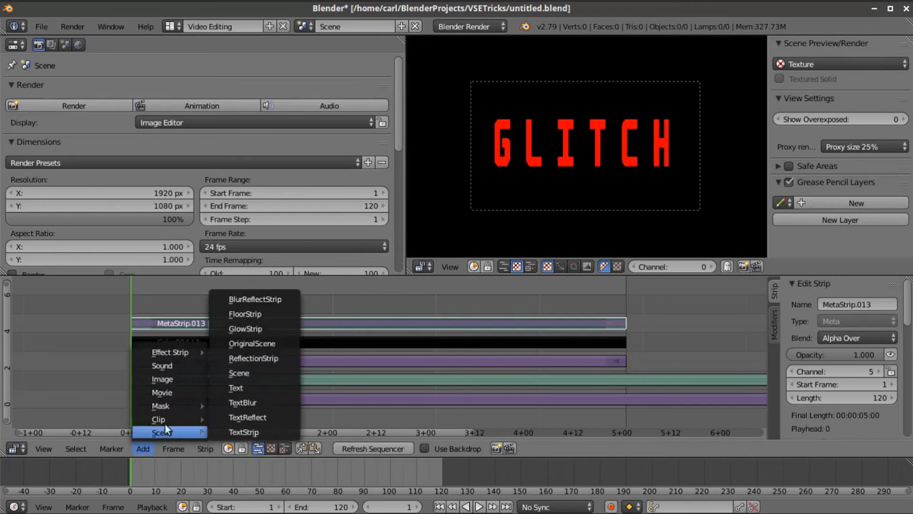
pyautogui.click(167, 379)
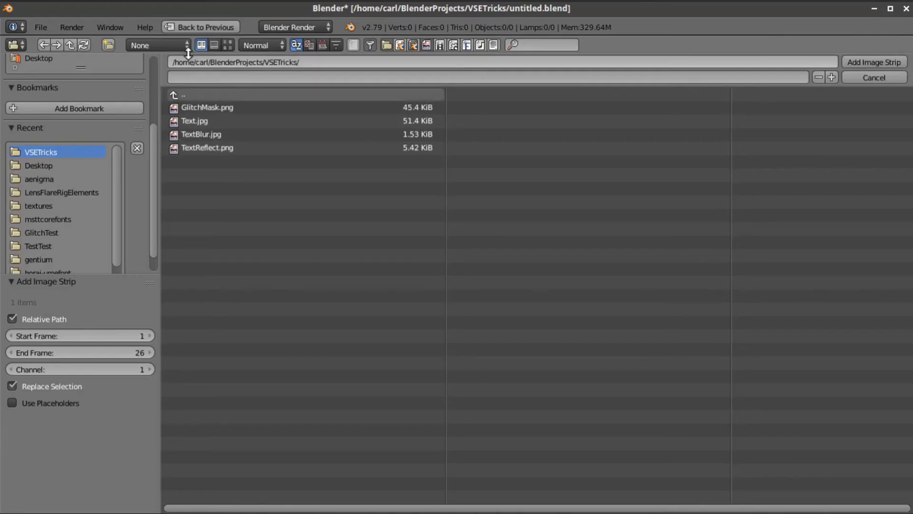
pyautogui.click(226, 45)
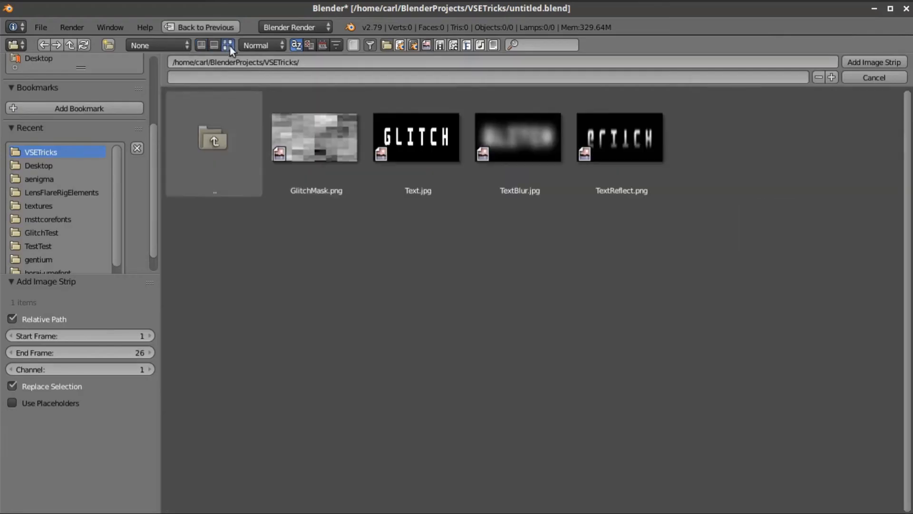
pyautogui.click(313, 137)
pyautogui.click(875, 62)
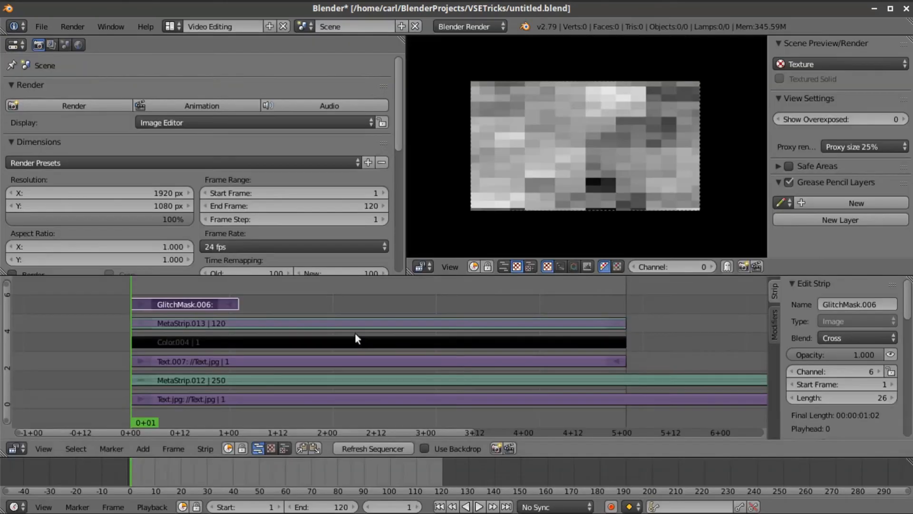
# - Stretch GlitchMask.006 to frame 120, mute it, and select MetaStrip.013
pyautogui.moveTo(236, 307); pyautogui.dragTo(626, 295, button='right')
pyautogui.scroll(1, 617, 202)
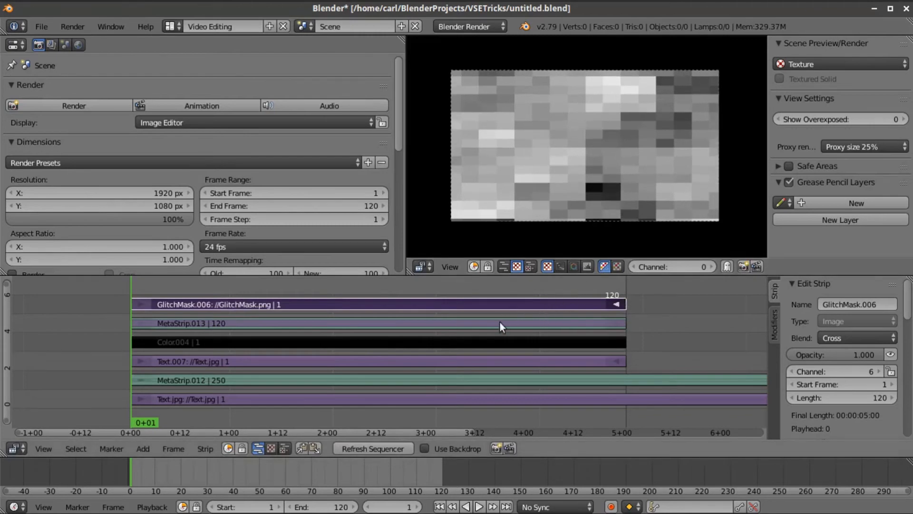
pyautogui.click(889, 355)
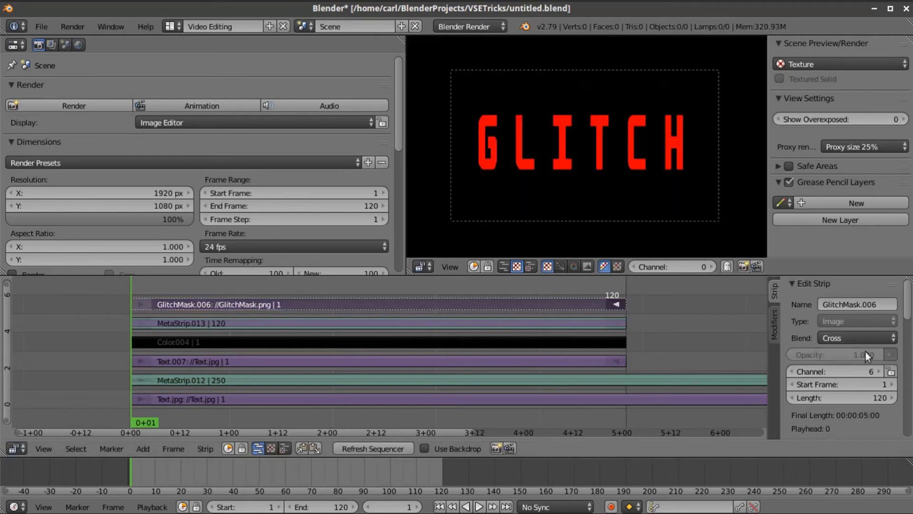
pyautogui.rightClick(531, 328)
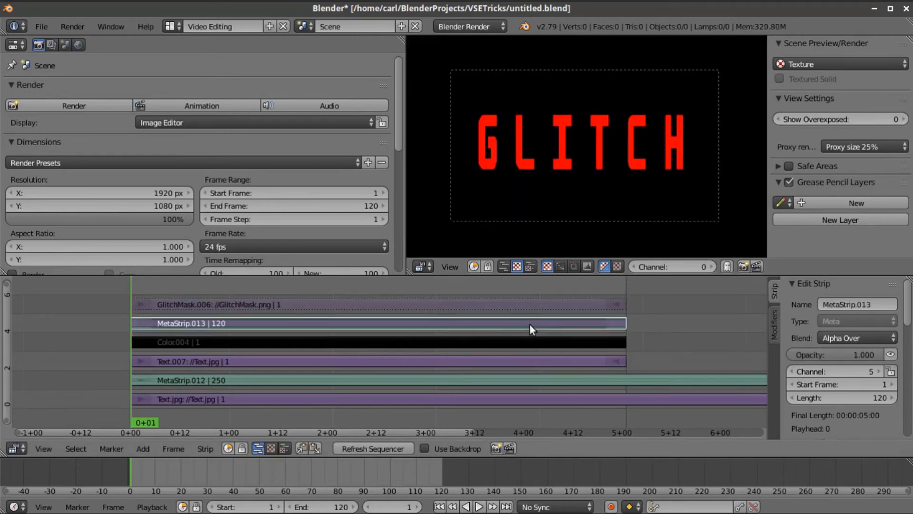
# - Add a Mask modifier to MetaStrip.013 using GlitchMask.006 as its mask
pyautogui.click(780, 325)
pyautogui.click(823, 322)
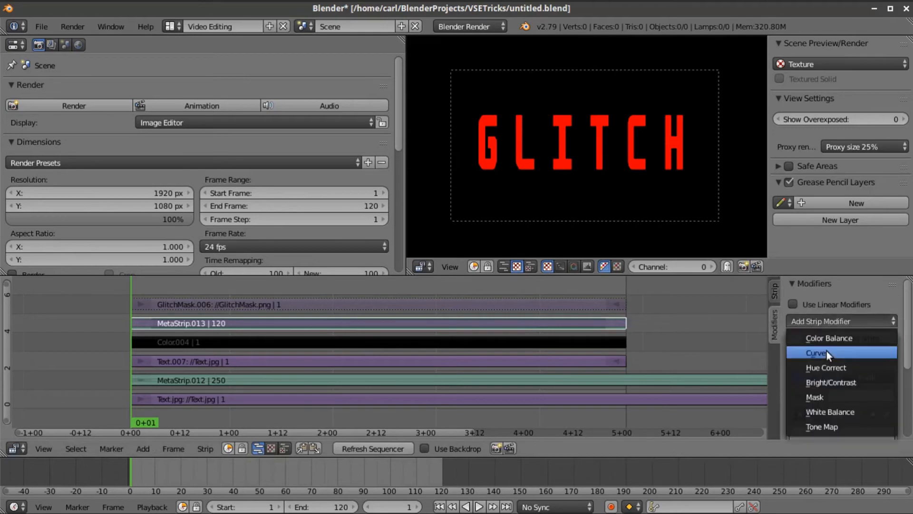
pyautogui.click(816, 396)
pyautogui.scroll(-3, 837, 385)
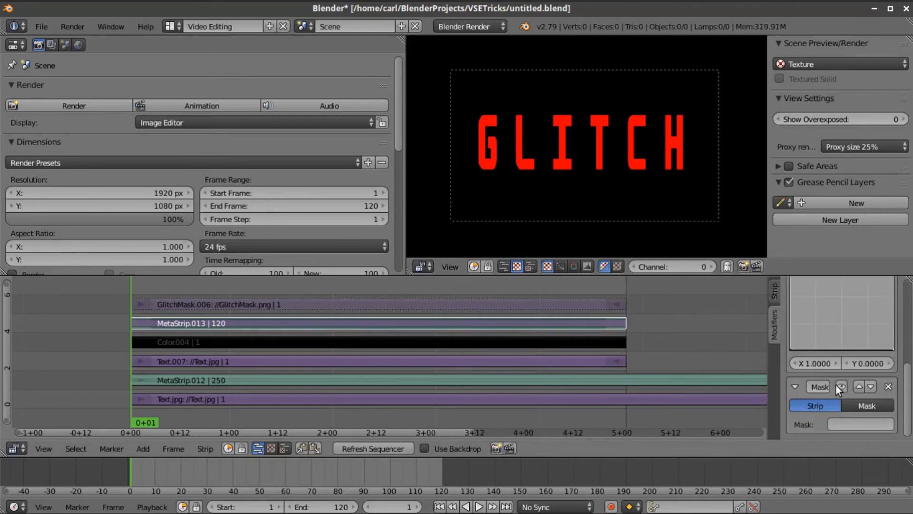
pyautogui.click(852, 423)
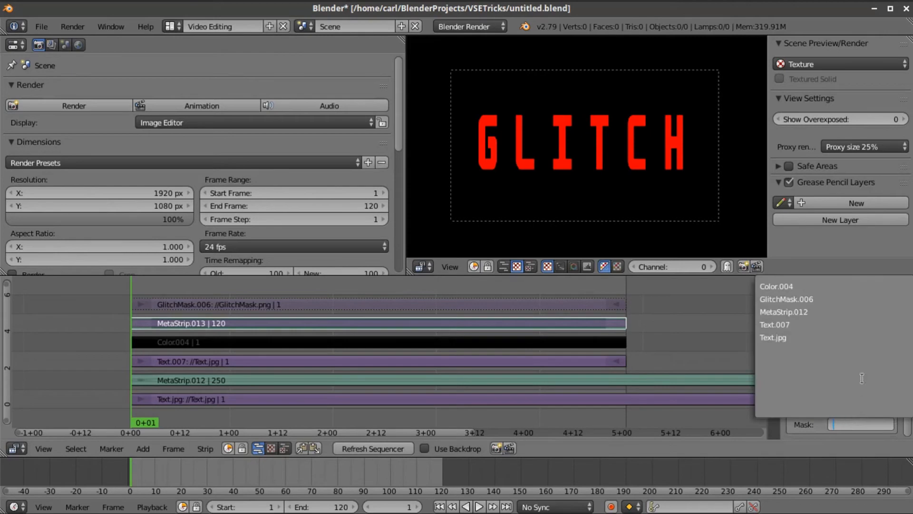
pyautogui.click(810, 300)
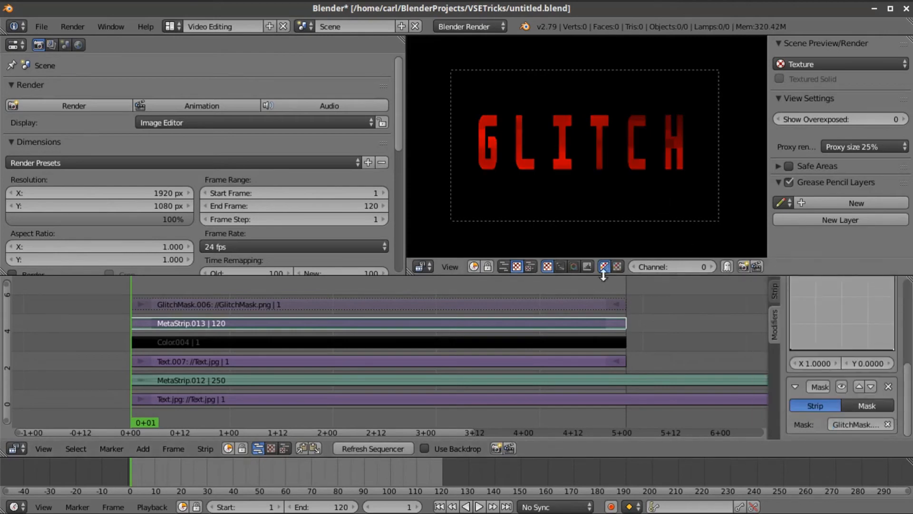
pyautogui.scroll(2, 594, 199)
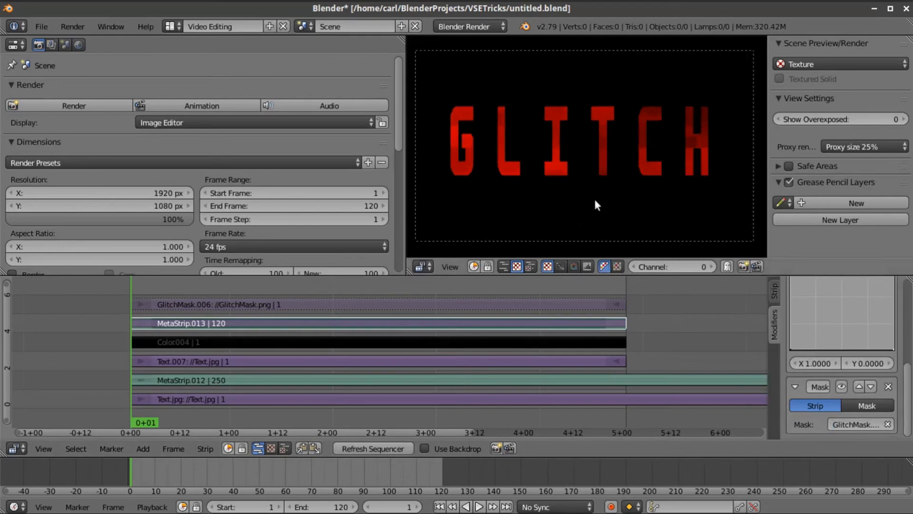
pyautogui.rightClick(421, 301)
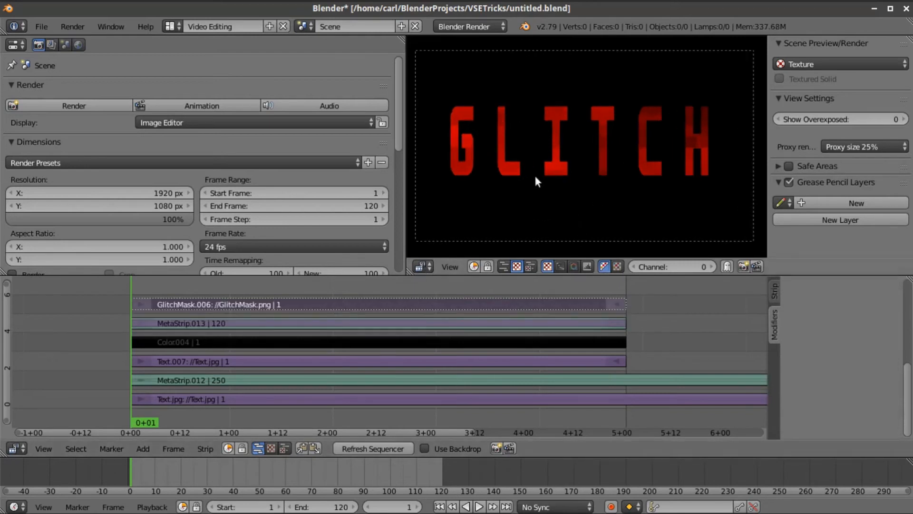
pyautogui.scroll(-1, 536, 175)
pyautogui.scroll(-1, 536, 175)
pyautogui.scroll(5, 785, 285)
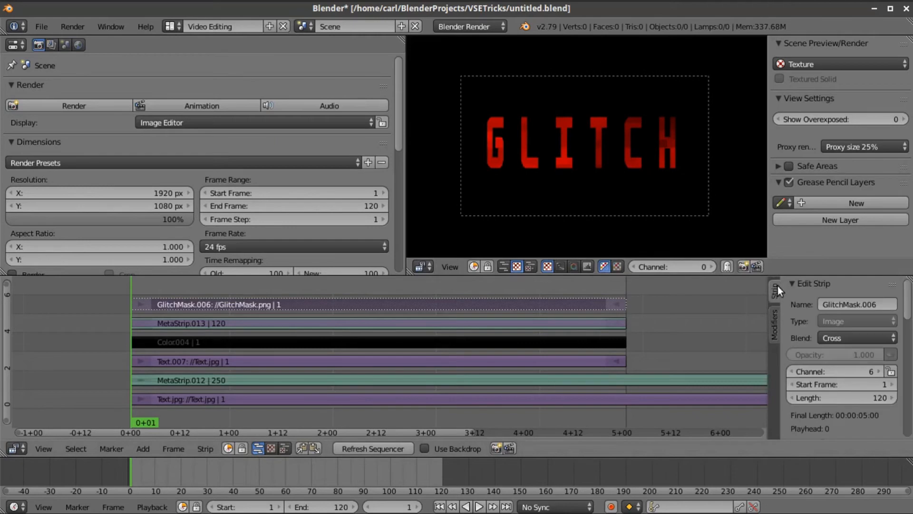
pyautogui.scroll(-10, 856, 367)
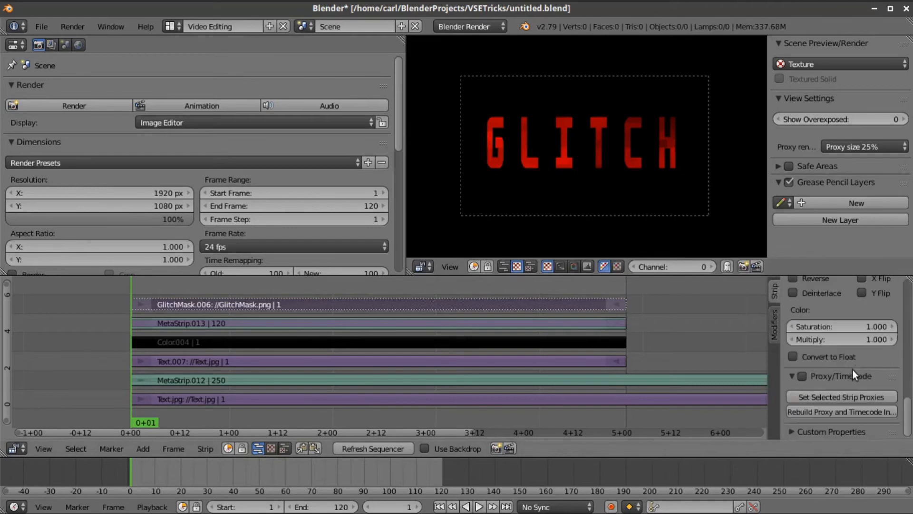
# - Add a Curves modifier to GlitchMask.006 and steepen its curve for more contrast
pyautogui.click(773, 325)
pyautogui.click(810, 321)
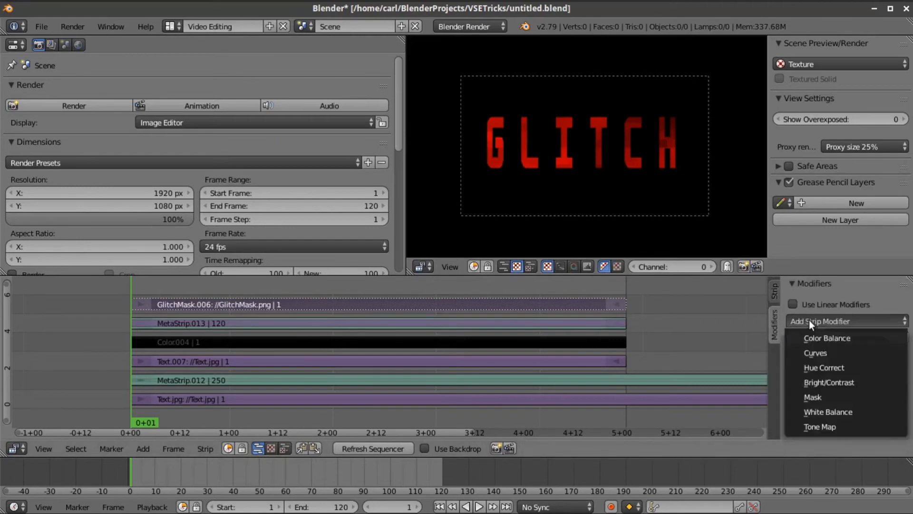
pyautogui.click(832, 351)
pyautogui.scroll(-3, 832, 349)
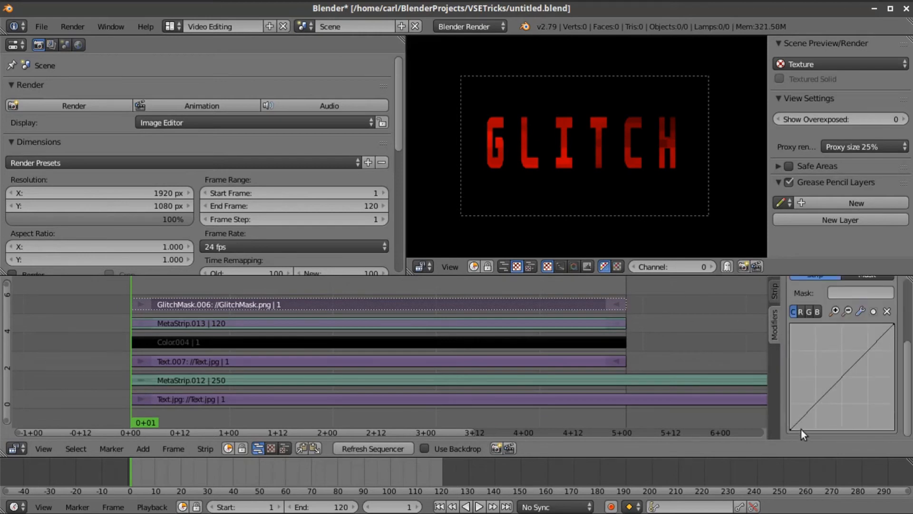
pyautogui.moveTo(792, 429); pyautogui.dragTo(818, 428)
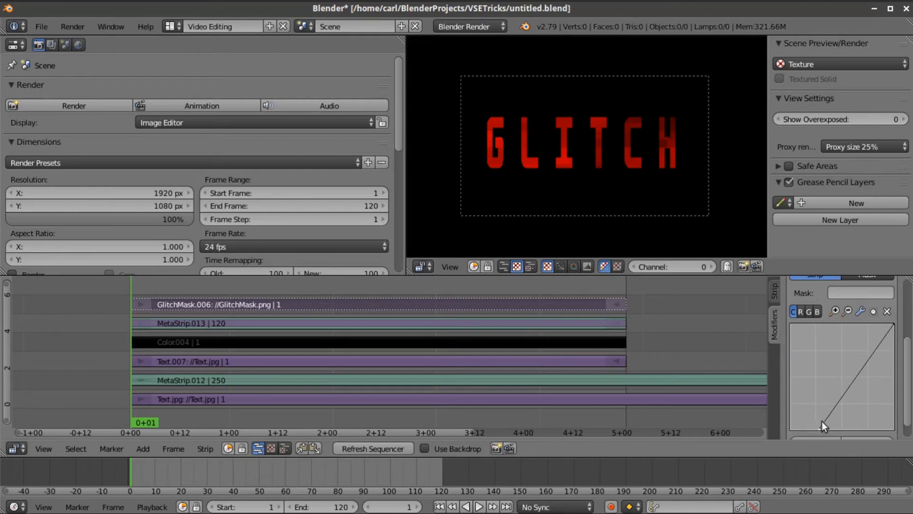
pyautogui.click(376, 450)
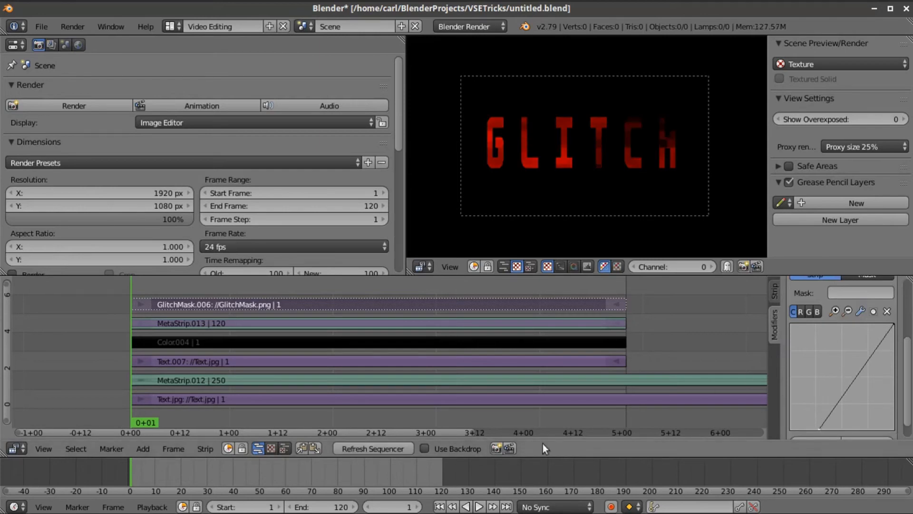
pyautogui.moveTo(892, 327); pyautogui.dragTo(872, 327)
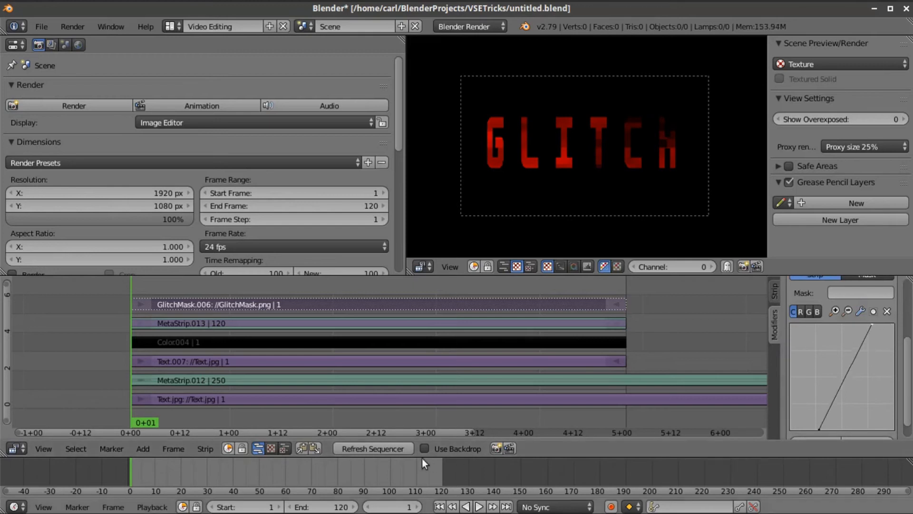
pyautogui.click(395, 447)
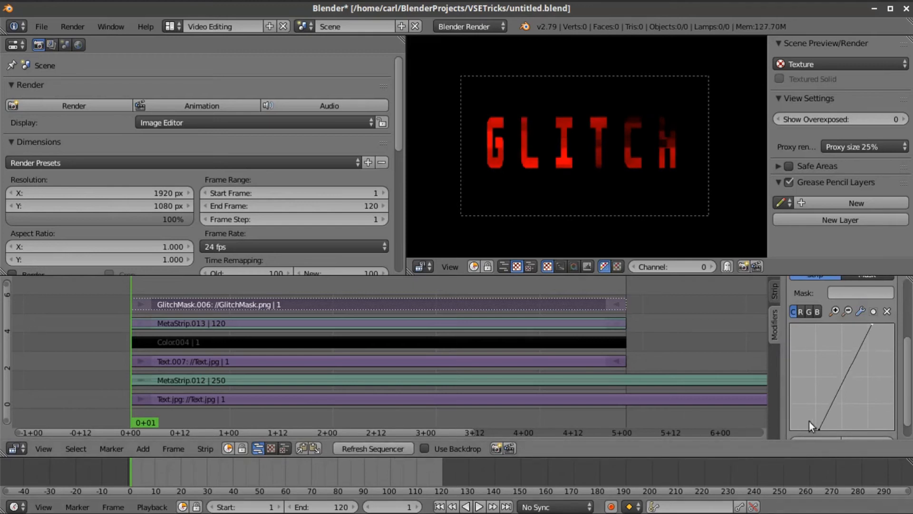
# - Push the curve's black point further right, then box-select the mask, red text and color strips
pyautogui.moveTo(819, 428); pyautogui.dragTo(830, 428)
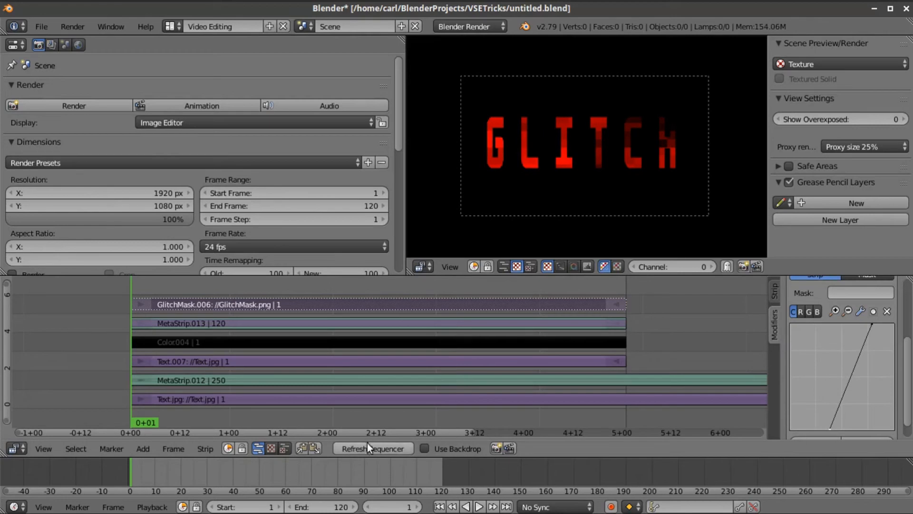
pyautogui.click(395, 448)
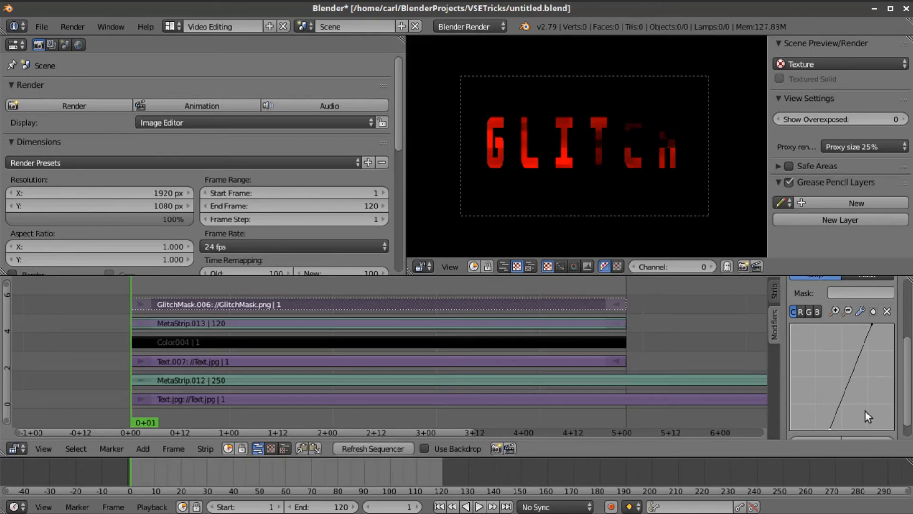
pyautogui.moveTo(832, 426); pyautogui.dragTo(835, 428)
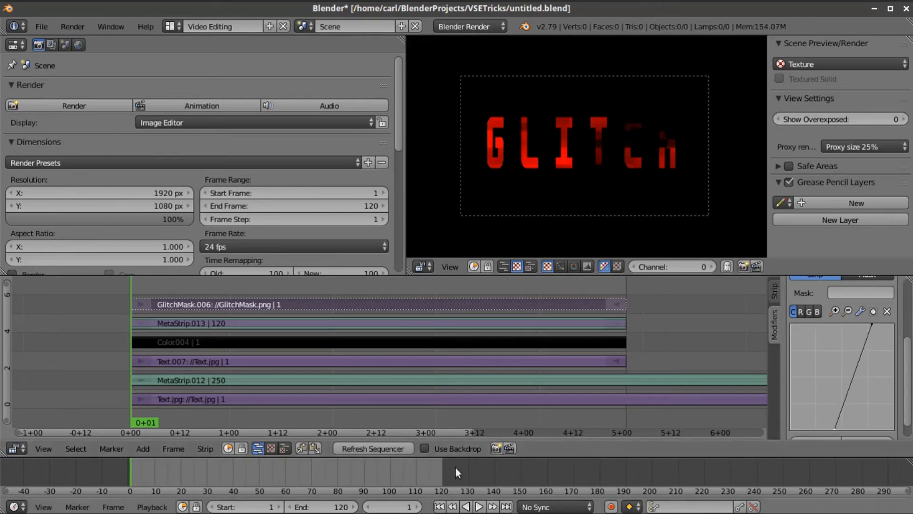
pyautogui.click(379, 449)
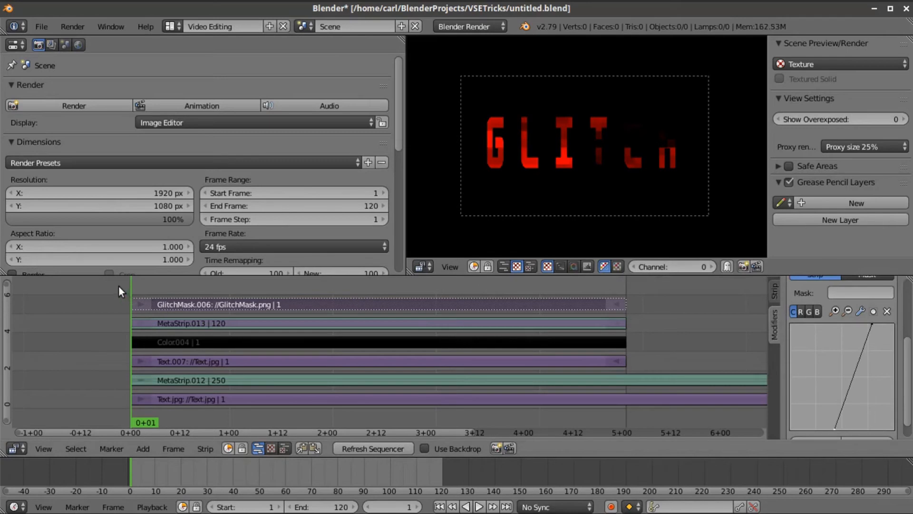
pyautogui.press('b')
pyautogui.moveTo(120, 285); pyautogui.dragTo(173, 342)
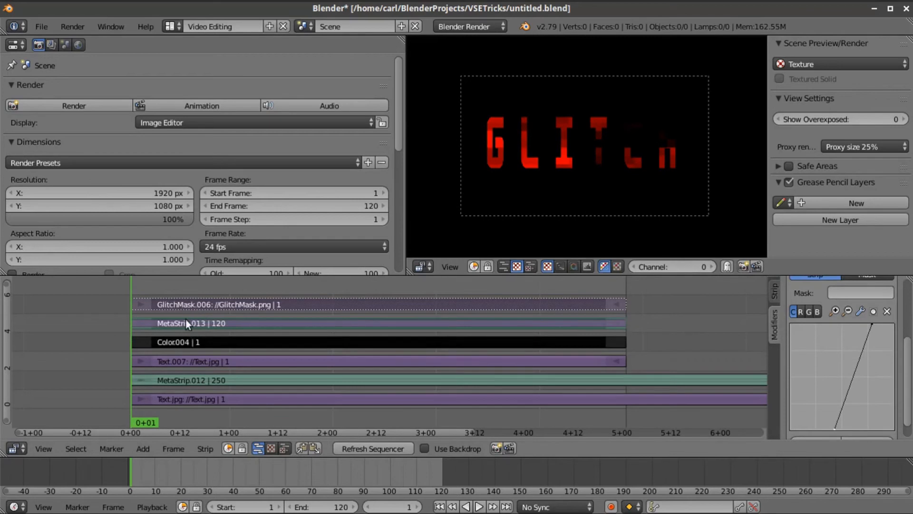
# - Make a meta strip of the three strips on channel 3, duplicate it above, and enter MetaStrip.015
pyautogui.click(191, 451)
pyautogui.click(265, 224)
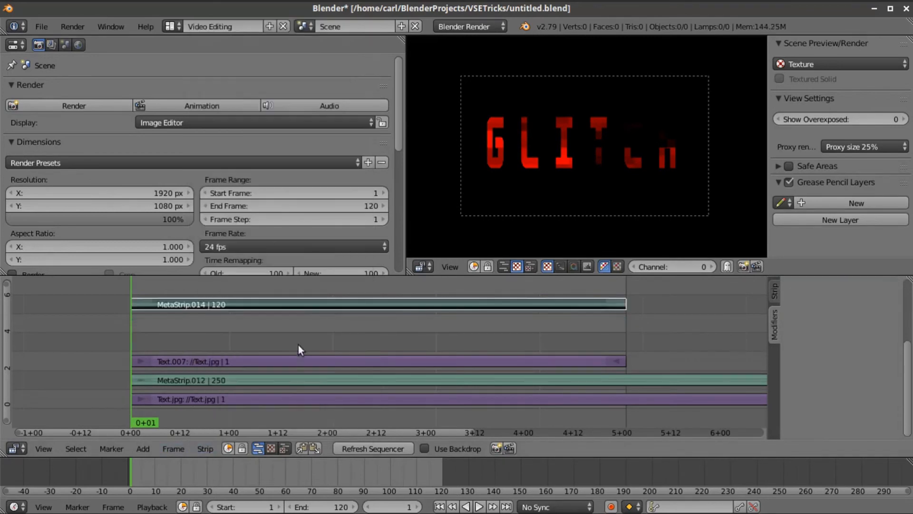
pyautogui.press('g')
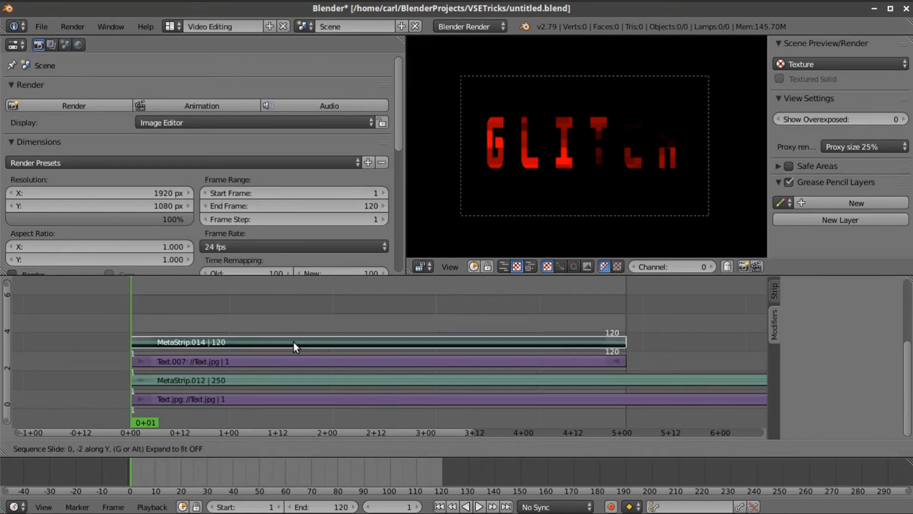
pyautogui.click(295, 341)
pyautogui.hotkey('shift', 'd')
pyautogui.click(296, 347)
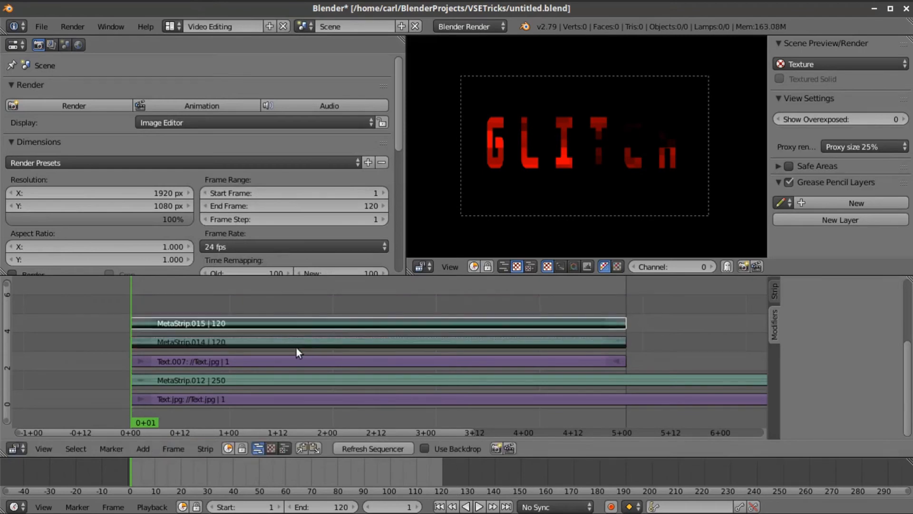
pyautogui.press('Tab')
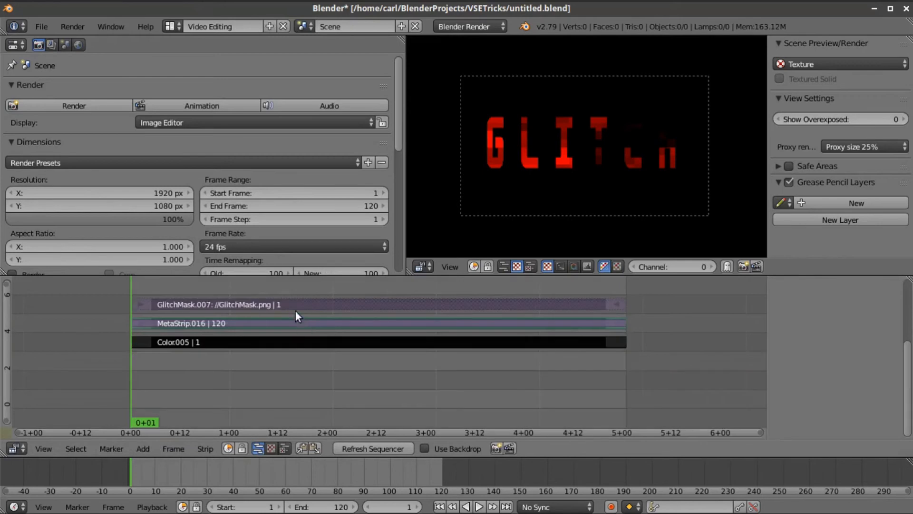
# - Give GlitchMask.007 a new inverting Curves modifier placed above the existing one
pyautogui.rightClick(291, 299)
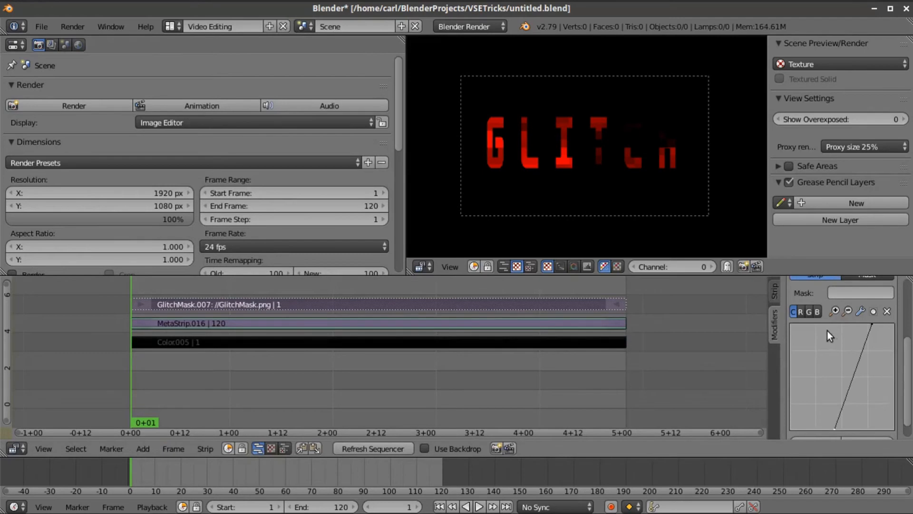
pyautogui.scroll(5, 851, 344)
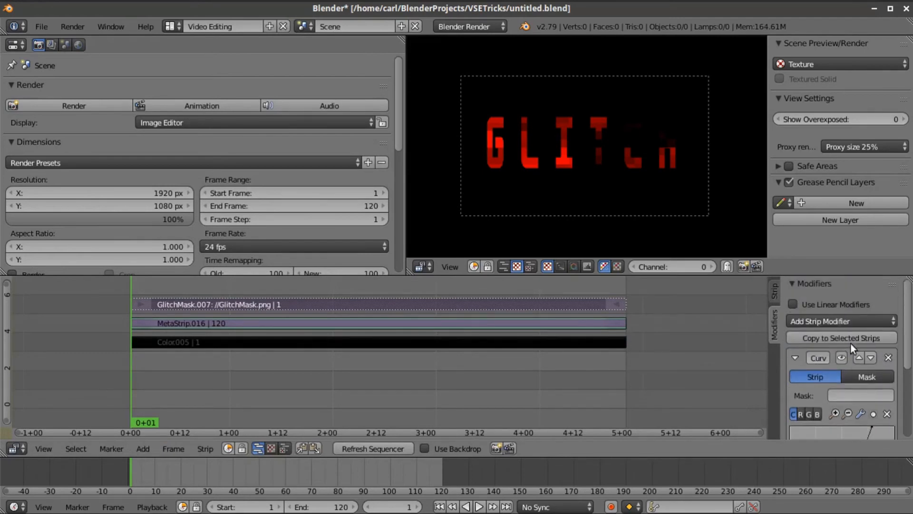
pyautogui.click(838, 320)
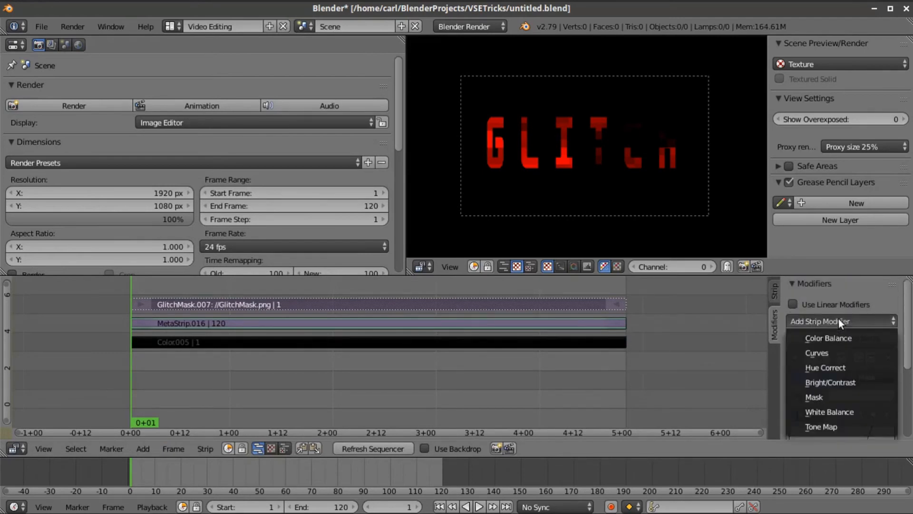
pyautogui.click(839, 352)
pyautogui.scroll(-5, 847, 362)
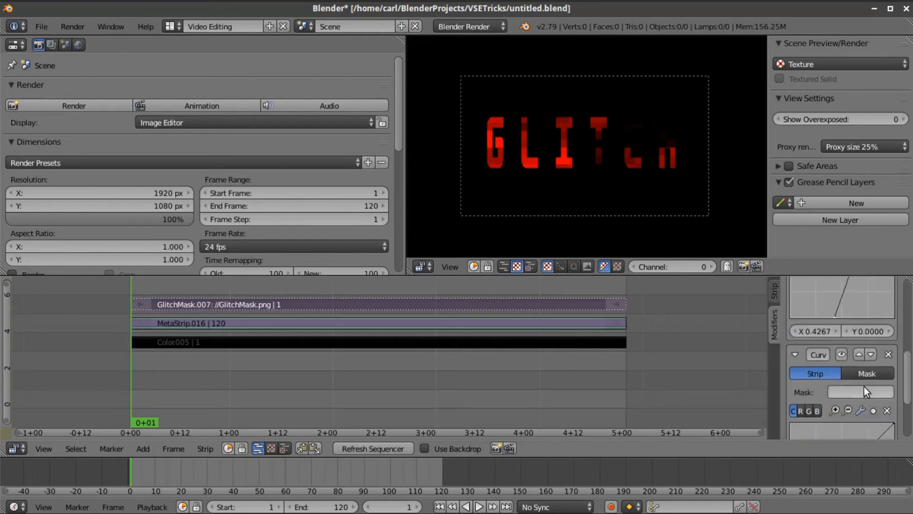
pyautogui.click(860, 354)
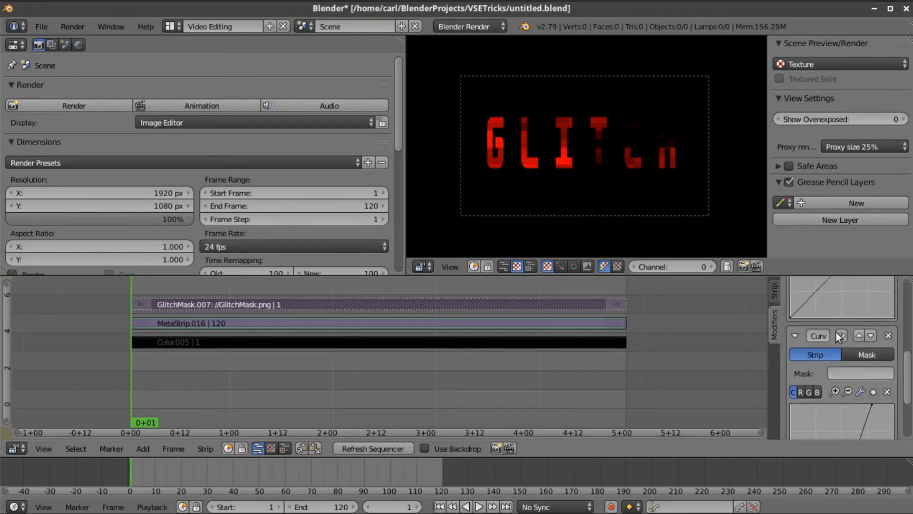
pyautogui.scroll(3, 814, 359)
pyautogui.moveTo(793, 367); pyautogui.dragTo(792, 265)
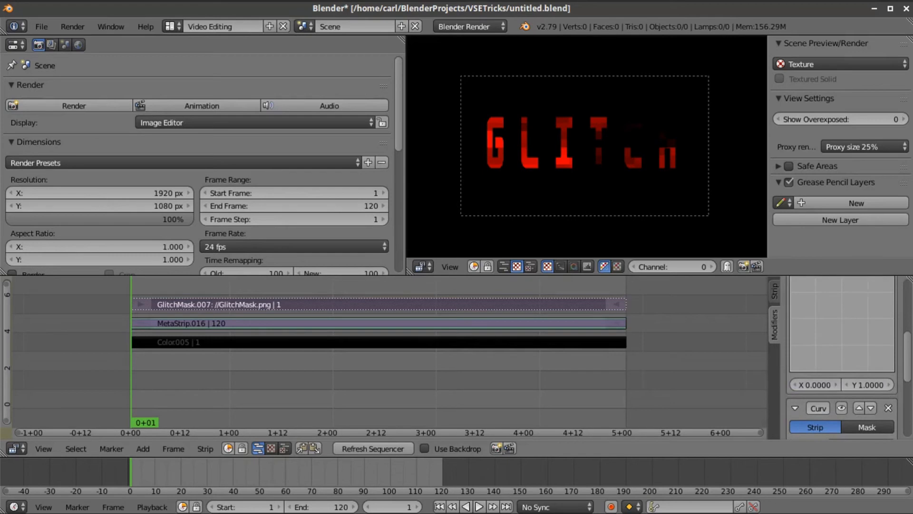
pyautogui.scroll(3, 838, 334)
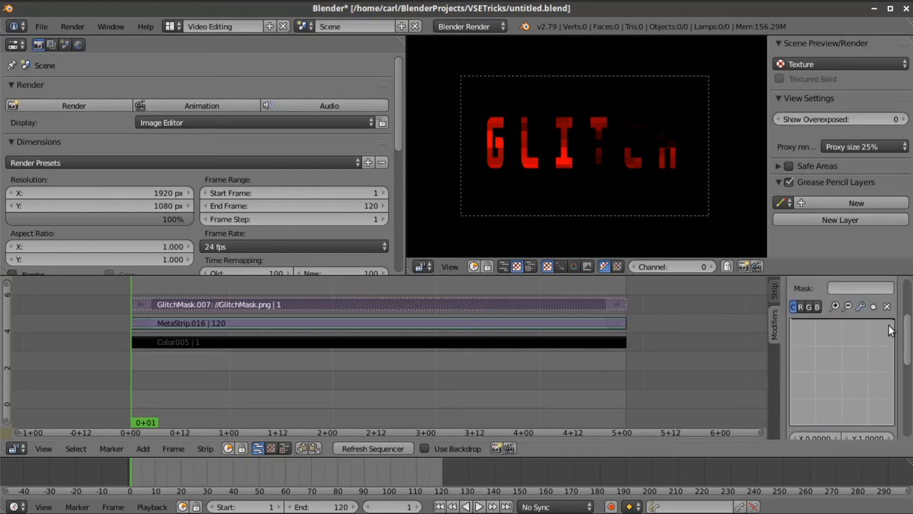
pyautogui.moveTo(889, 319); pyautogui.dragTo(895, 423)
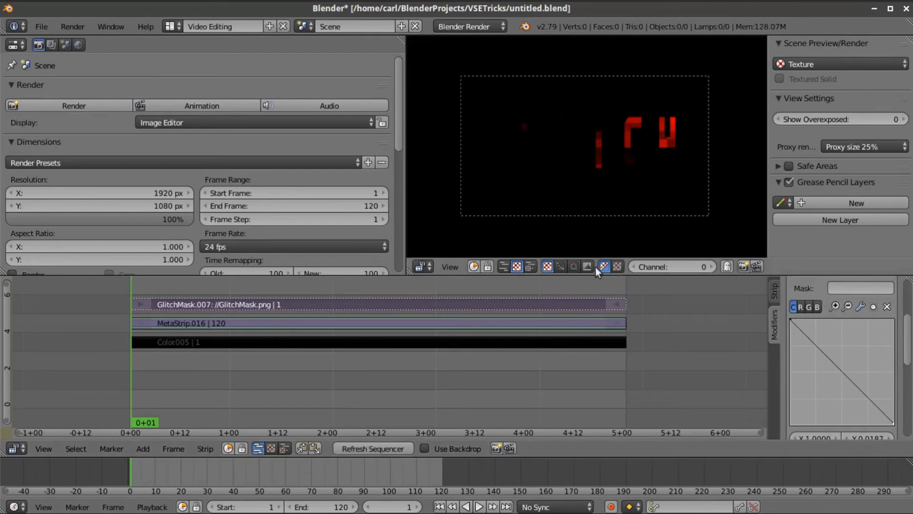
# - Retune the second curve's bottom and top points, top to X 0.5859, checking the preview
pyautogui.scroll(-7, 860, 381)
pyautogui.scroll(-2, 849, 422)
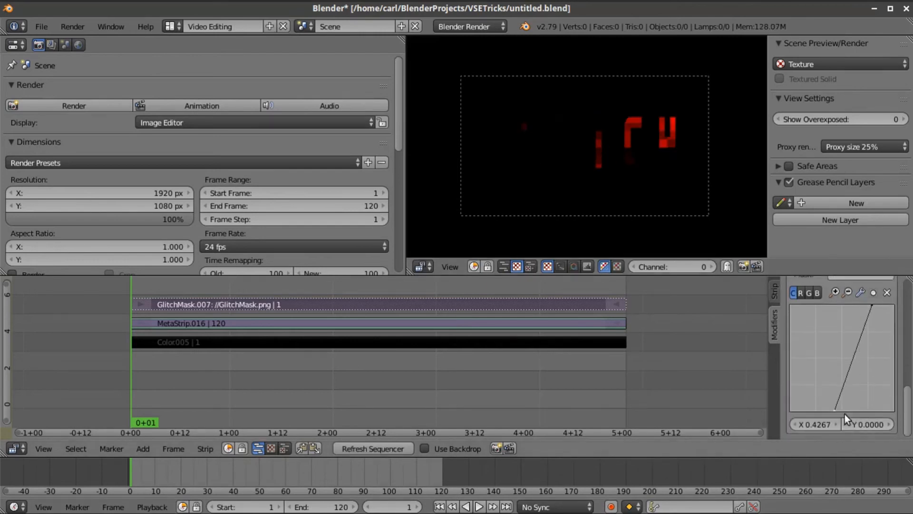
pyautogui.moveTo(836, 410); pyautogui.dragTo(808, 409)
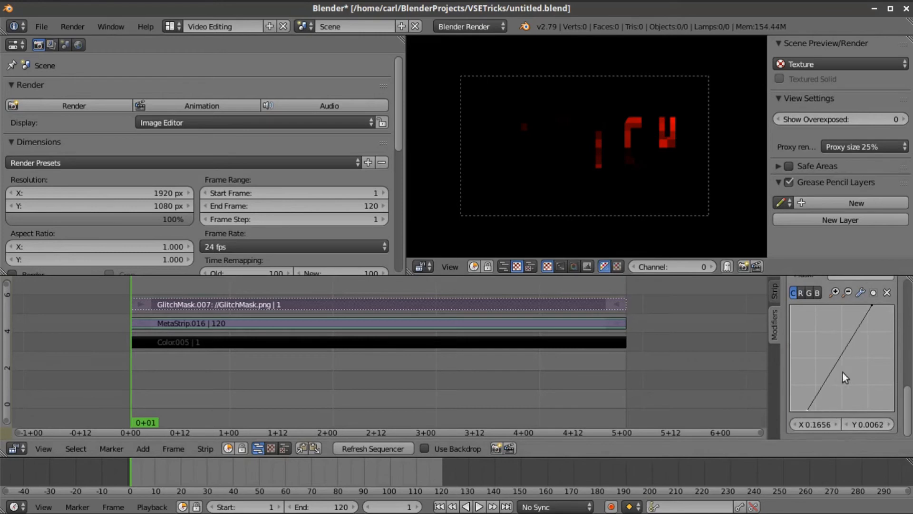
pyautogui.click(370, 448)
pyautogui.moveTo(863, 306); pyautogui.dragTo(831, 339)
pyautogui.moveTo(807, 410); pyautogui.dragTo(814, 409)
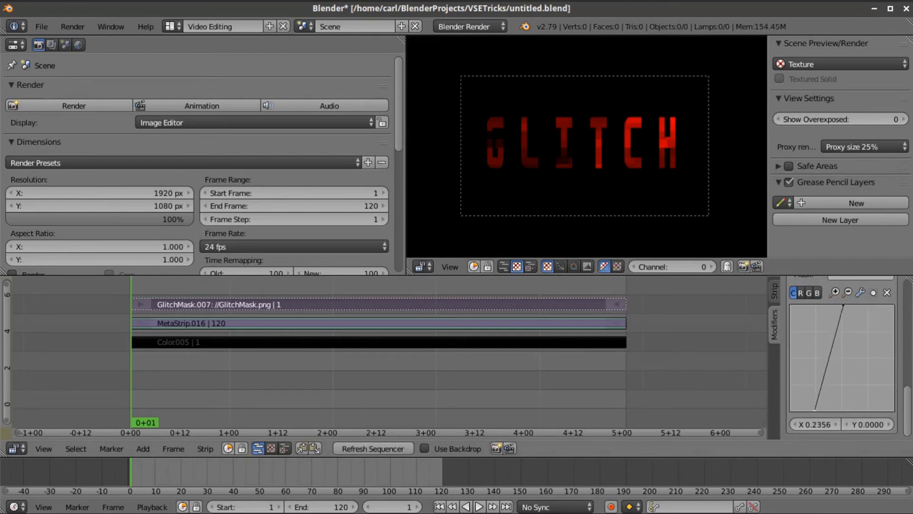
pyautogui.click(378, 448)
pyautogui.moveTo(815, 410); pyautogui.dragTo(821, 408)
pyautogui.moveTo(843, 306); pyautogui.dragTo(851, 305)
pyautogui.click(387, 449)
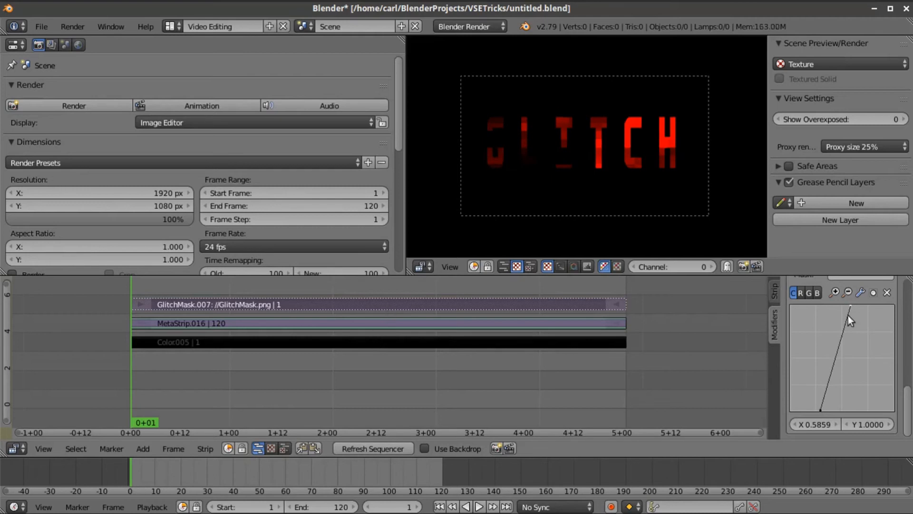
pyautogui.click(775, 291)
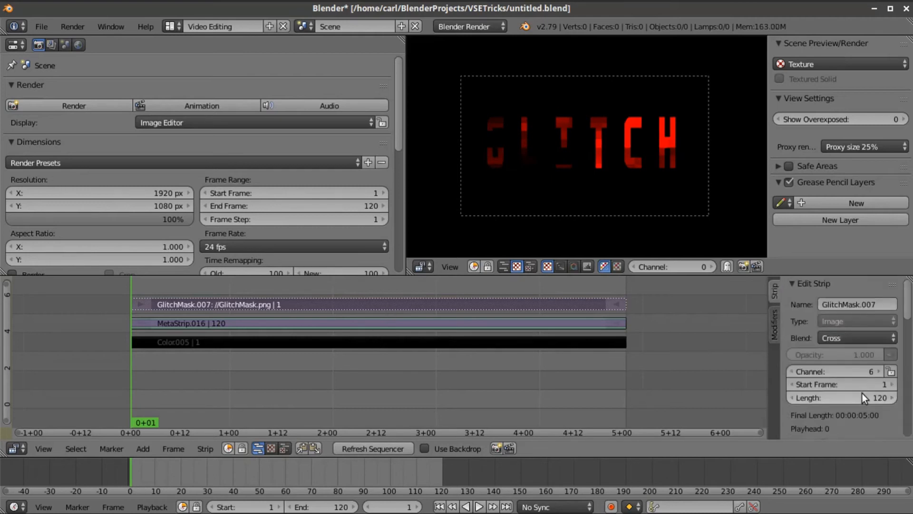
# - Turn on Y Flip for GlitchMask.007 in the Strip tab's Filter section
pyautogui.scroll(-4, 862, 393)
pyautogui.scroll(-3, 862, 398)
pyautogui.scroll(-7, 863, 395)
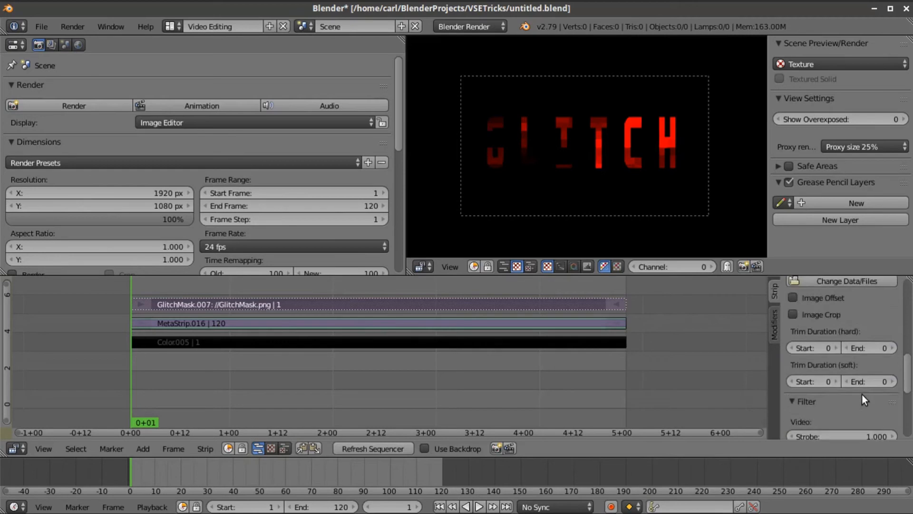
pyautogui.click(862, 399)
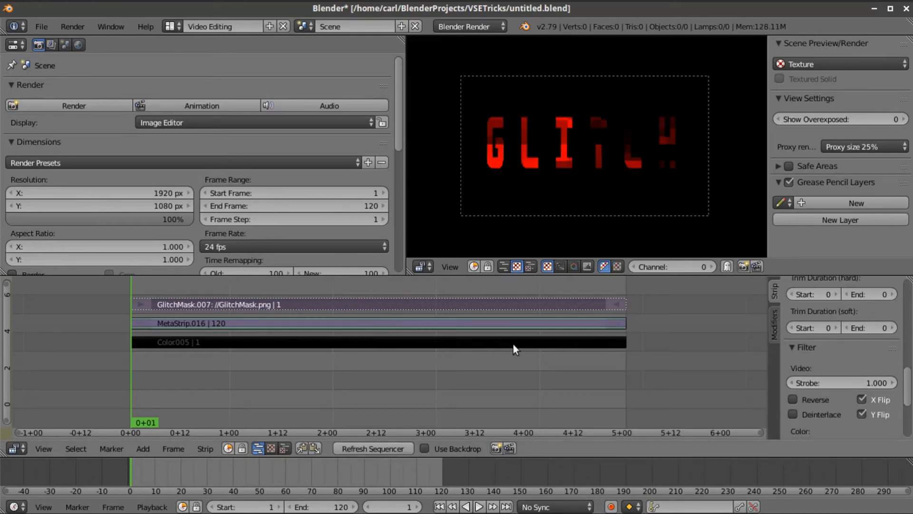
# - Check the strip's modifier and general settings, then refresh the sequencer preview
pyautogui.scroll(12, 862, 355)
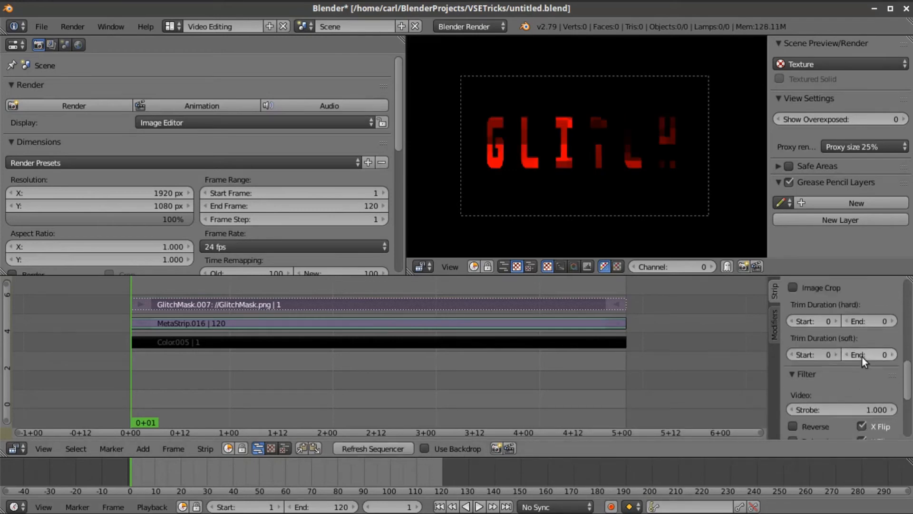
pyautogui.click(775, 323)
pyautogui.scroll(-3, 815, 352)
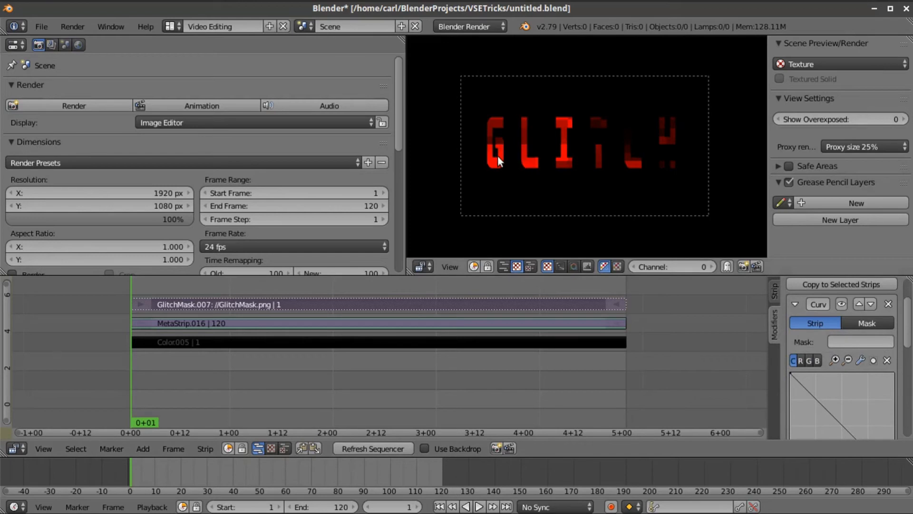
pyautogui.click(778, 287)
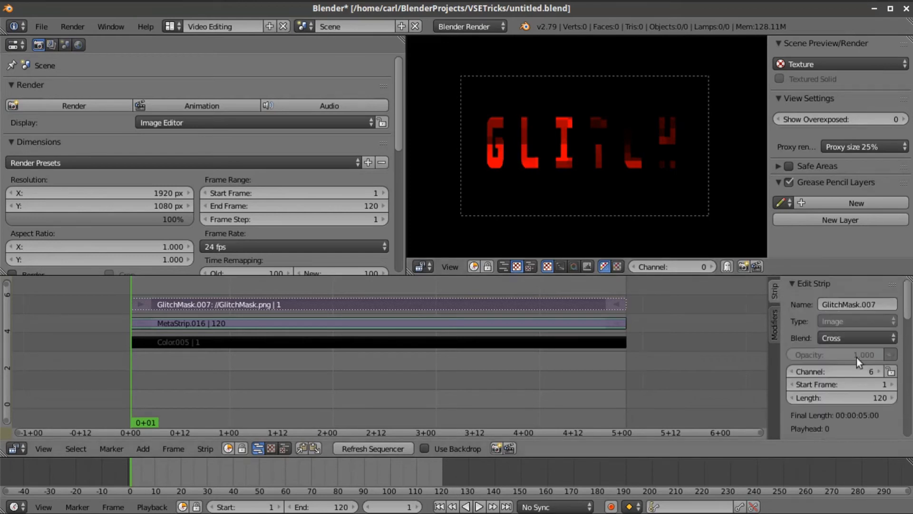
pyautogui.scroll(-10, 799, 364)
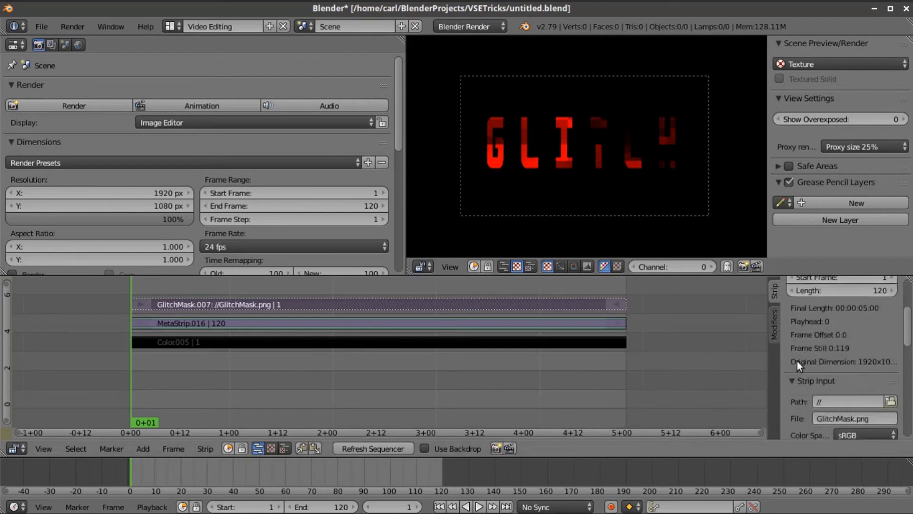
pyautogui.scroll(-2, 800, 364)
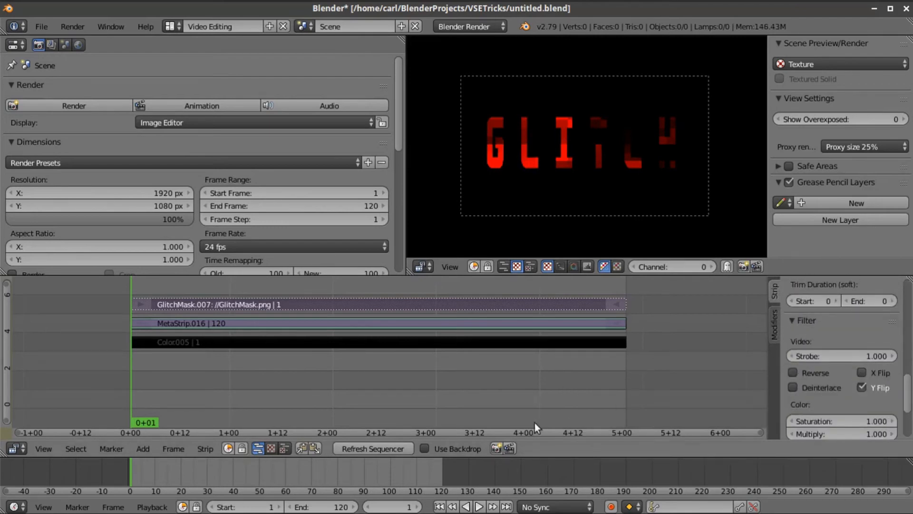
pyautogui.click(399, 448)
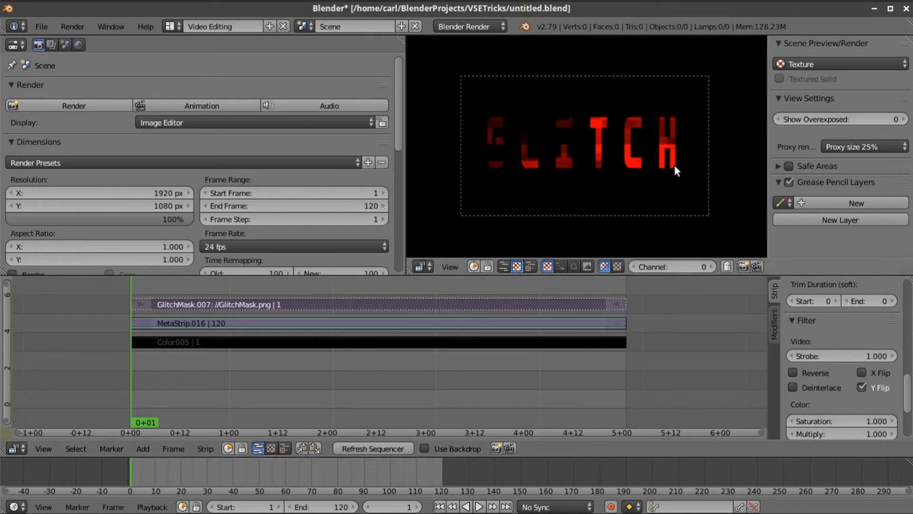
# - Select MetaStrip.016 and set its Image Offset X to 30
pyautogui.rightClick(385, 328)
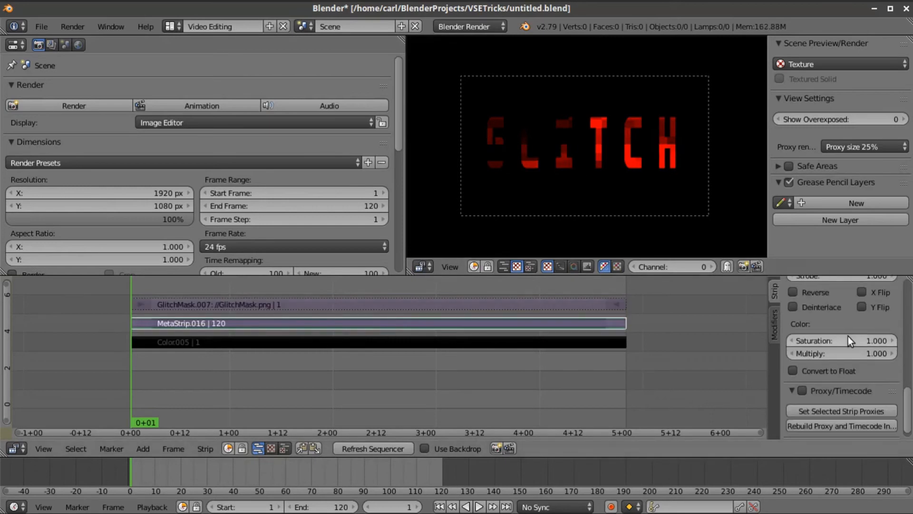
pyautogui.scroll(8, 849, 336)
pyautogui.scroll(2, 848, 336)
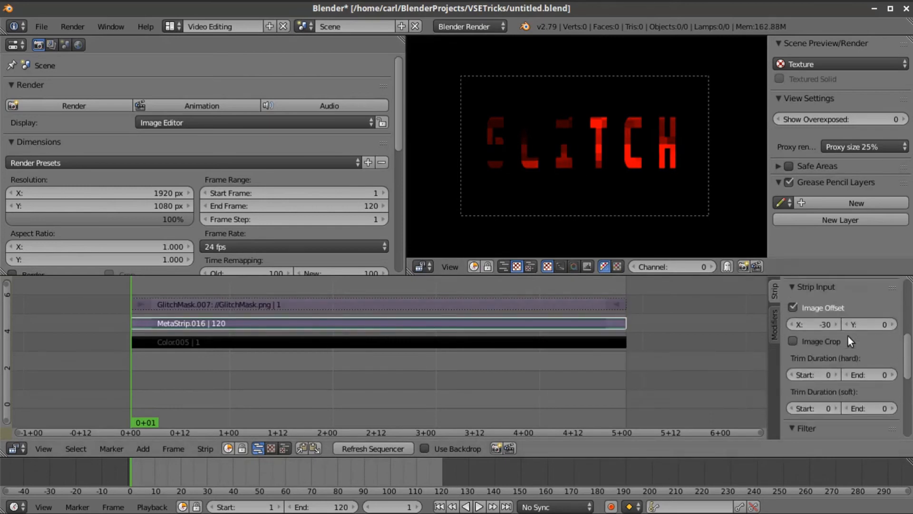
pyautogui.click(809, 324)
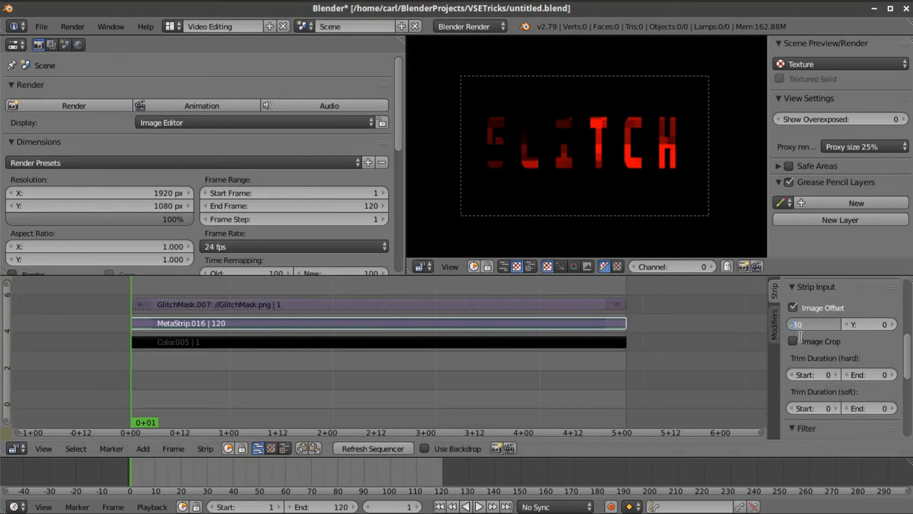
pyautogui.write('30')
pyautogui.press('Return')
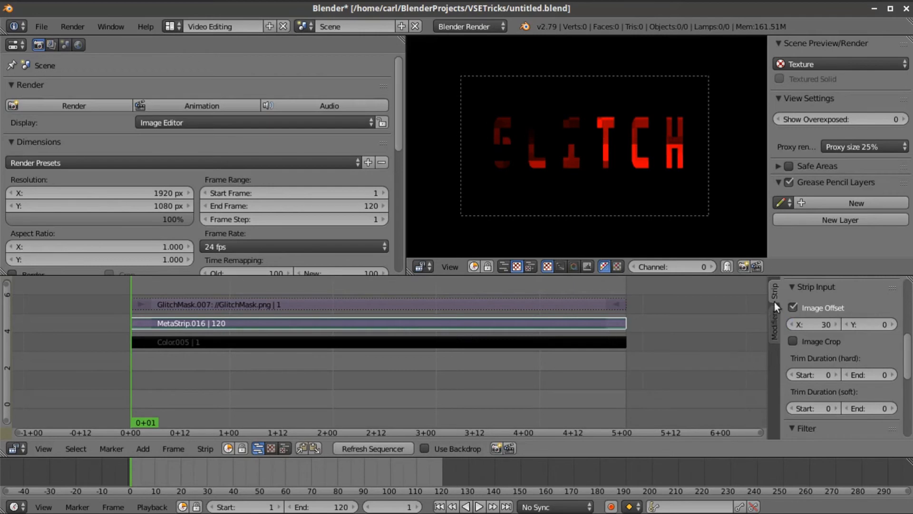
# - Add a Curves modifier to MetaStrip.016
pyautogui.scroll(5, 792, 321)
pyautogui.click(775, 325)
pyautogui.click(808, 338)
pyautogui.click(829, 365)
# - Flatten the combined curve to zero and raise the B curve back to 1.0, keeping only blue
pyautogui.scroll(-5, 834, 366)
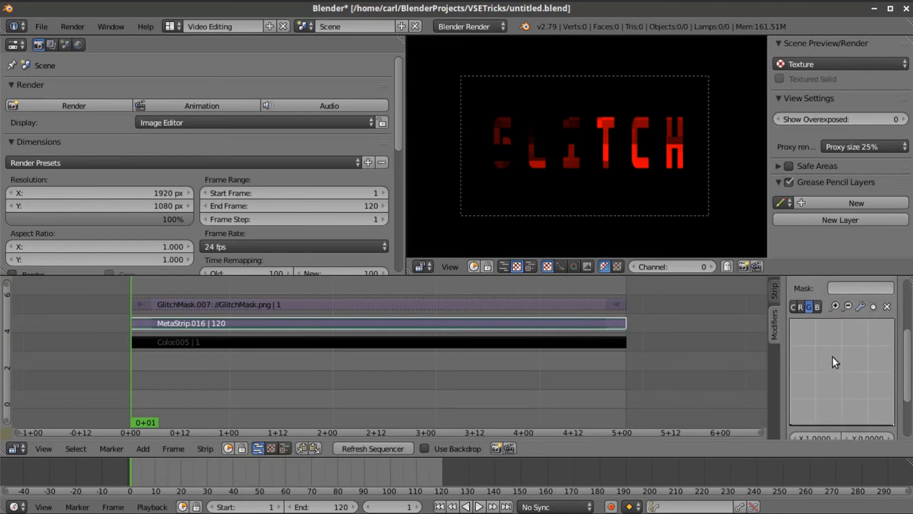
pyautogui.moveTo(891, 351); pyautogui.dragTo(895, 440)
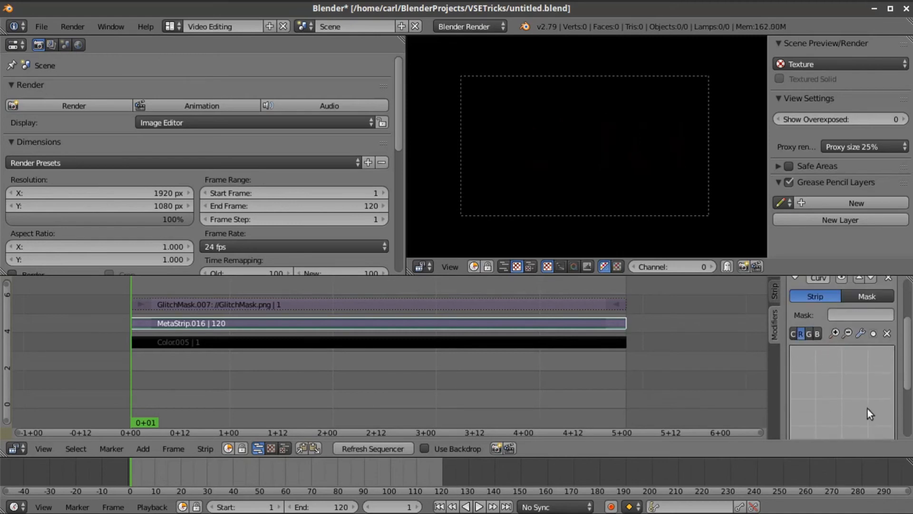
pyautogui.scroll(-4, 871, 404)
pyautogui.moveTo(890, 369); pyautogui.dragTo(889, 373)
pyautogui.scroll(-5, 878, 355)
pyautogui.scroll(5, 832, 366)
pyautogui.moveTo(892, 370); pyautogui.dragTo(894, 265)
pyautogui.scroll(3, 861, 310)
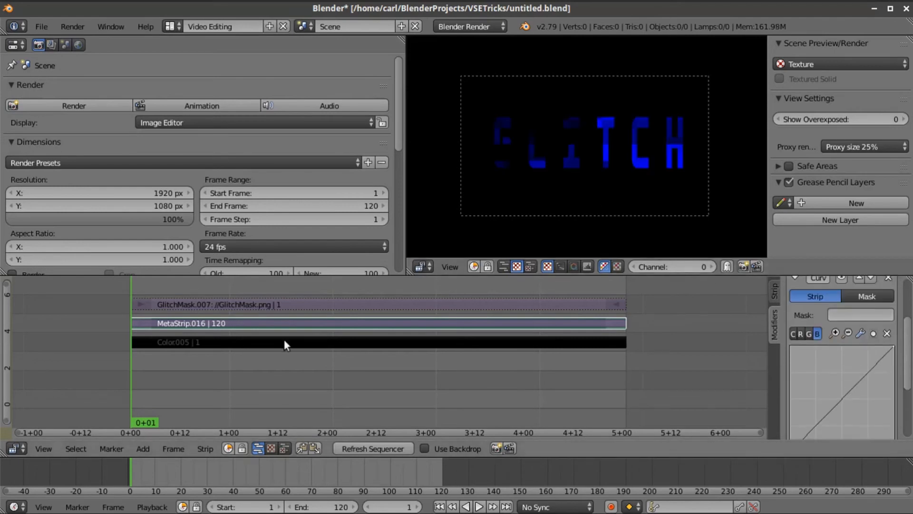
# - Step into the meta strip to check Text.009, then Tab back out to the top-level sequence
pyautogui.press('Tab')
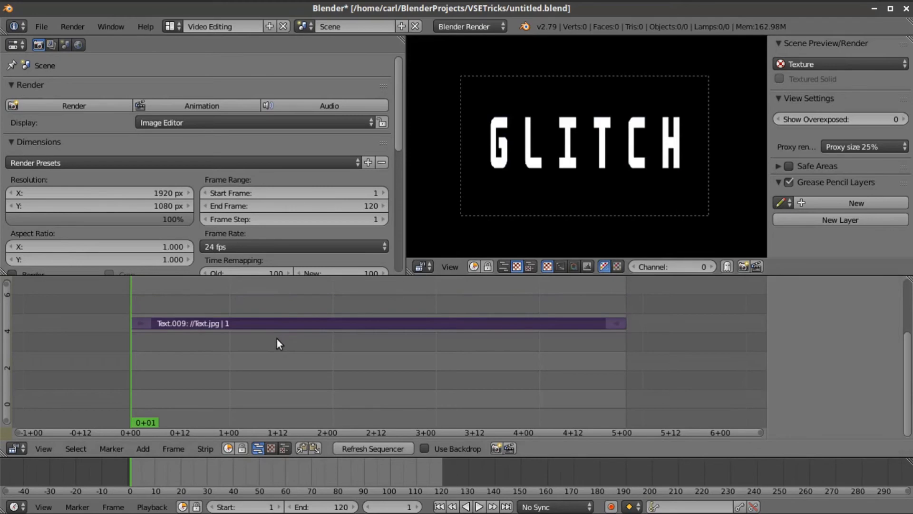
pyautogui.scroll(-4, 296, 314)
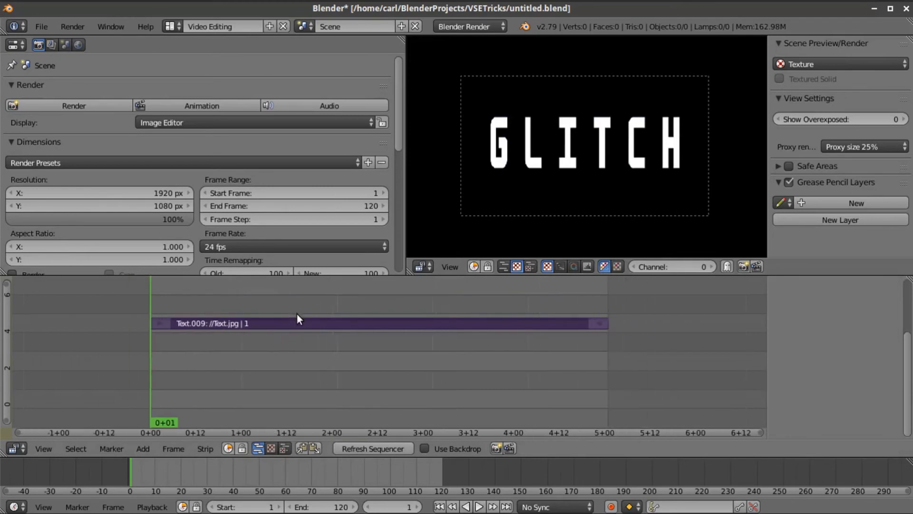
pyautogui.moveTo(314, 328)
pyautogui.mouseDown(button='middle')
pyautogui.moveTo(326, 277)
pyautogui.moveTo(322, 341)
pyautogui.mouseUp(button='middle')
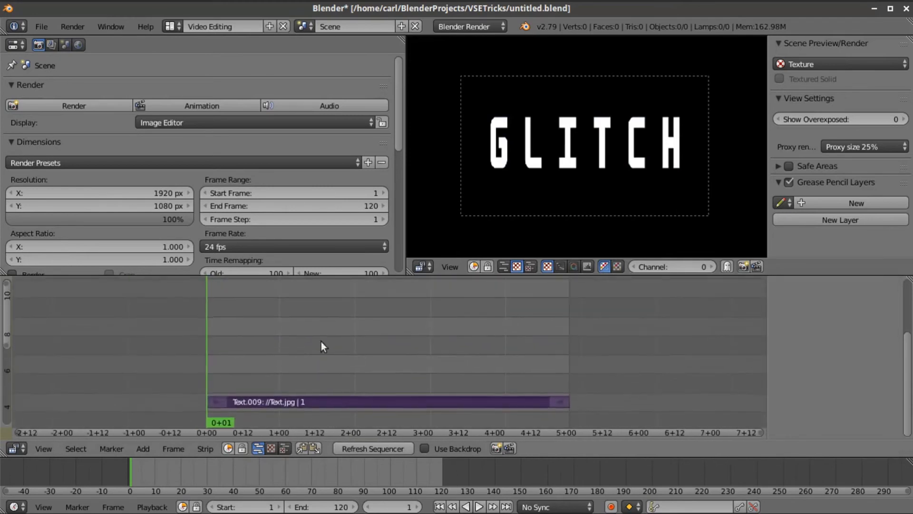
pyautogui.rightClick(326, 398)
pyautogui.press('Tab')
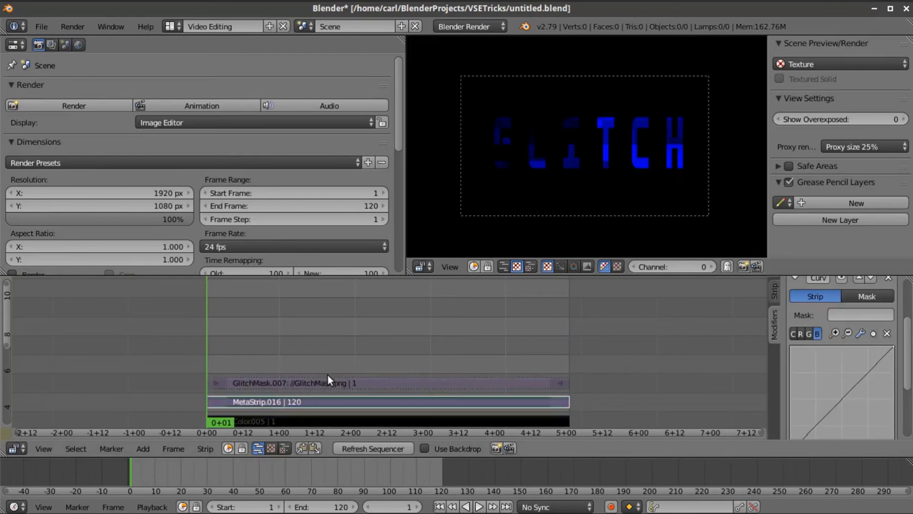
pyautogui.scroll(-2, 328, 362)
pyautogui.press('Tab')
pyautogui.scroll(-3, 330, 345)
pyautogui.moveTo(349, 361); pyautogui.dragTo(338, 403, button='middle')
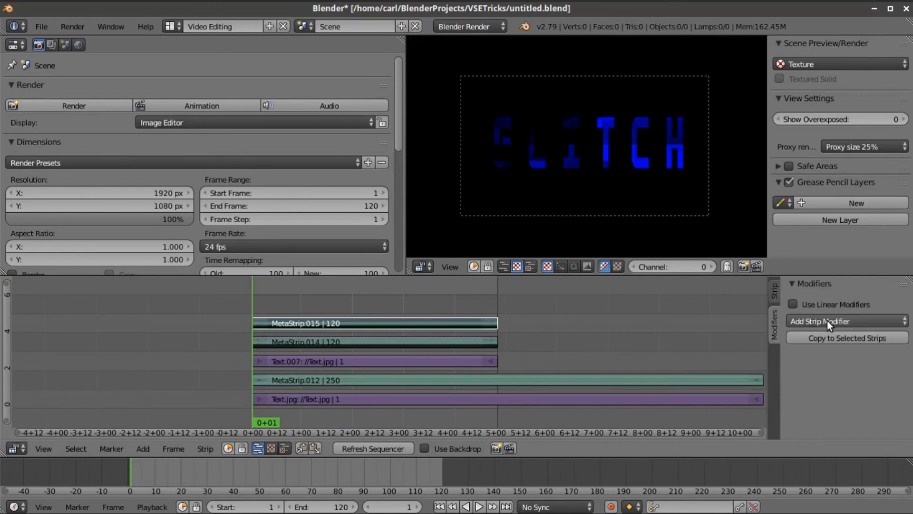
# - Set MetaStrip.015's Blend to Add and select the Text.007 text strip
pyautogui.click(826, 321)
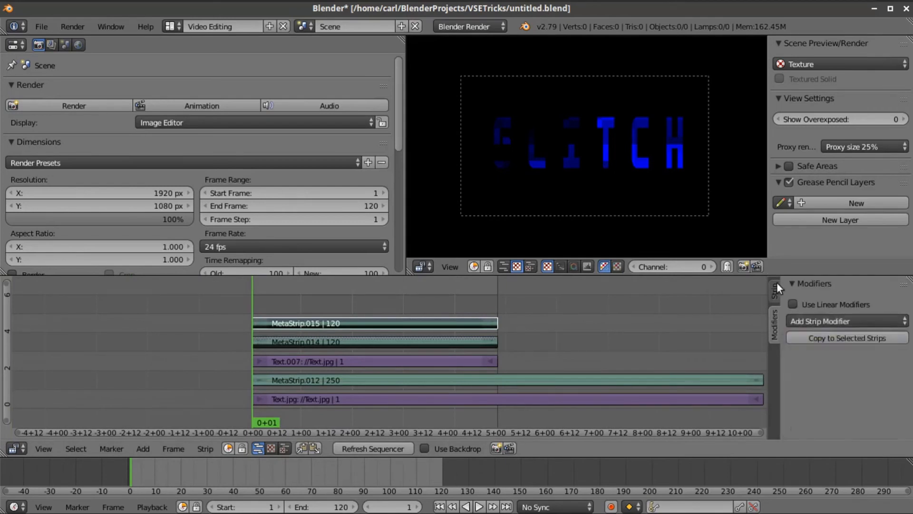
pyautogui.click(777, 285)
pyautogui.click(841, 335)
pyautogui.click(841, 294)
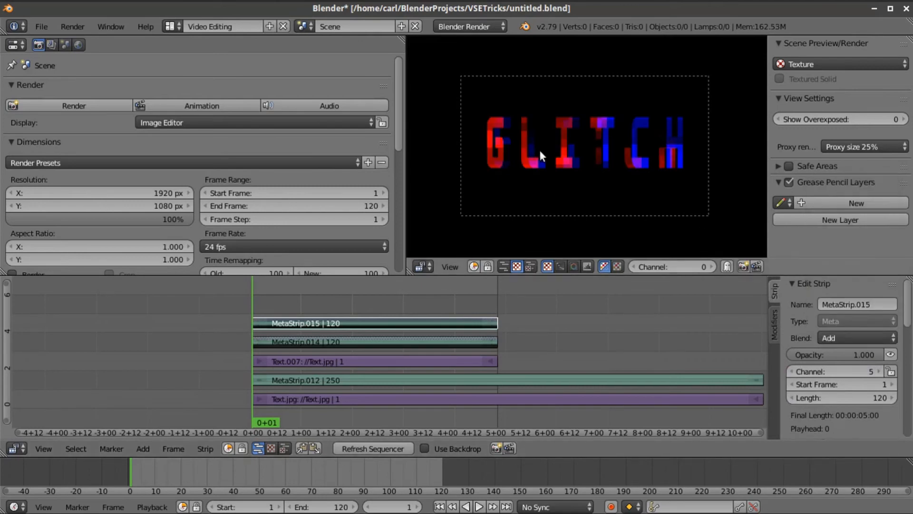
pyautogui.scroll(1, 589, 201)
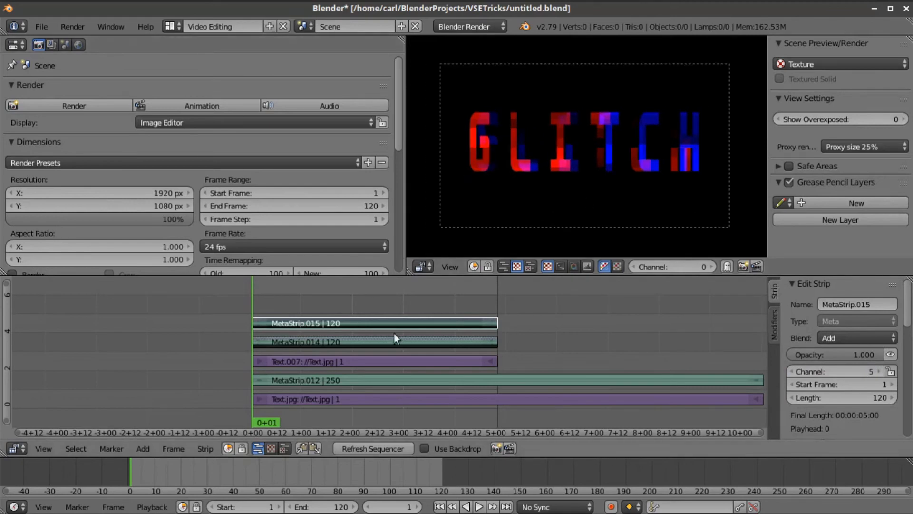
pyautogui.click(383, 361)
# - Duplicate Text.007 onto channel 6 and give the copy a Curves modifier
pyautogui.hotkey('shift', 'd')
pyautogui.click(384, 347)
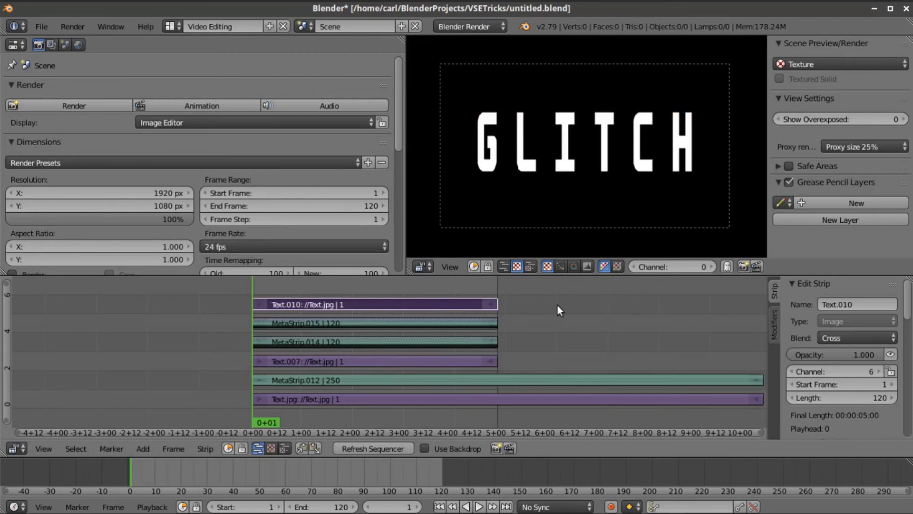
pyautogui.click(777, 318)
pyautogui.click(825, 322)
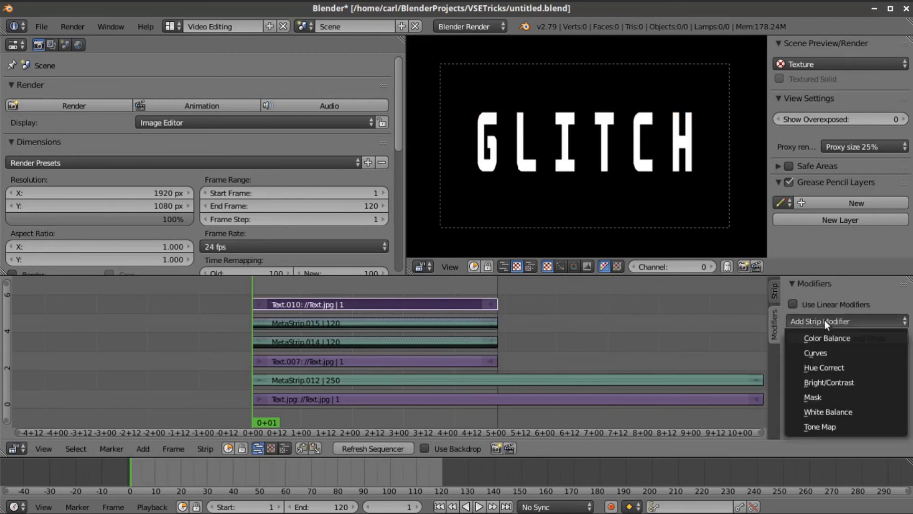
pyautogui.click(835, 353)
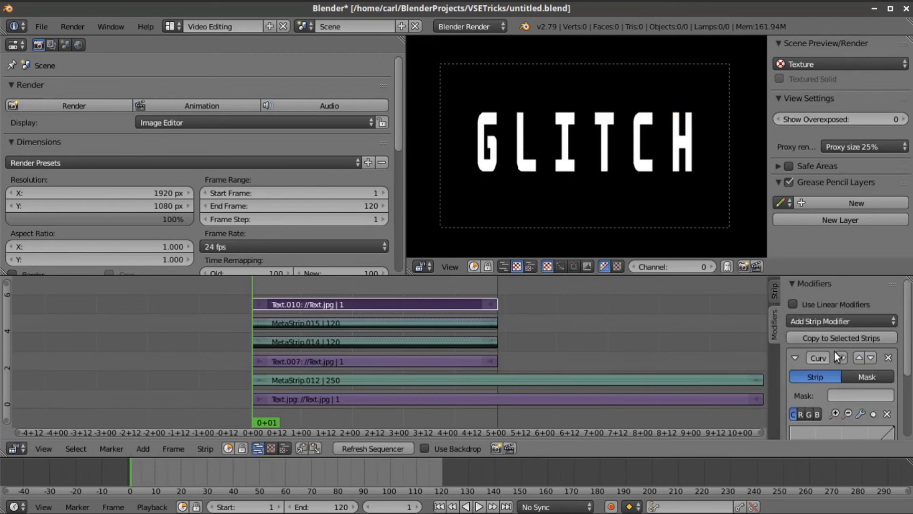
# - Pull the copy's blue curve down to zero and switch to the red channel curve
pyautogui.scroll(-5, 827, 339)
pyautogui.click(817, 312)
pyautogui.moveTo(894, 325); pyautogui.dragTo(897, 431)
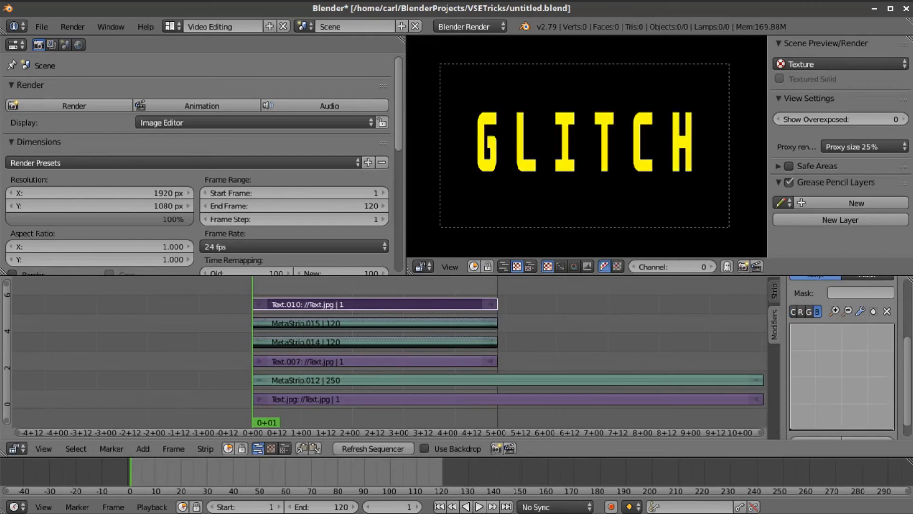
pyautogui.click(801, 311)
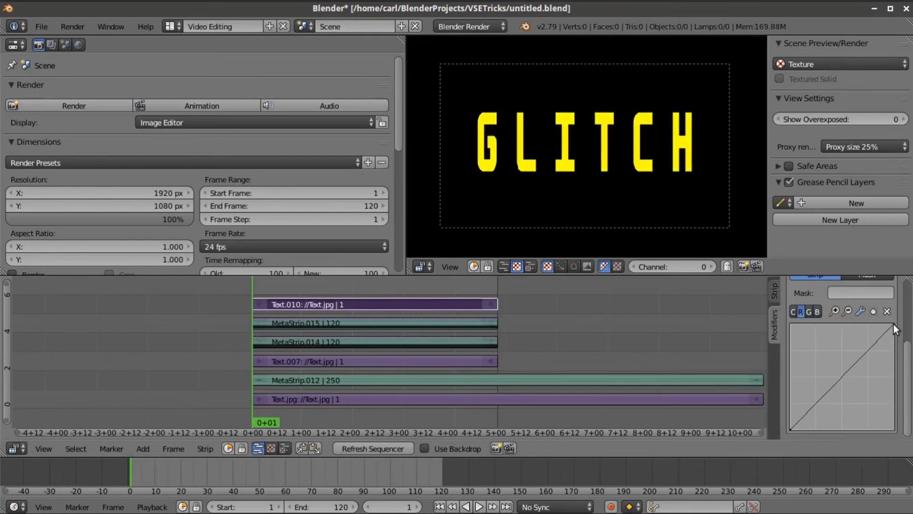
pyautogui.scroll(5, 859, 377)
pyautogui.click(777, 293)
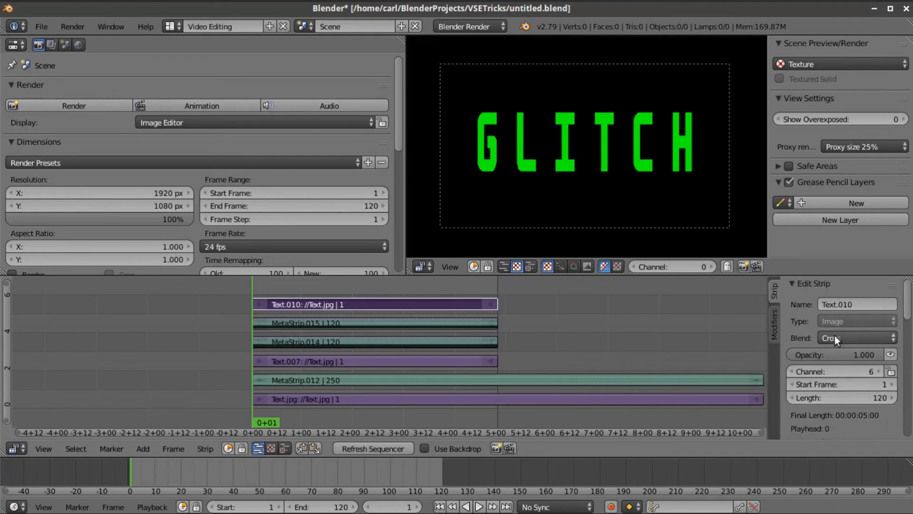
# - Set Text.010's Blend to Add and its Opacity to 0.5
pyautogui.click(838, 338)
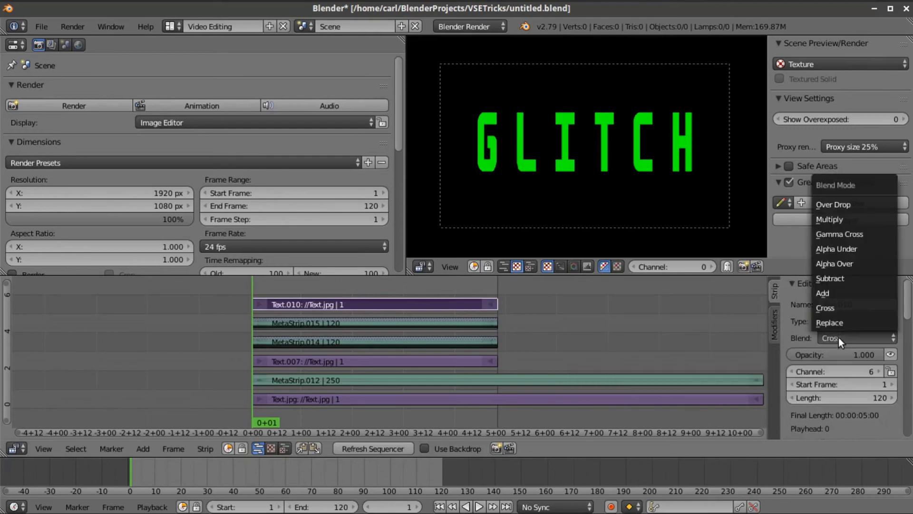
pyautogui.click(836, 291)
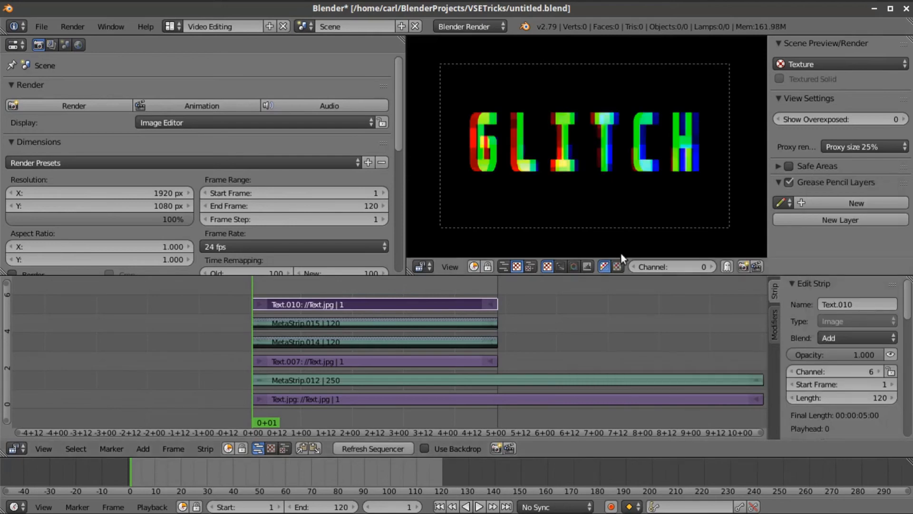
pyautogui.click(838, 355)
pyautogui.write('0.')
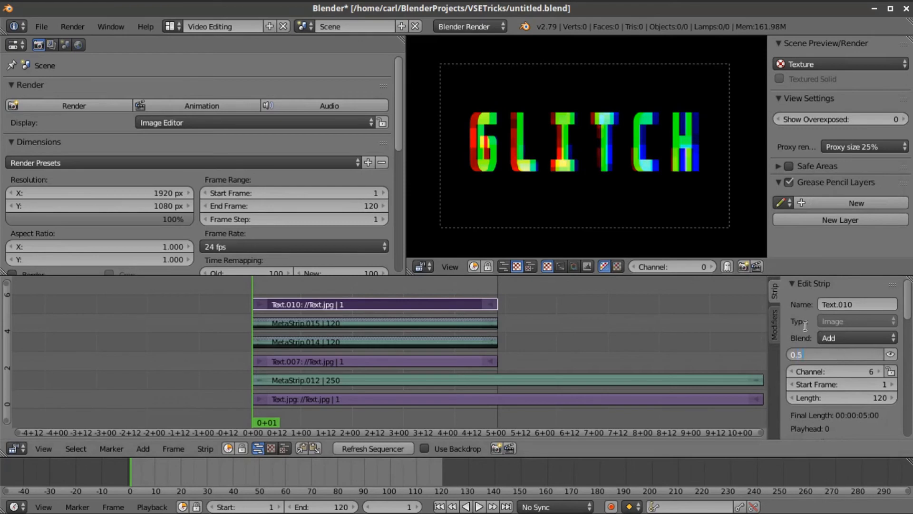
pyautogui.write('5')
pyautogui.press('Return')
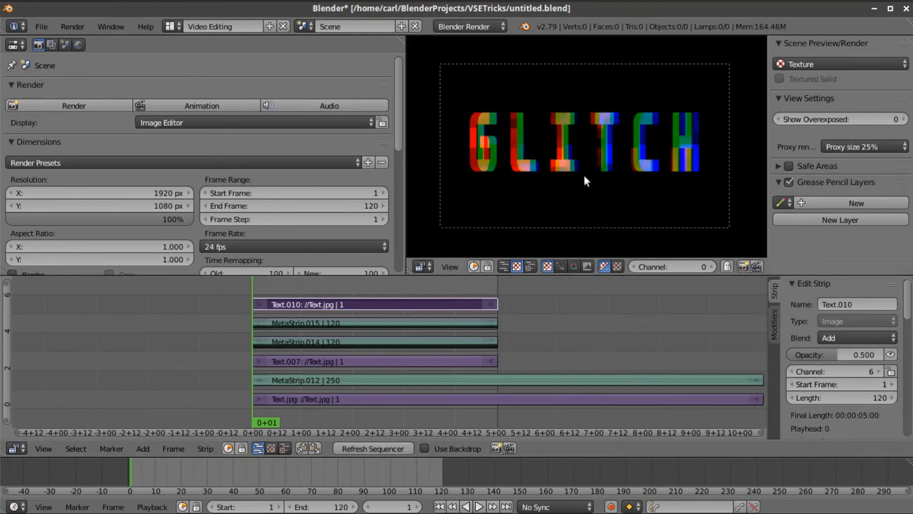
pyautogui.scroll(1, 584, 176)
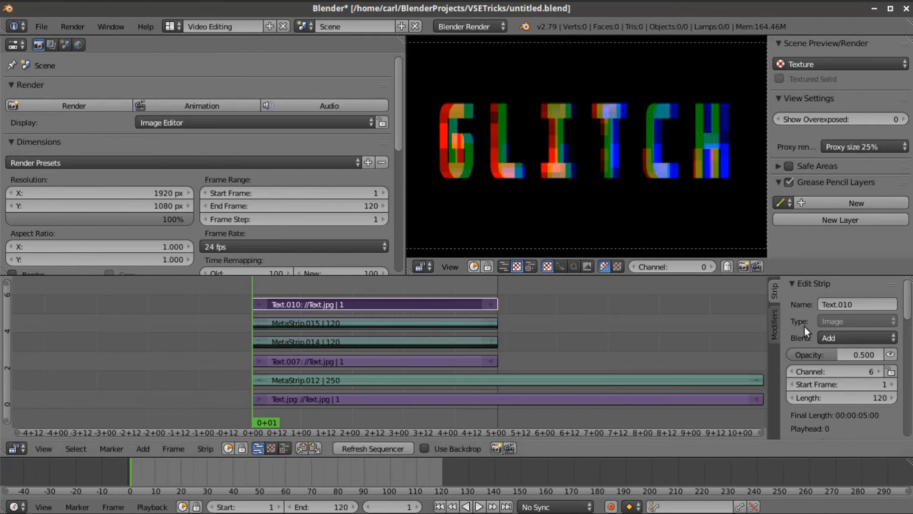
# - Turn on X Flip for the green Text.010 copy
pyautogui.scroll(-6, 792, 333)
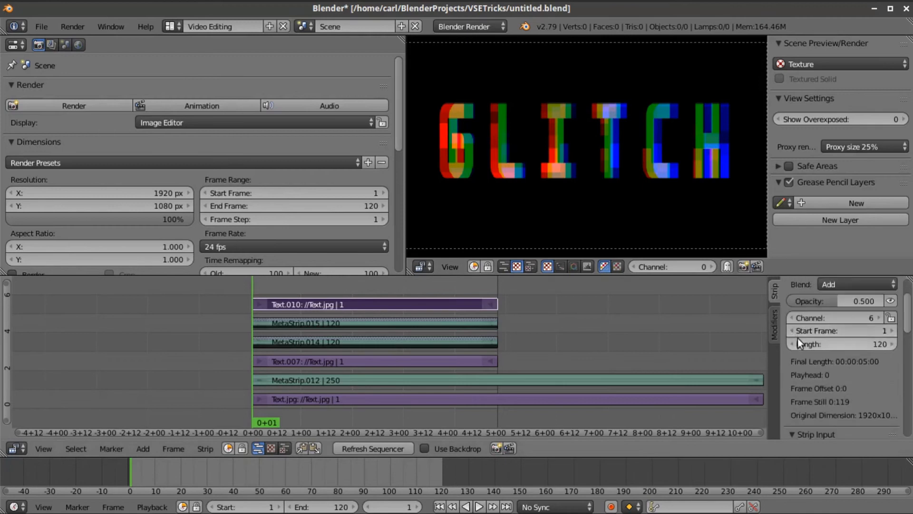
pyautogui.scroll(-6, 830, 381)
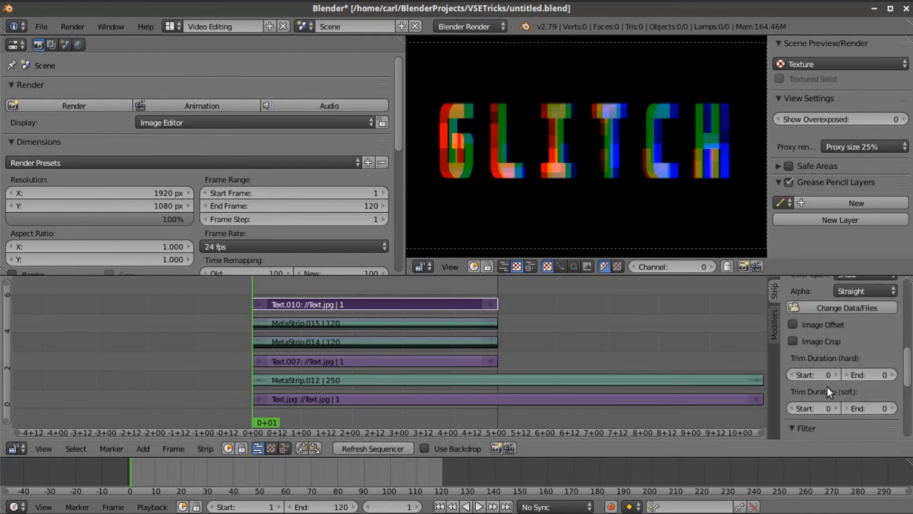
pyautogui.click(862, 398)
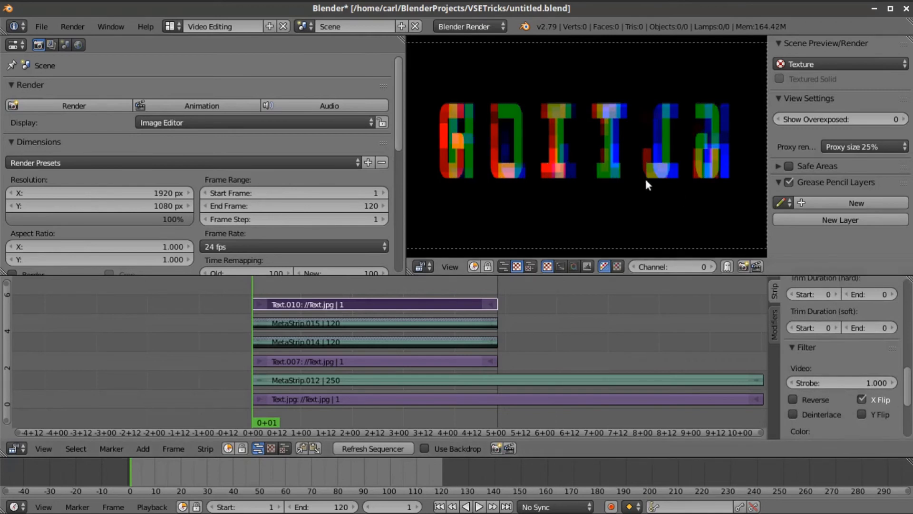
pyautogui.scroll(-1, 601, 126)
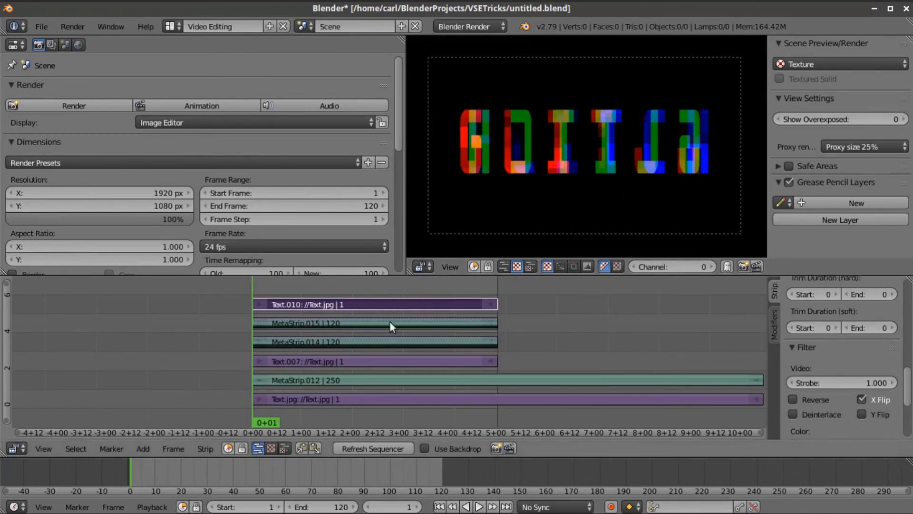
# - Group Text.010 and both meta strips into MetaStrip.017 and move it to channel 4
pyautogui.press('b')
pyautogui.moveTo(227, 285); pyautogui.dragTo(301, 346)
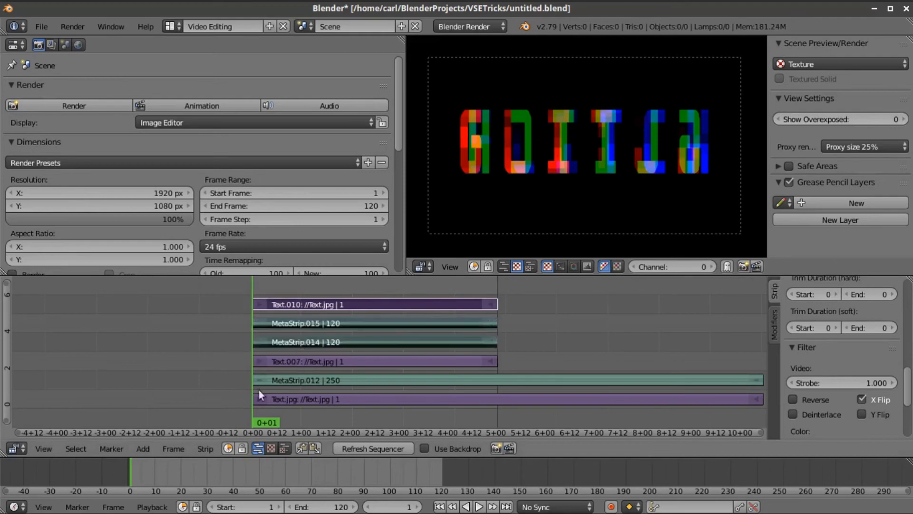
pyautogui.click(204, 446)
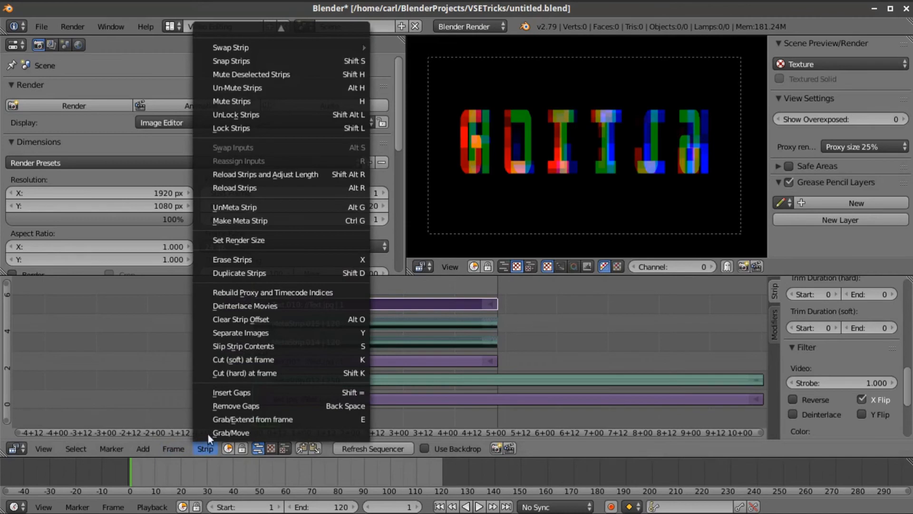
pyautogui.click(238, 220)
pyautogui.press('g')
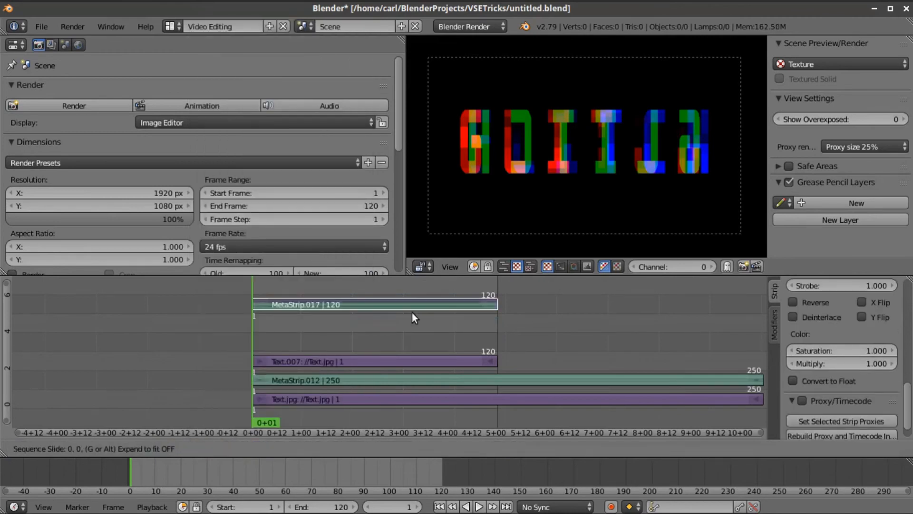
pyautogui.click(416, 348)
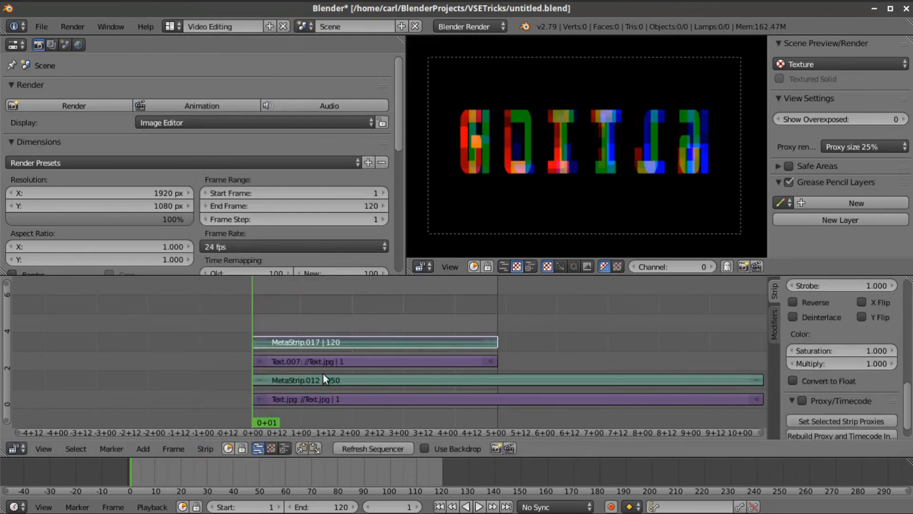
# - Add GlitchMask.png to the sequence as an image strip
pyautogui.click(144, 449)
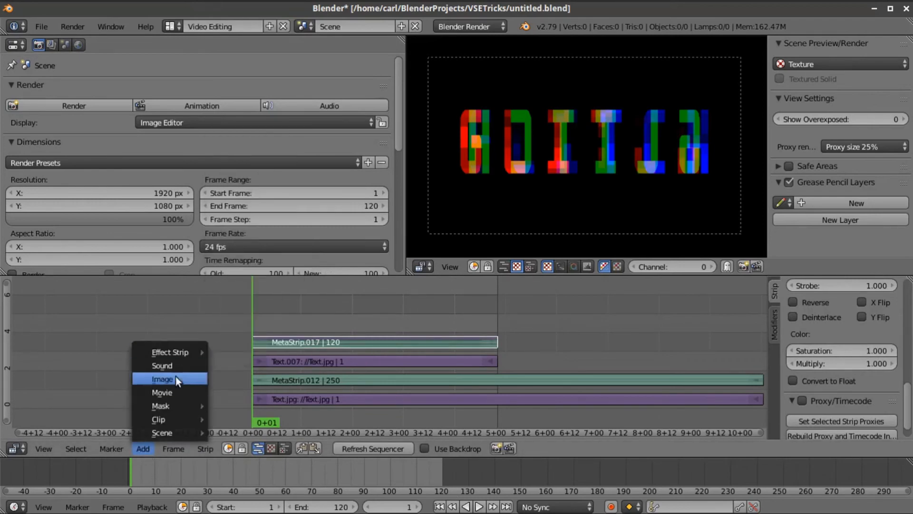
pyautogui.click(180, 379)
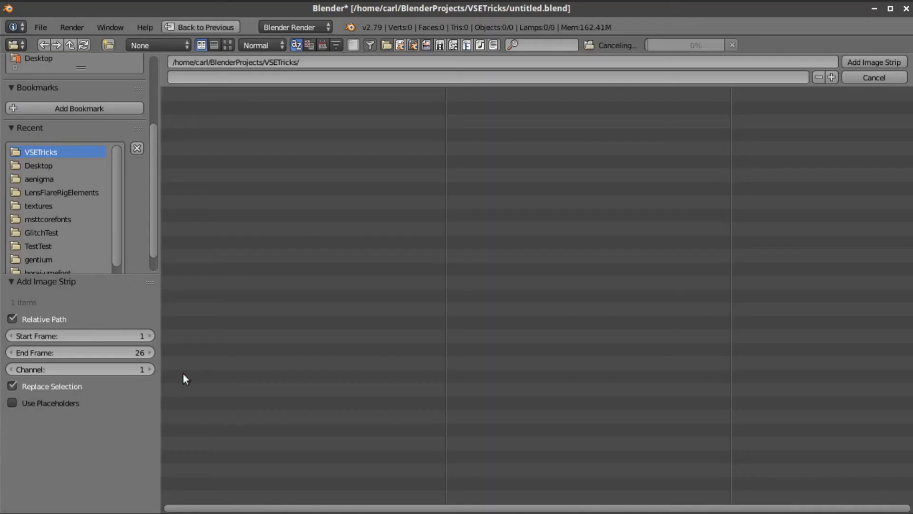
pyautogui.click(207, 105)
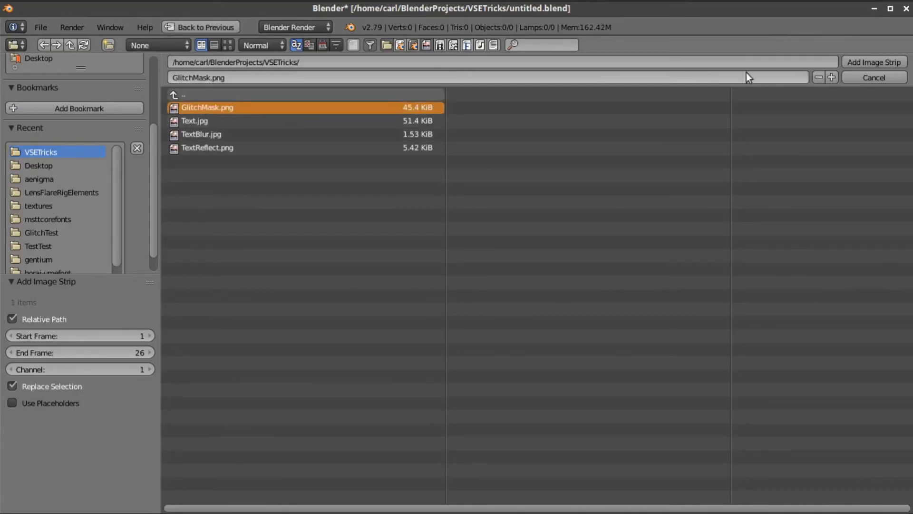
pyautogui.click(876, 62)
# - Extend the GlitchMask strip to frame 120 and duplicate it onto channel 6
pyautogui.moveTo(304, 324); pyautogui.dragTo(496, 319, button='right')
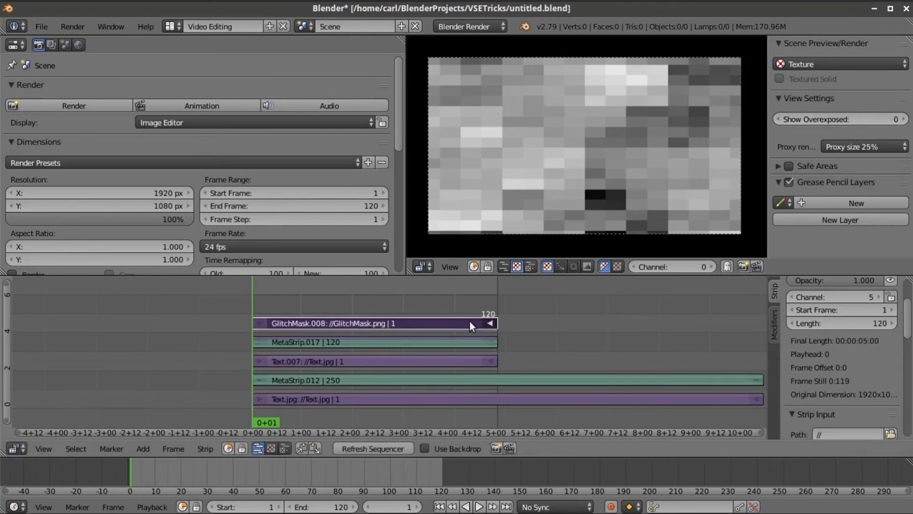
pyautogui.hotkey('shift', 'd')
pyautogui.click(461, 317)
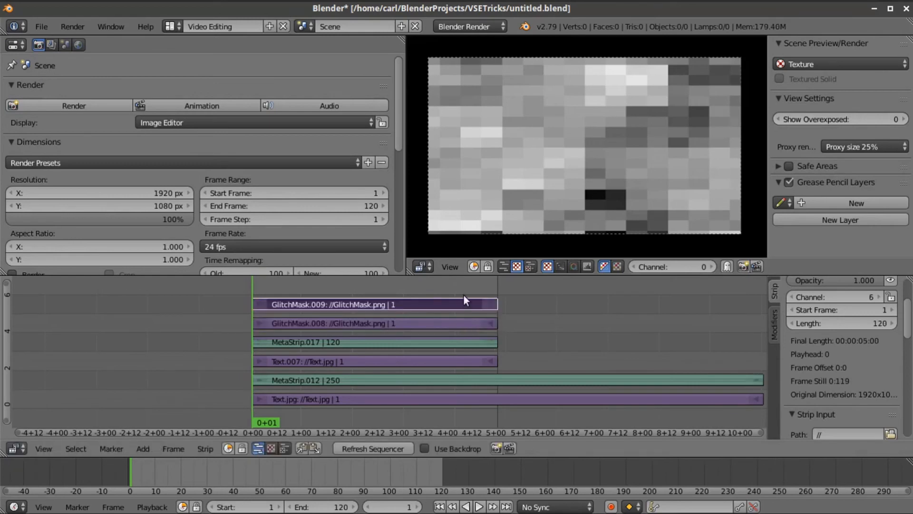
pyautogui.scroll(-12, 815, 352)
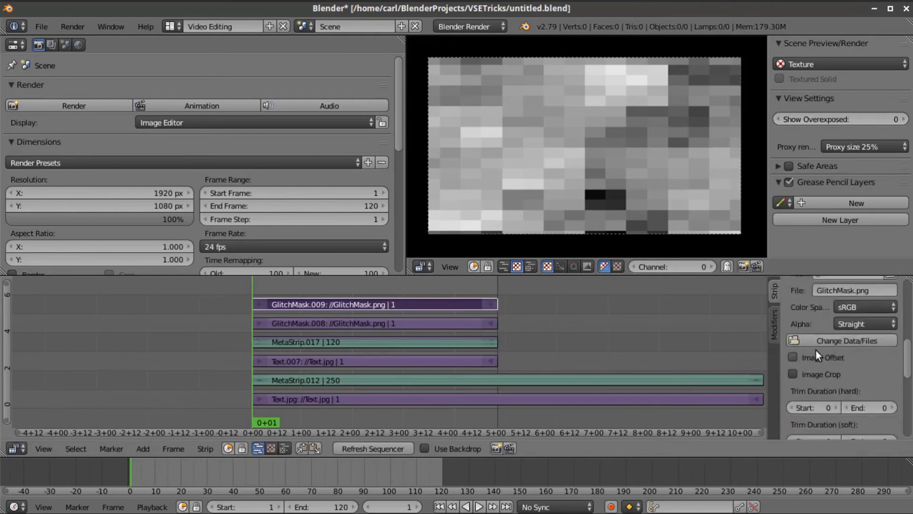
# - Enable both X Flip and Y Flip on GlitchMask.009
pyautogui.click(862, 378)
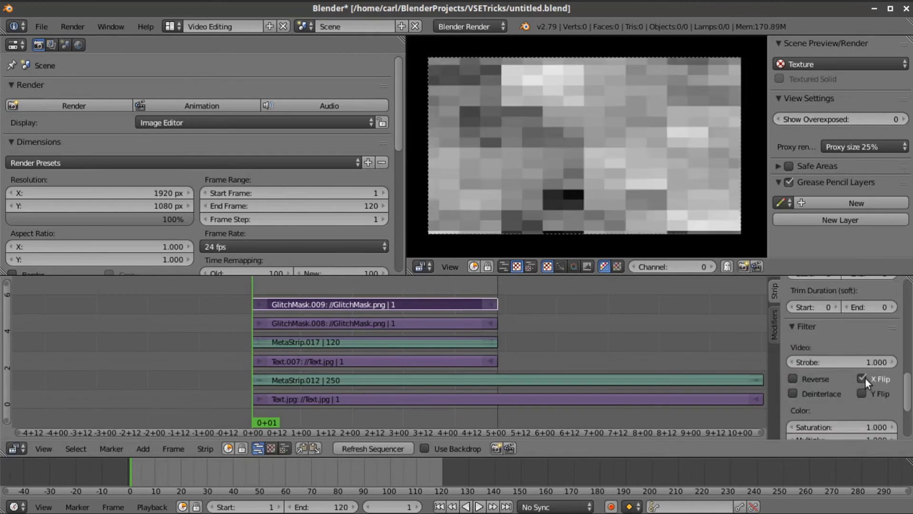
pyautogui.click(862, 394)
pyautogui.scroll(7, 840, 394)
pyautogui.scroll(5, 840, 393)
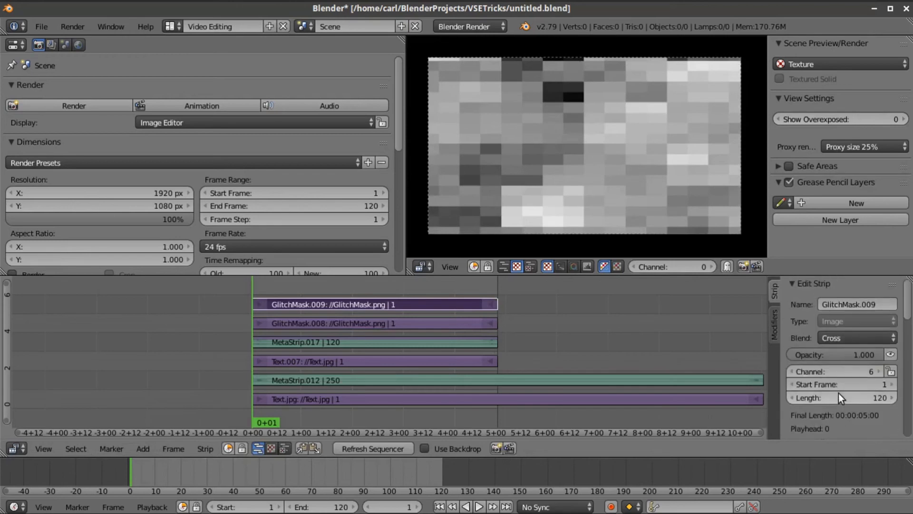
# - Add a Curves modifier to GlitchMask.009 and invert its curve
pyautogui.click(777, 325)
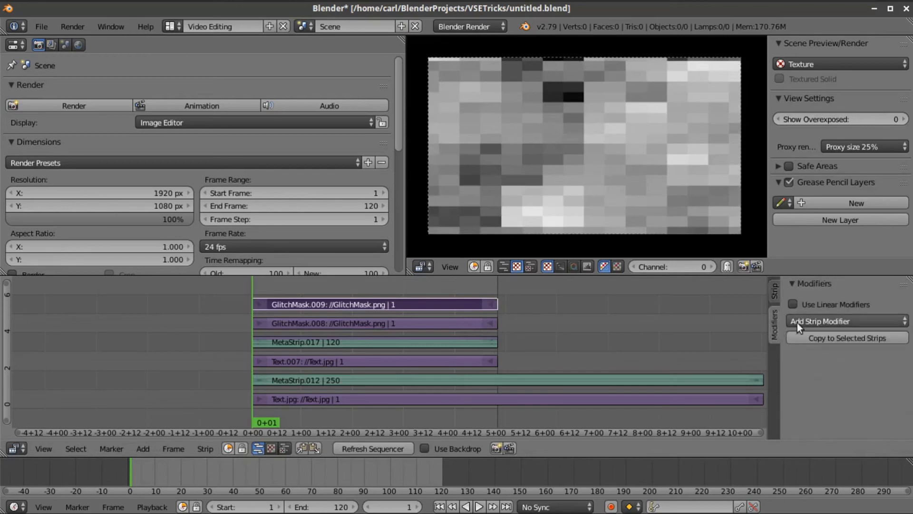
pyautogui.click(817, 322)
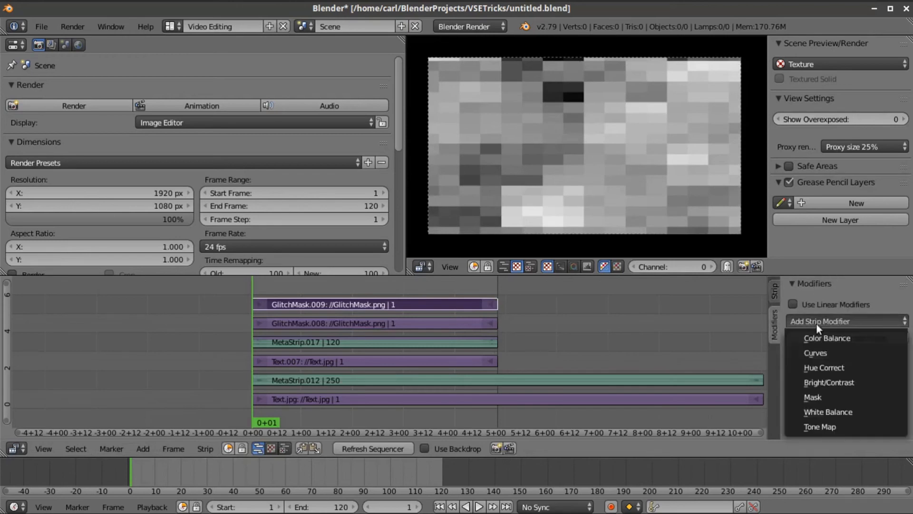
pyautogui.click(824, 356)
pyautogui.scroll(-4, 840, 358)
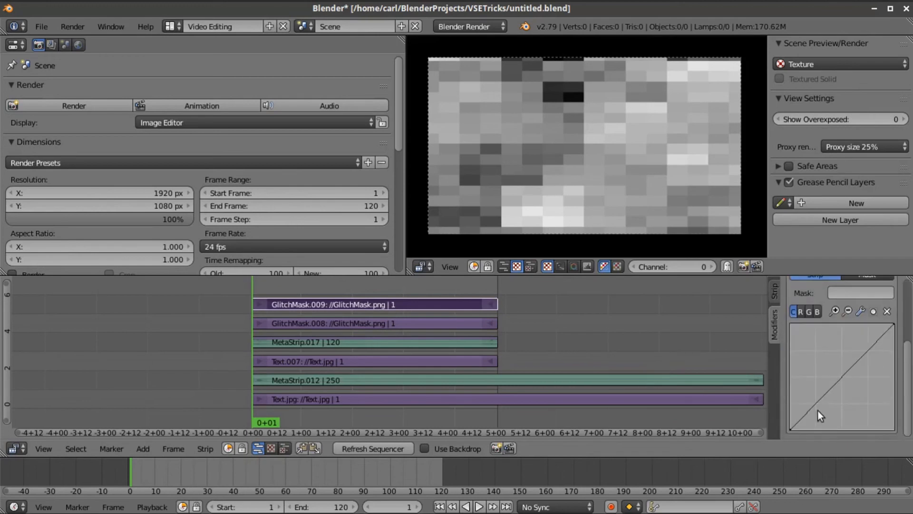
pyautogui.moveTo(793, 423); pyautogui.dragTo(791, 325)
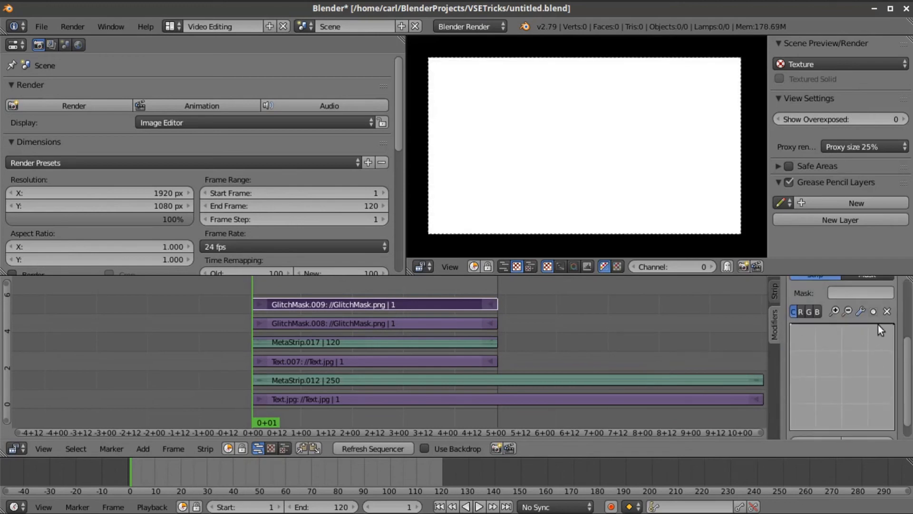
pyautogui.moveTo(894, 331); pyautogui.dragTo(896, 433)
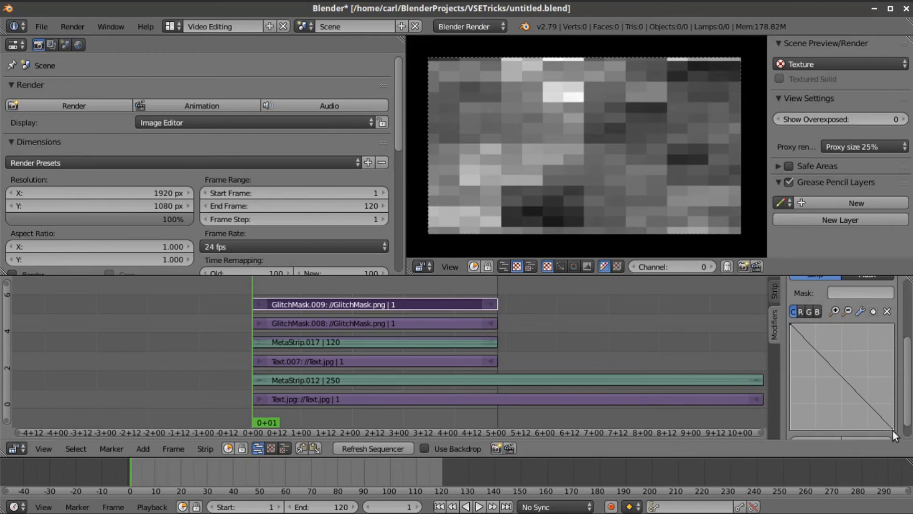
pyautogui.click(776, 289)
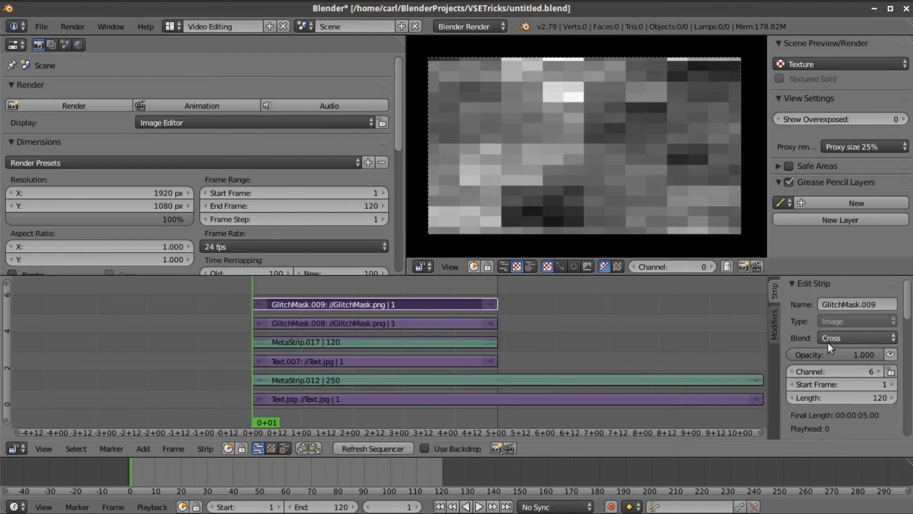
# - Set GlitchMask.009's Opacity to 0.5
pyautogui.click(818, 353)
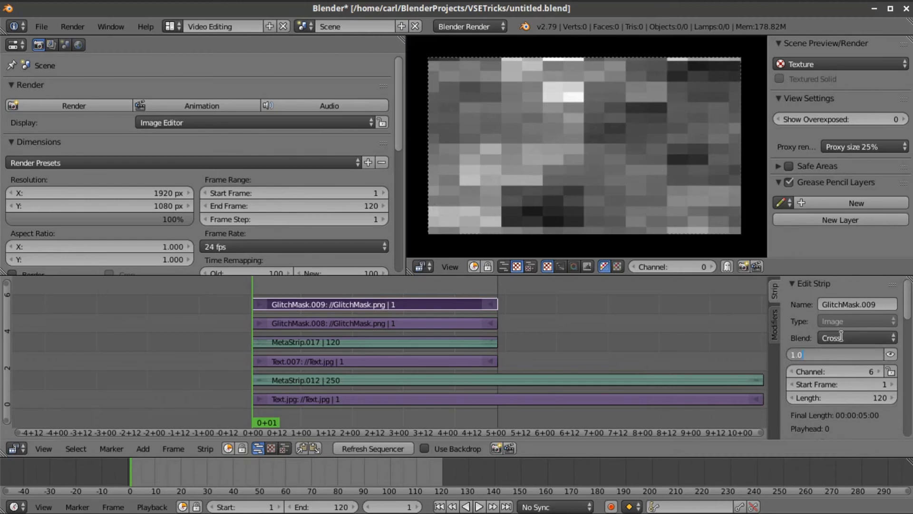
pyautogui.write('0.5')
pyautogui.press('Return')
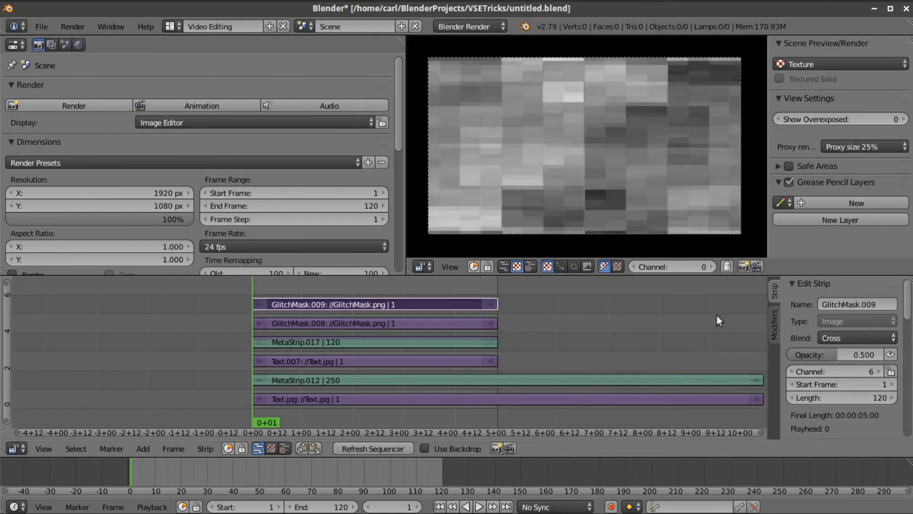
pyautogui.scroll(3, 541, 175)
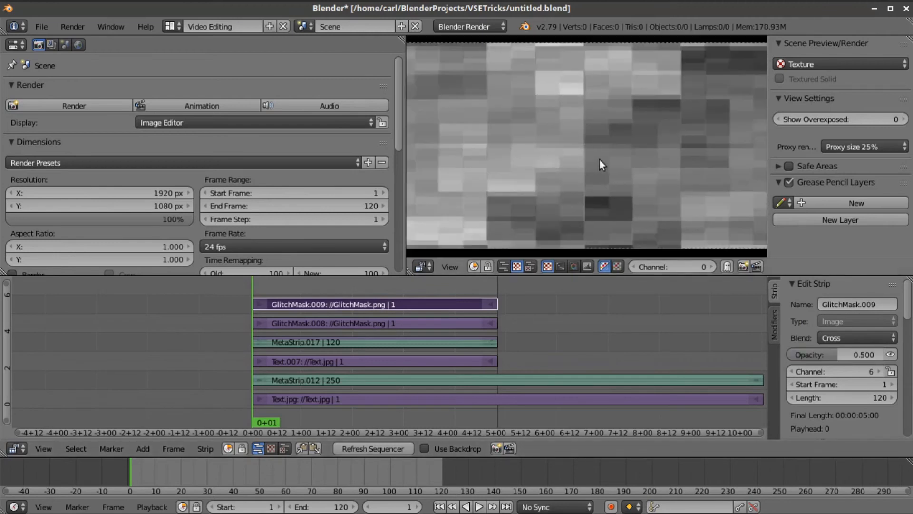
pyautogui.scroll(-2, 663, 132)
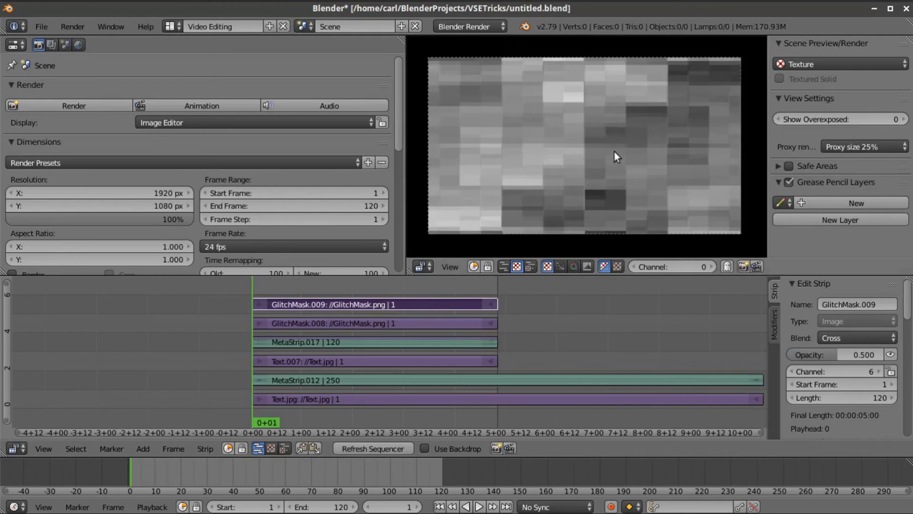
# - Mute and unmute GlitchMask.009 twice to compare the blended mask
pyautogui.click(892, 353)
pyautogui.click(891, 354)
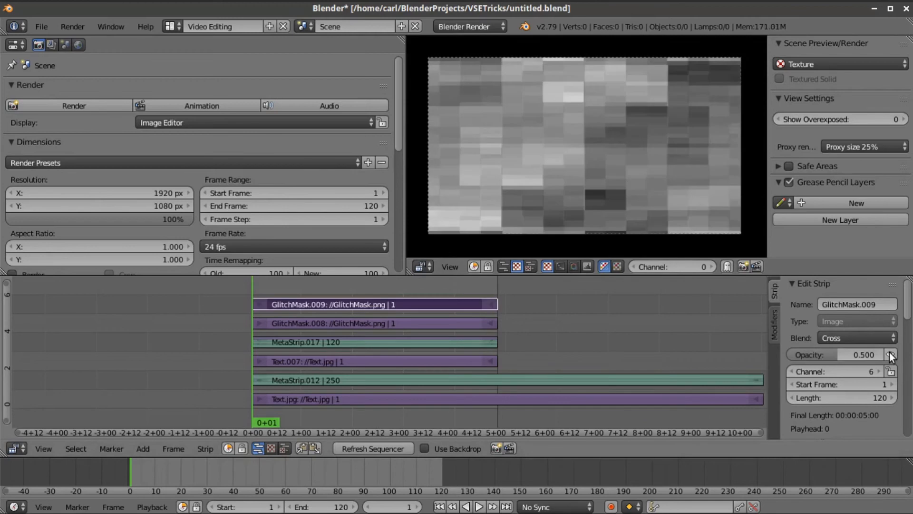
pyautogui.click(891, 354)
pyautogui.click(890, 354)
# - Group both GlitchMask strips into a single meta strip via Make Meta Strip
pyautogui.rightClick(406, 319)
pyautogui.click(204, 449)
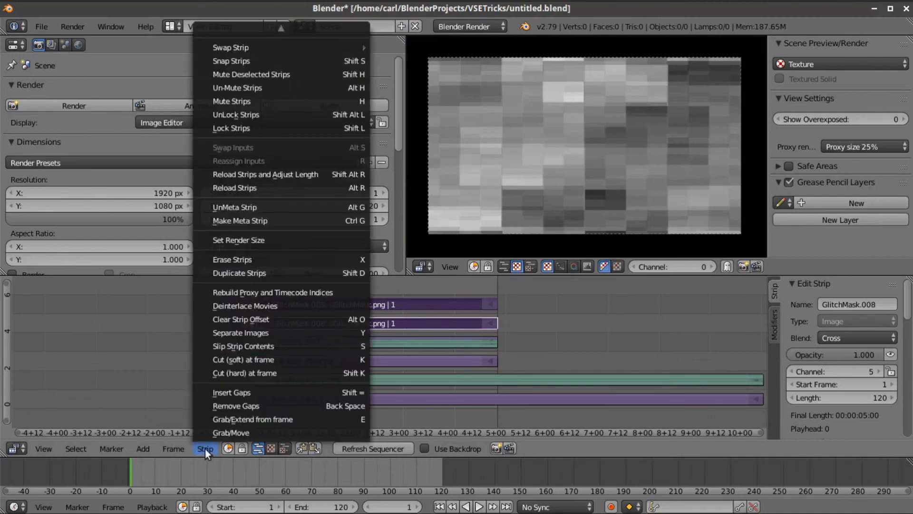
pyautogui.click(270, 220)
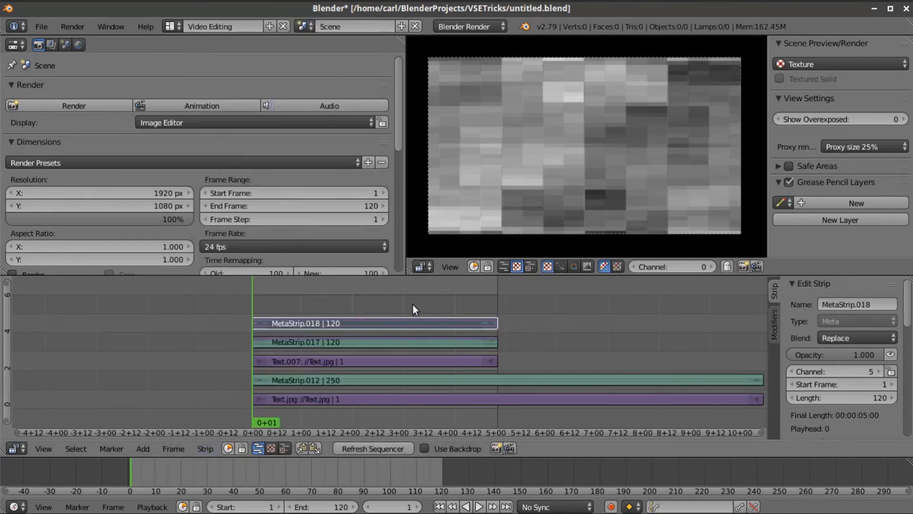
# - Add a Curves modifier to the meta strip and pull both curve endpoints inward for more contrast
pyautogui.click(775, 323)
pyautogui.click(806, 322)
pyautogui.click(828, 351)
pyautogui.scroll(-5, 845, 366)
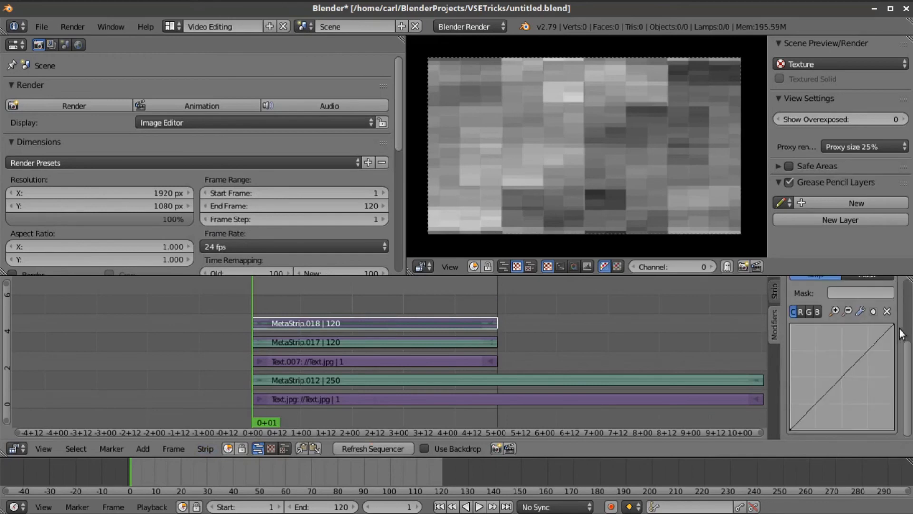
pyautogui.moveTo(883, 325)
pyautogui.mouseDown()
pyautogui.moveTo(872, 323)
pyautogui.moveTo(881, 322)
pyautogui.mouseUp()
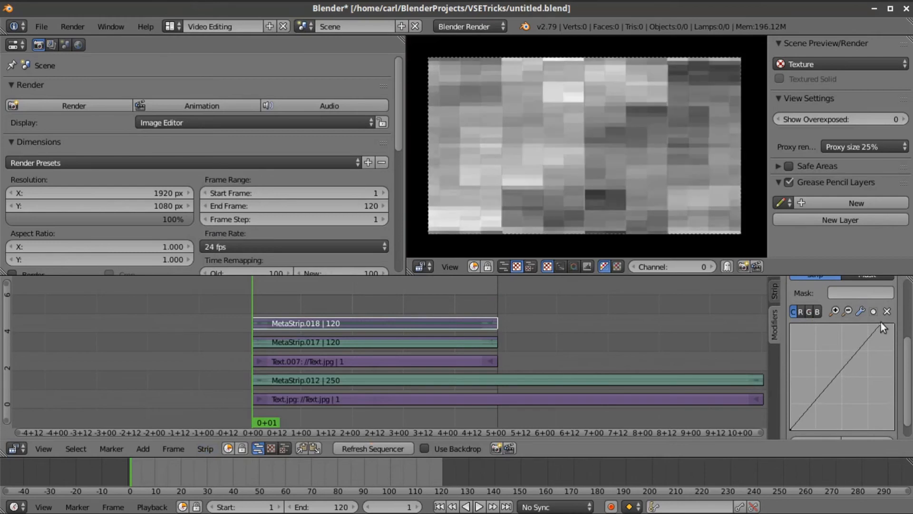
pyautogui.moveTo(792, 428)
pyautogui.mouseDown()
pyautogui.moveTo(812, 430)
pyautogui.moveTo(804, 429)
pyautogui.mouseUp()
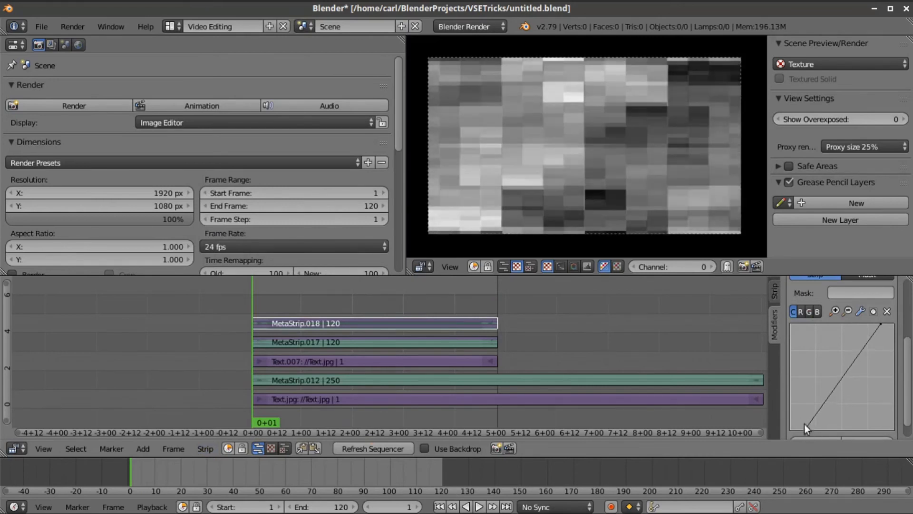
# - Enable Y Flip and X Flip in MetaStrip.018's Filter settings
pyautogui.click(775, 291)
pyautogui.scroll(-10, 861, 385)
pyautogui.scroll(-2, 863, 386)
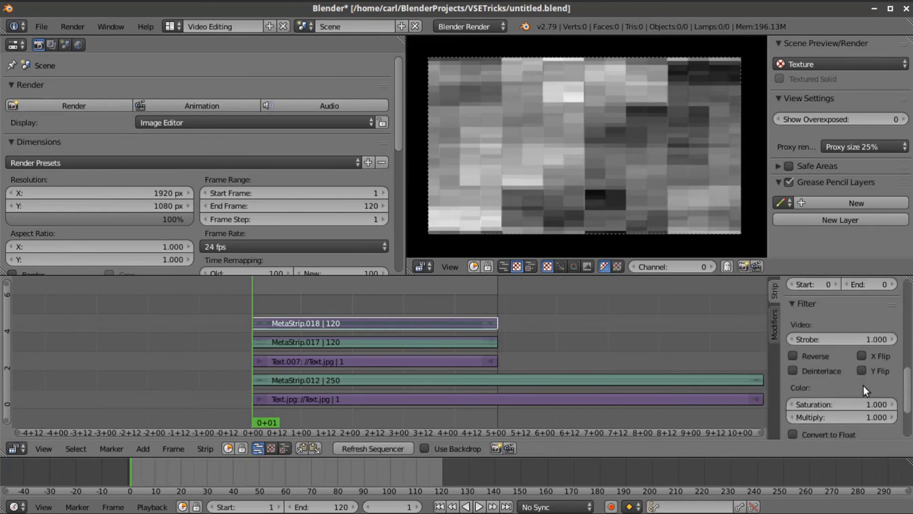
pyautogui.click(862, 369)
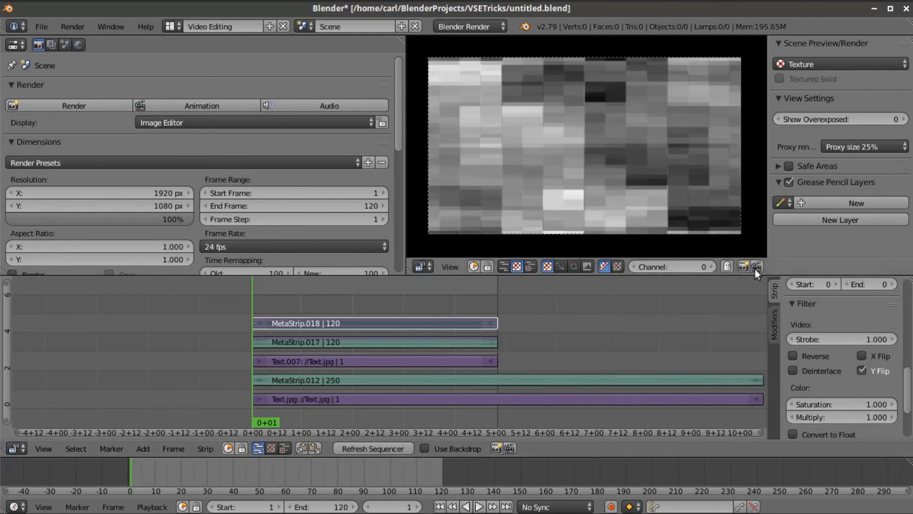
pyautogui.click(863, 355)
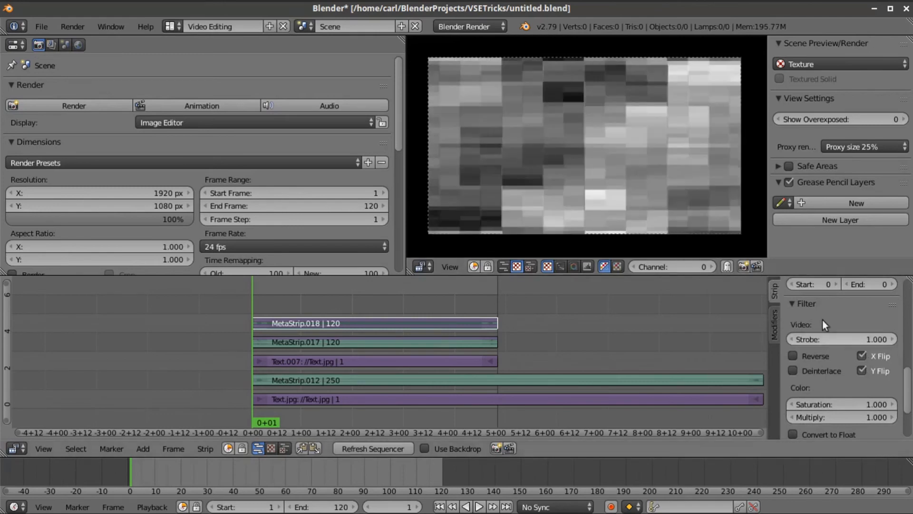
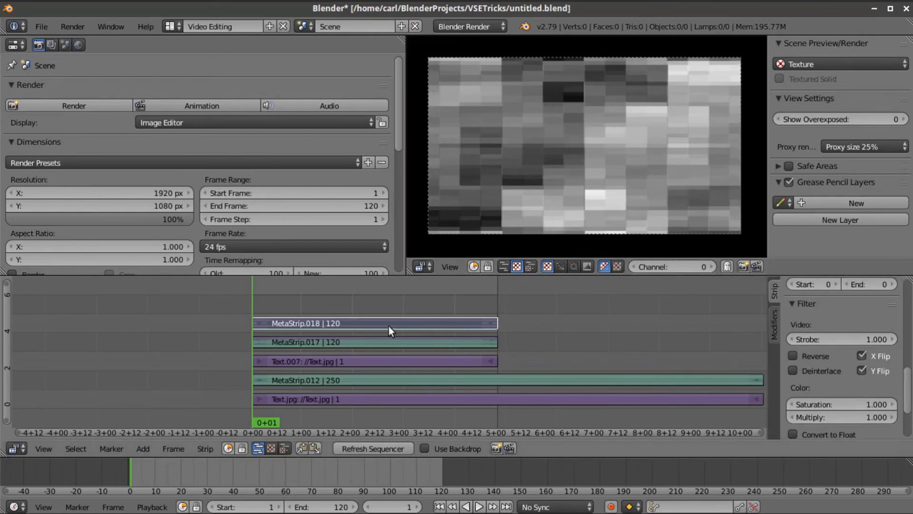
# - Mute MetaStrip.018 and raise MetaStrip.017 one channel up to channel 5
pyautogui.scroll(8, 805, 303)
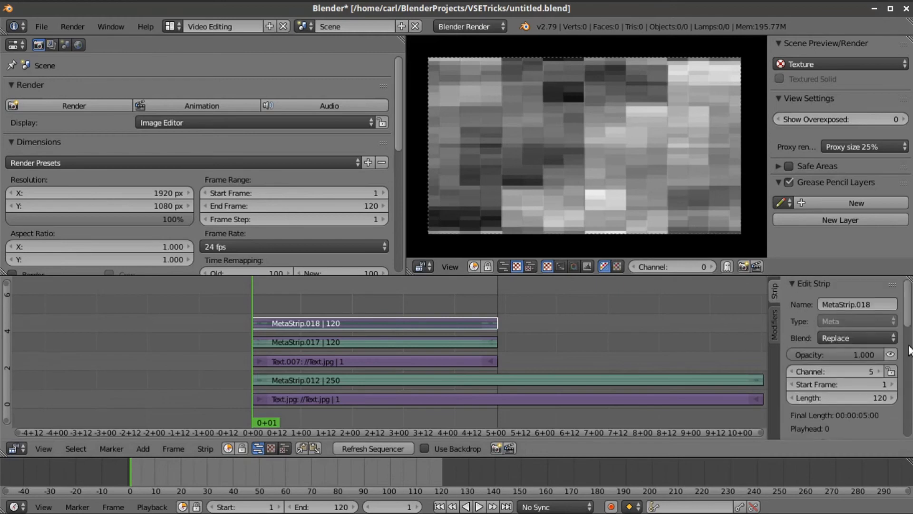
pyautogui.click(890, 352)
pyautogui.click(398, 342)
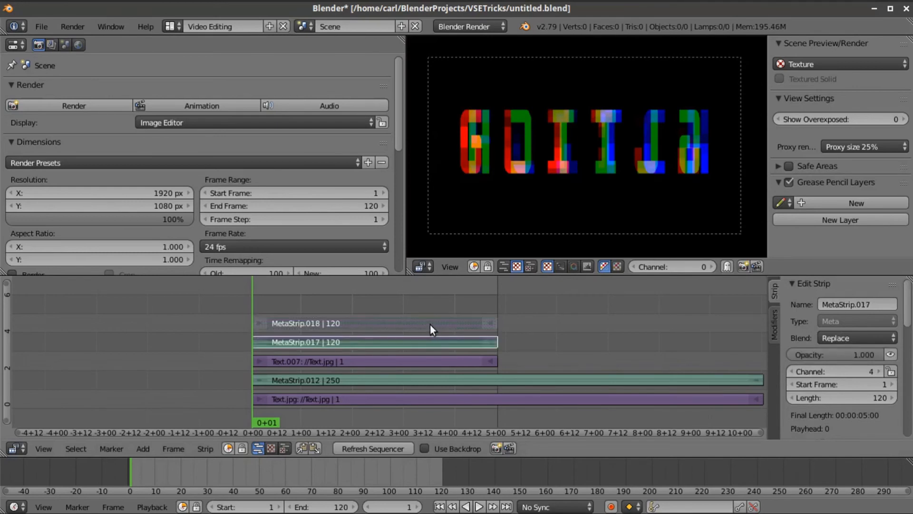
pyautogui.press('g')
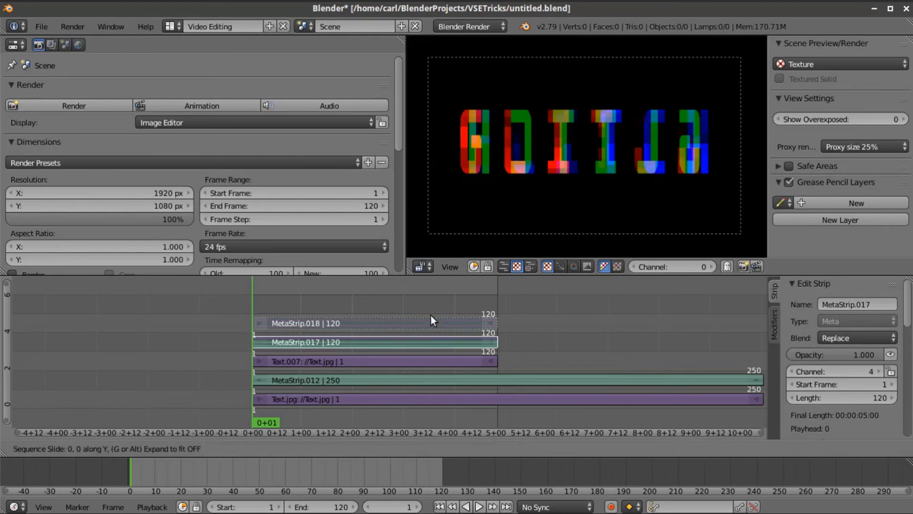
pyautogui.click(432, 315)
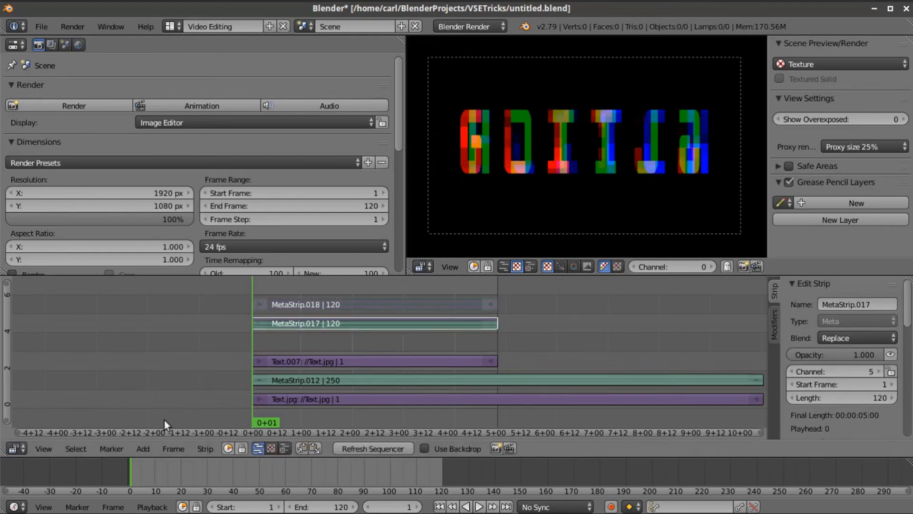
# - Add a black Color strip on channel 4 and stretch it to 120 frames
pyautogui.click(144, 448)
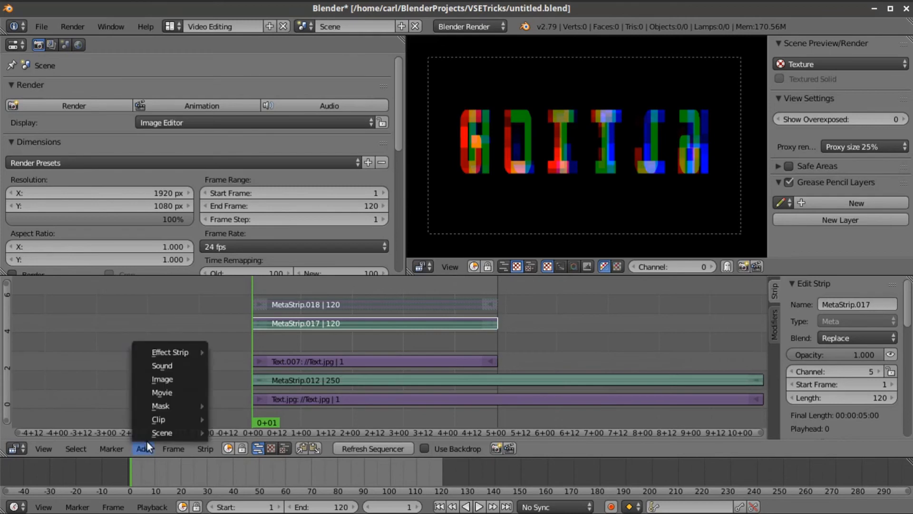
pyautogui.moveTo(189, 351)
pyautogui.click(254, 319)
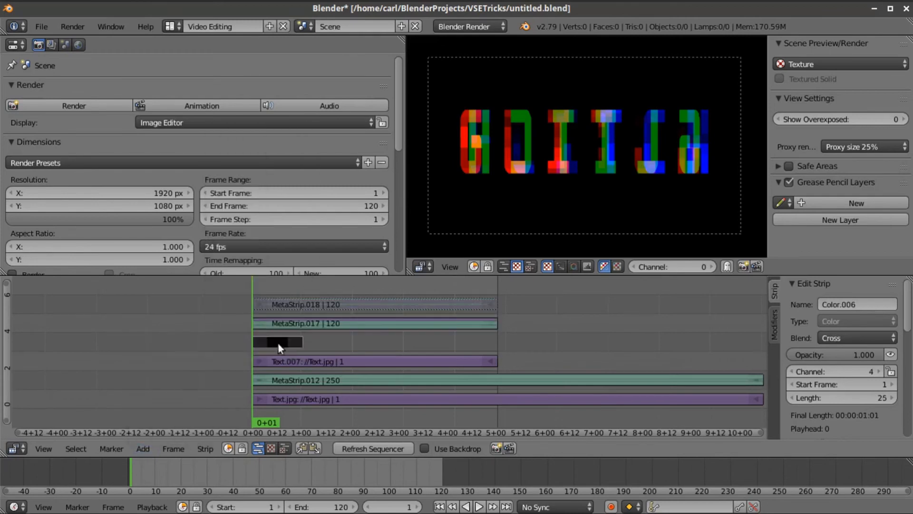
pyautogui.moveTo(296, 344); pyautogui.dragTo(490, 337, button='right')
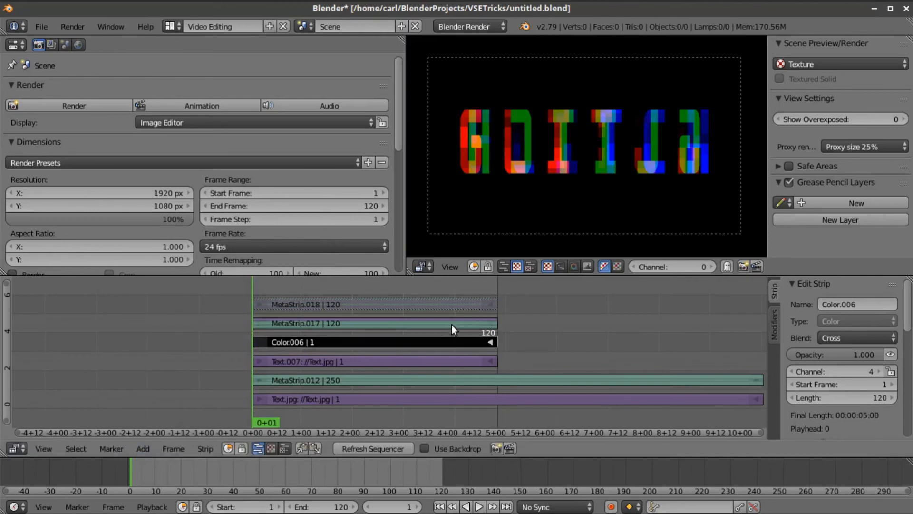
# - Set MetaStrip.017's blend mode to Alpha Over
pyautogui.rightClick(452, 327)
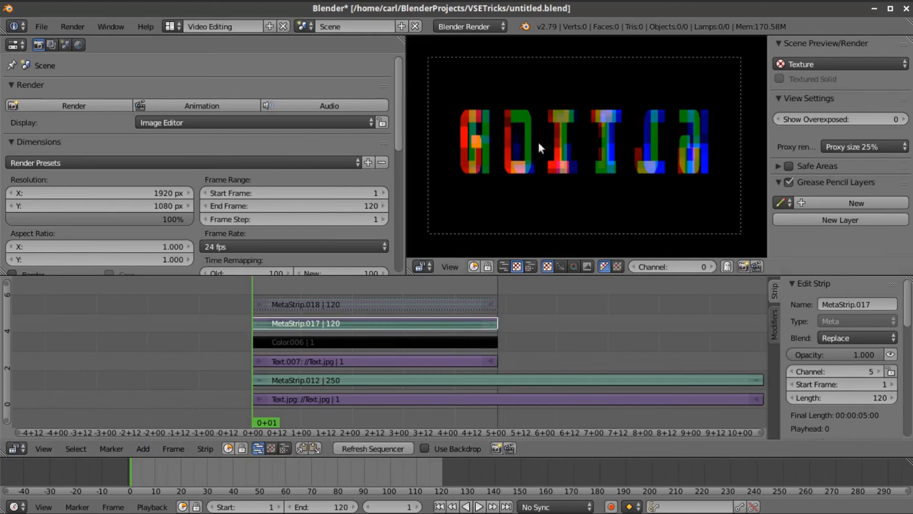
pyautogui.click(836, 335)
pyautogui.click(849, 260)
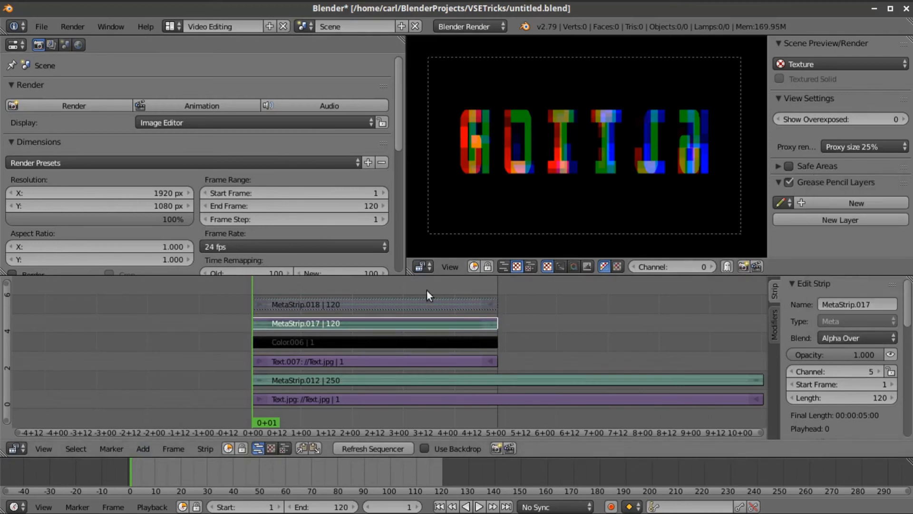
# - Add a Mask modifier to MetaStrip.017 that uses MetaStrip.018, then select MetaStrip.018
pyautogui.click(775, 313)
pyautogui.click(809, 320)
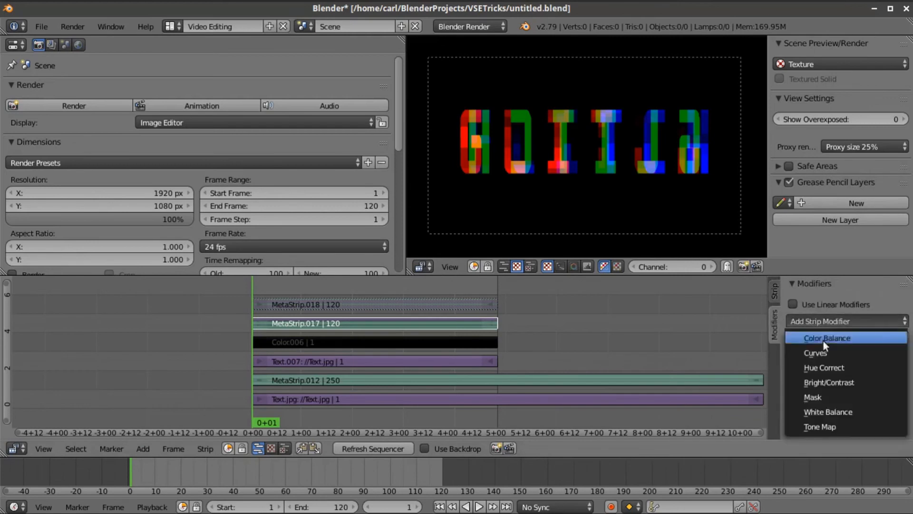
pyautogui.click(826, 392)
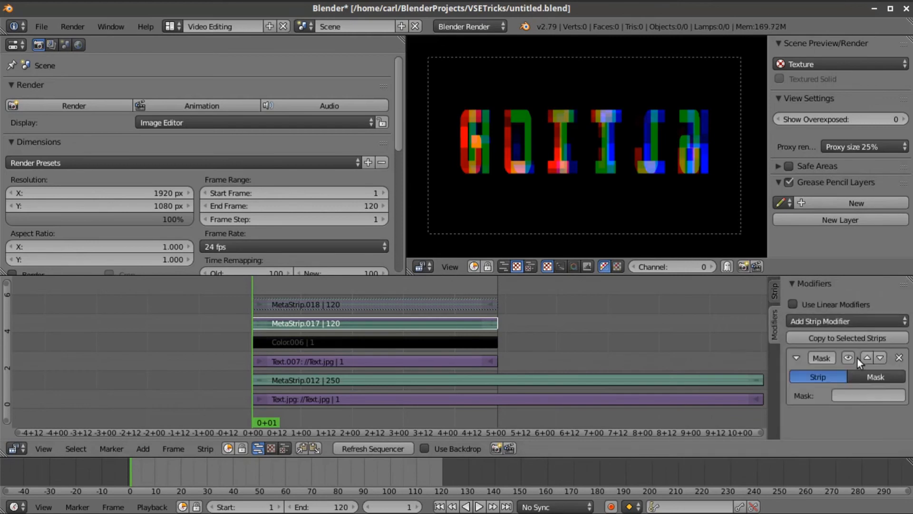
pyautogui.click(854, 395)
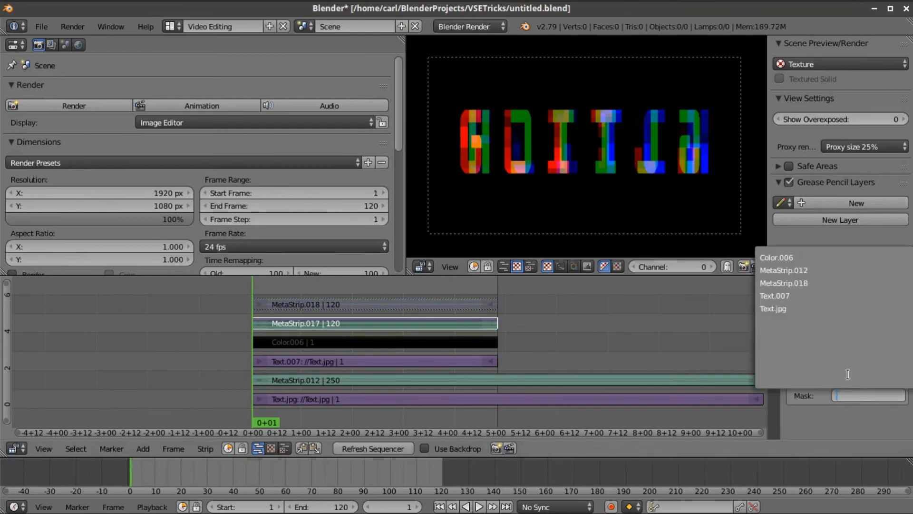
pyautogui.click(799, 283)
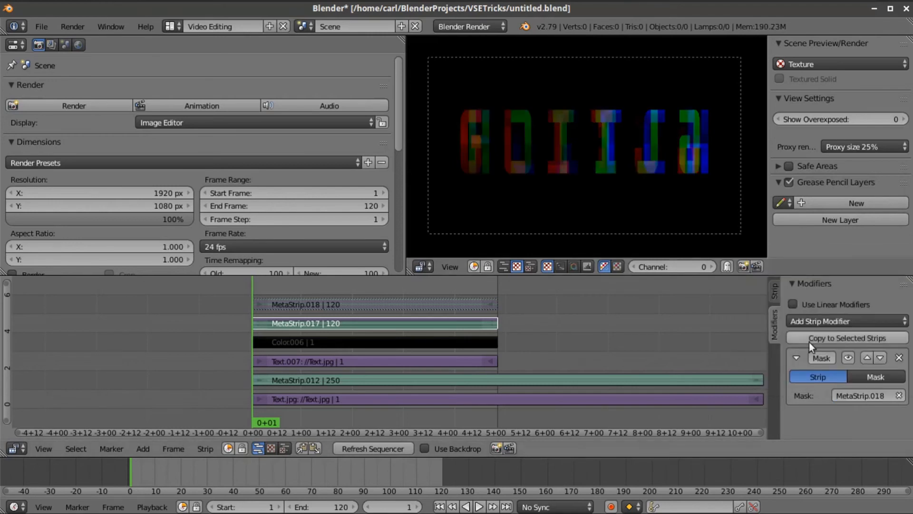
pyautogui.rightClick(427, 311)
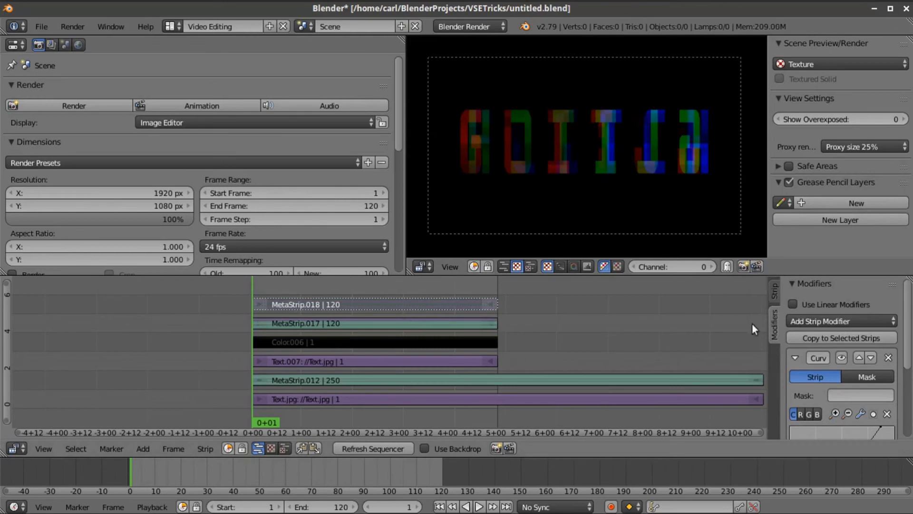
# - Pull the curve endpoints inward, bottom to X 0.2611 and top to X 0.7515
pyautogui.scroll(-5, 886, 338)
pyautogui.moveTo(880, 320); pyautogui.dragTo(860, 320)
pyautogui.click(377, 448)
pyautogui.moveTo(815, 423); pyautogui.dragTo(827, 424)
pyautogui.click(353, 444)
pyautogui.moveTo(821, 420); pyautogui.dragTo(825, 424)
pyautogui.moveTo(862, 320); pyautogui.dragTo(859, 320)
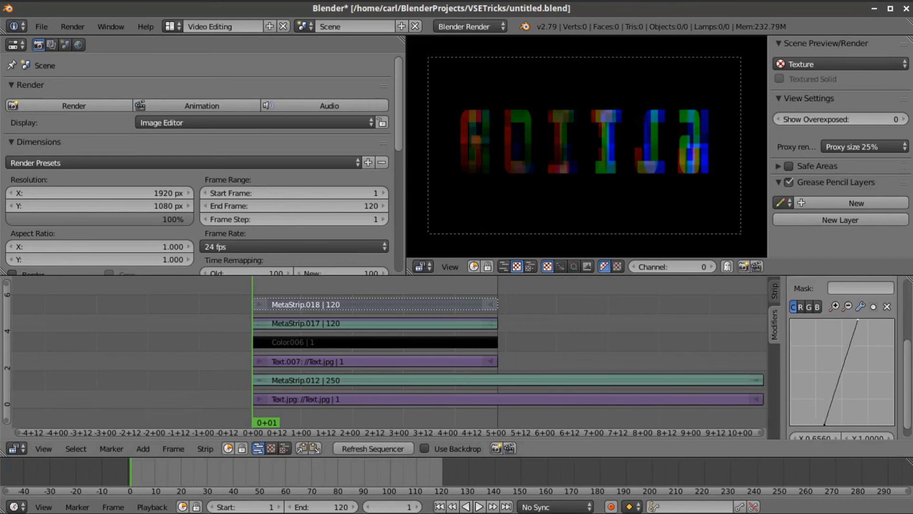
pyautogui.click(390, 445)
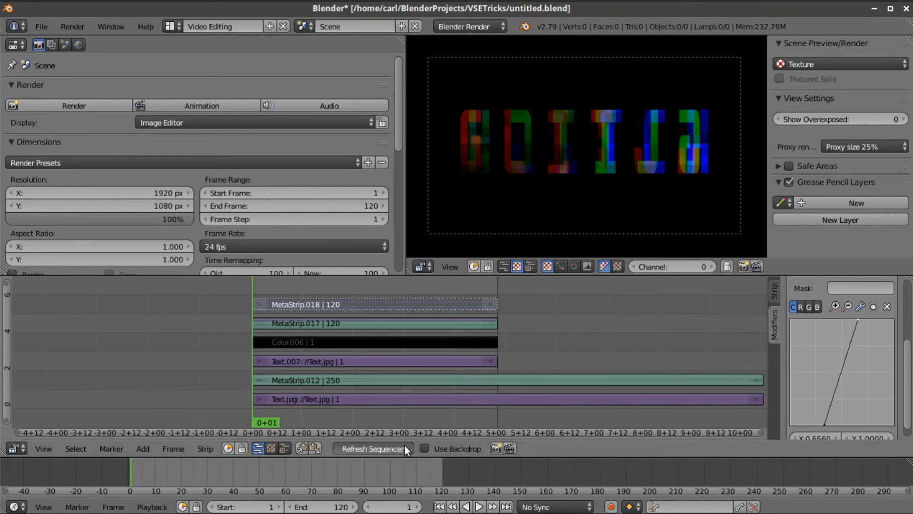
pyautogui.moveTo(820, 414); pyautogui.dragTo(818, 425)
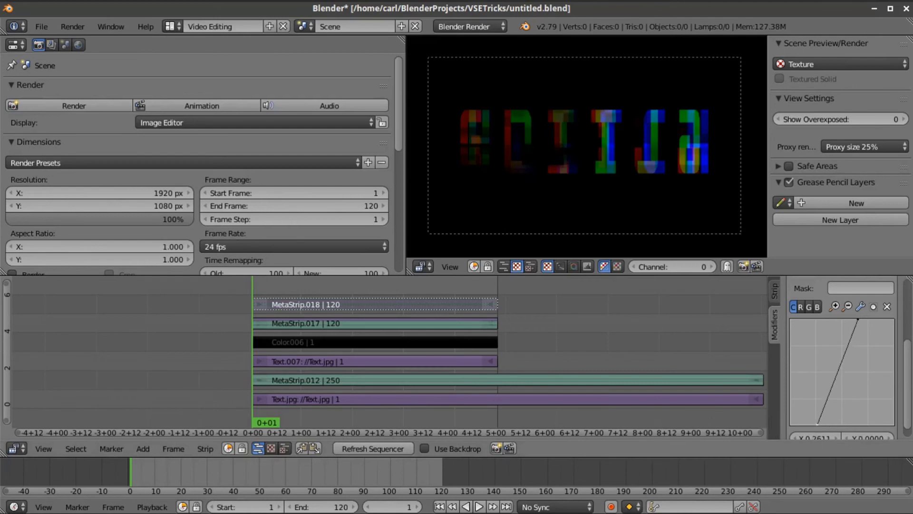
pyautogui.moveTo(859, 320); pyautogui.dragTo(868, 320)
pyautogui.click(340, 449)
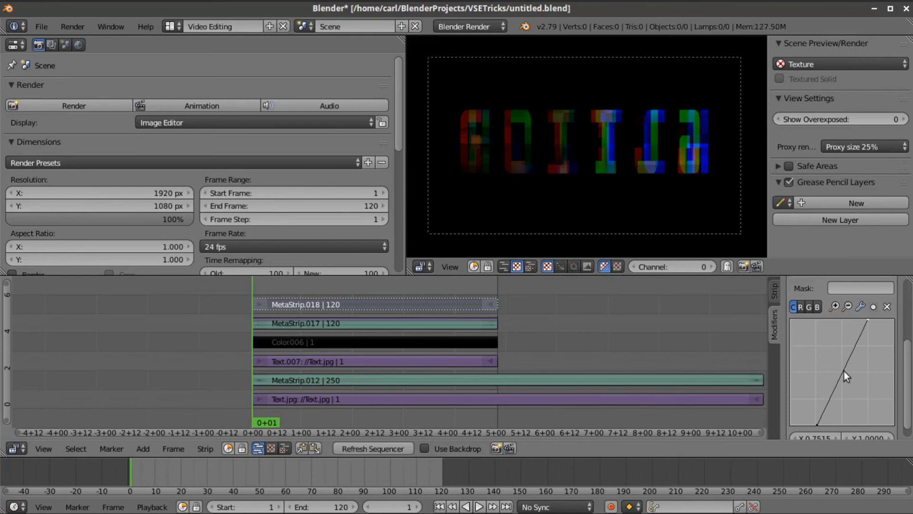
# - Add upper and lower midpoints to shape the curve into a steep S
pyautogui.click(851, 349)
pyautogui.moveTo(852, 349); pyautogui.dragTo(839, 344)
pyautogui.moveTo(824, 387); pyautogui.dragTo(835, 391)
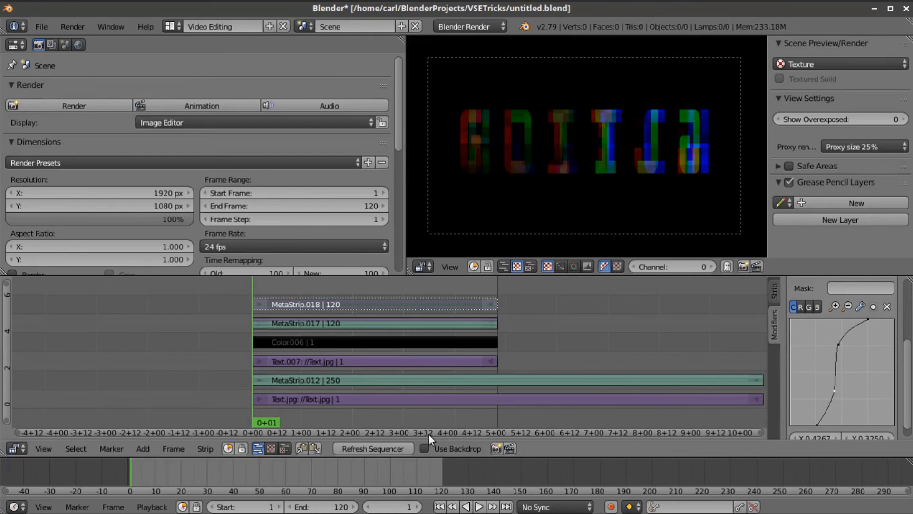
pyautogui.click(388, 448)
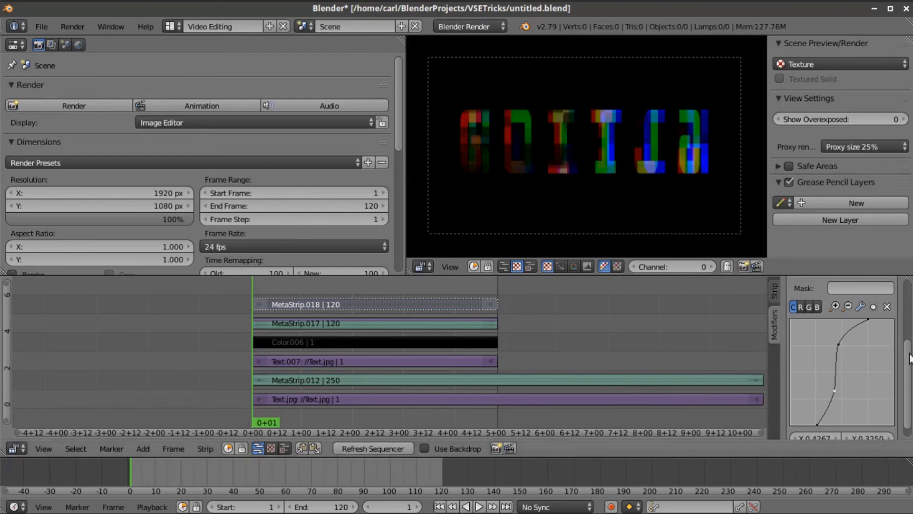
pyautogui.moveTo(835, 391); pyautogui.dragTo(842, 392)
pyautogui.click(383, 447)
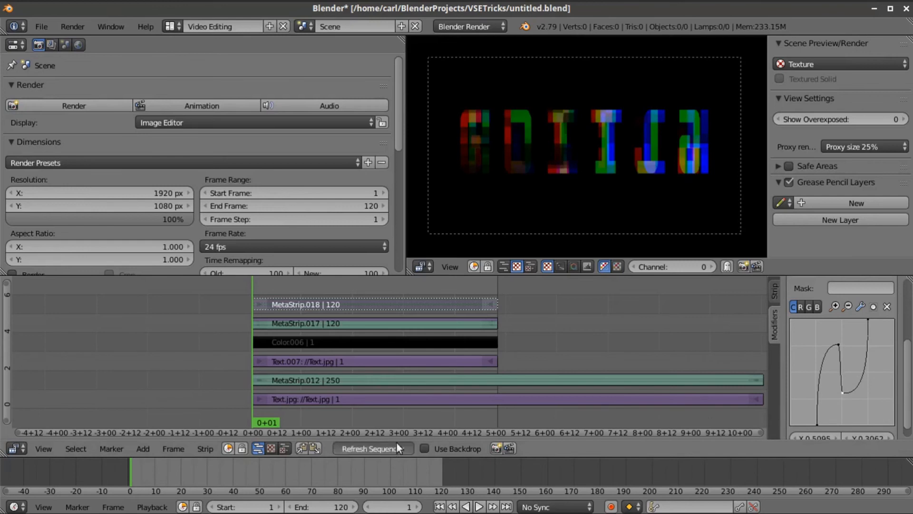
pyautogui.moveTo(838, 344); pyautogui.dragTo(835, 345)
pyautogui.moveTo(842, 393); pyautogui.dragTo(846, 342)
pyautogui.click(365, 447)
# - Fine-tune the midpoints to about X 0.6305, Y 0.8250 and Y 0.2750
pyautogui.moveTo(829, 388); pyautogui.dragTo(825, 390)
pyautogui.moveTo(845, 342); pyautogui.dragTo(850, 341)
pyautogui.moveTo(831, 394); pyautogui.dragTo(829, 399)
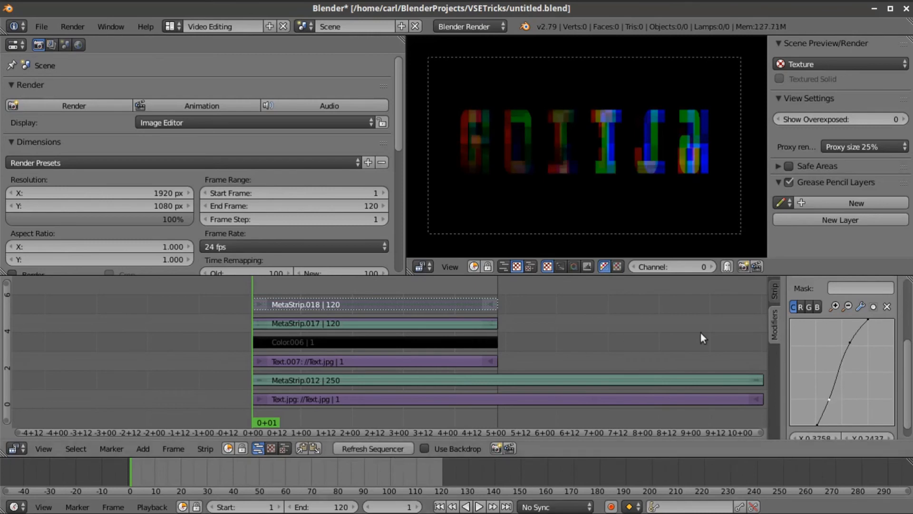
pyautogui.moveTo(851, 340); pyautogui.dragTo(856, 338)
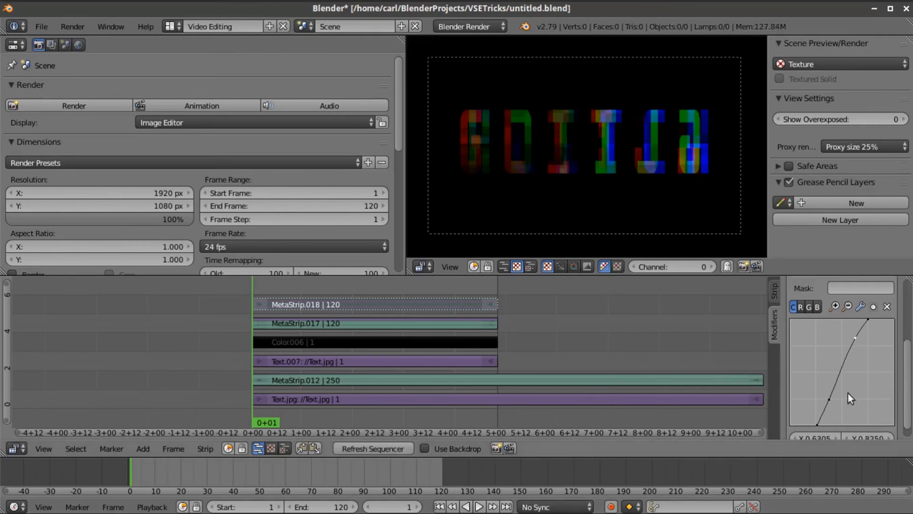
pyautogui.moveTo(829, 399); pyautogui.dragTo(821, 396)
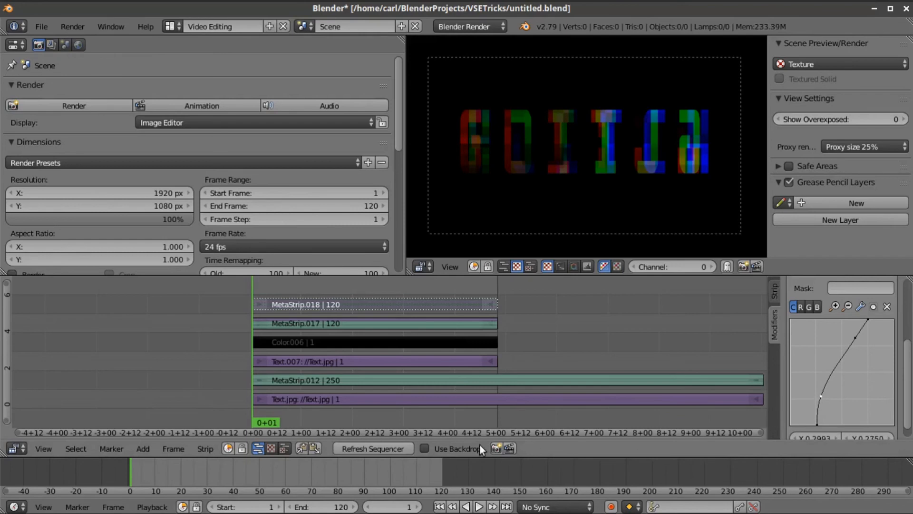
pyautogui.click(345, 448)
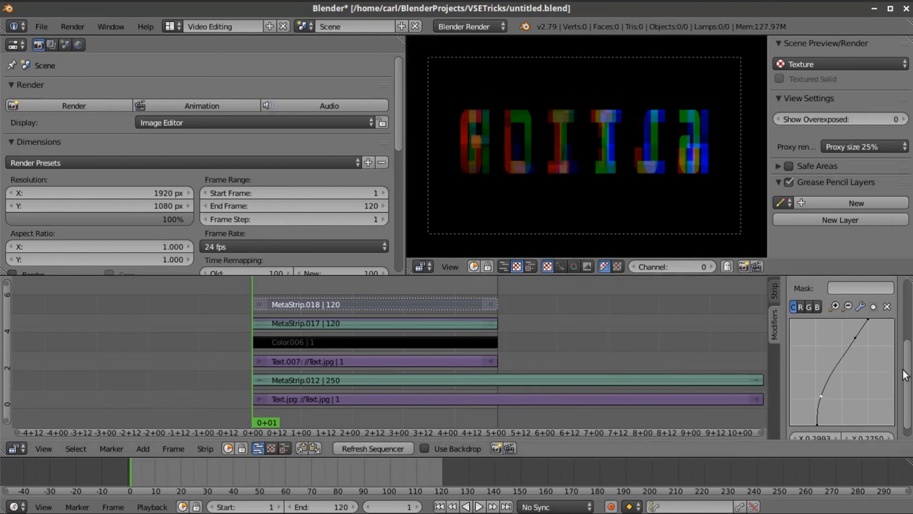
# - Remove the Curves modifier from MetaStrip.018
pyautogui.scroll(4, 849, 369)
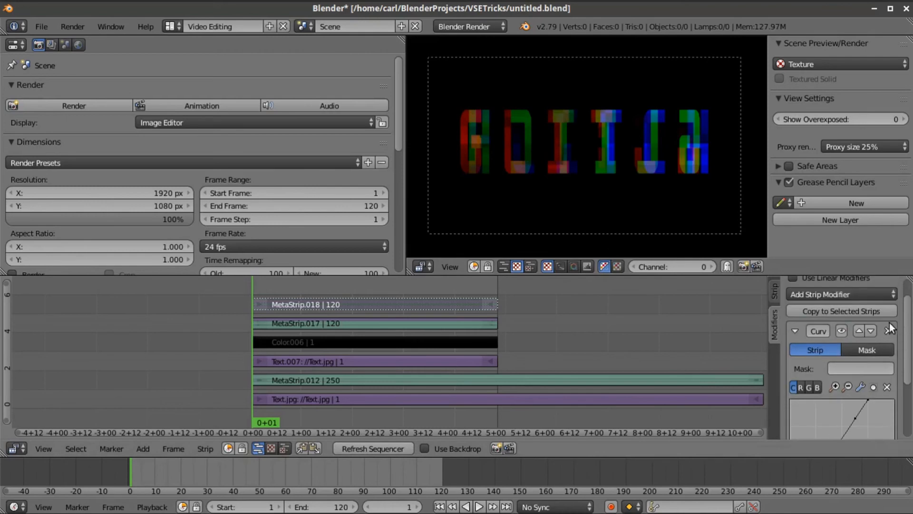
pyautogui.click(888, 330)
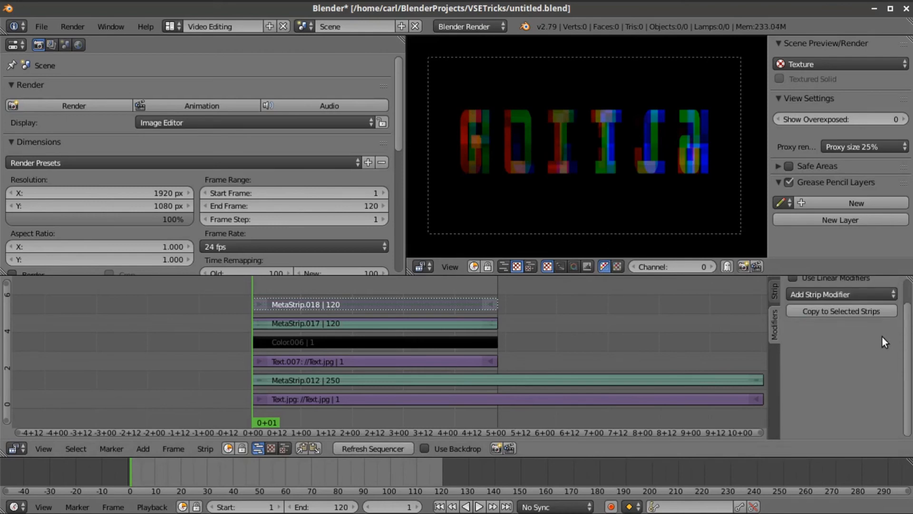
pyautogui.scroll(2, 883, 337)
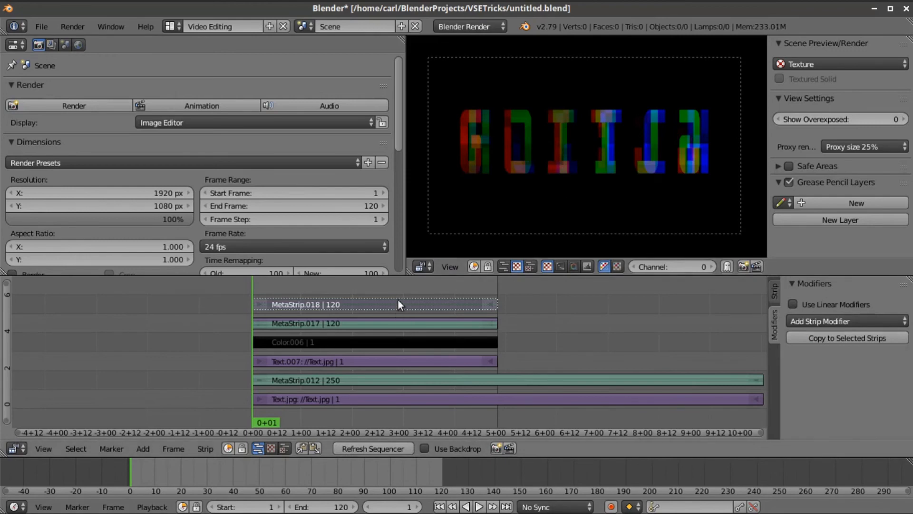
# - Compare MetaStrip.017 with and without its Mask modifier, then delete the modifier
pyautogui.click(396, 327)
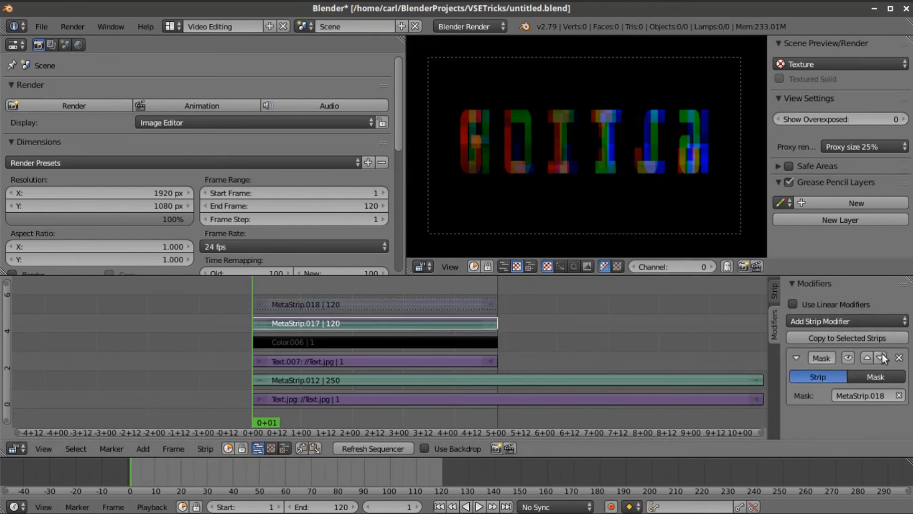
pyautogui.click(848, 358)
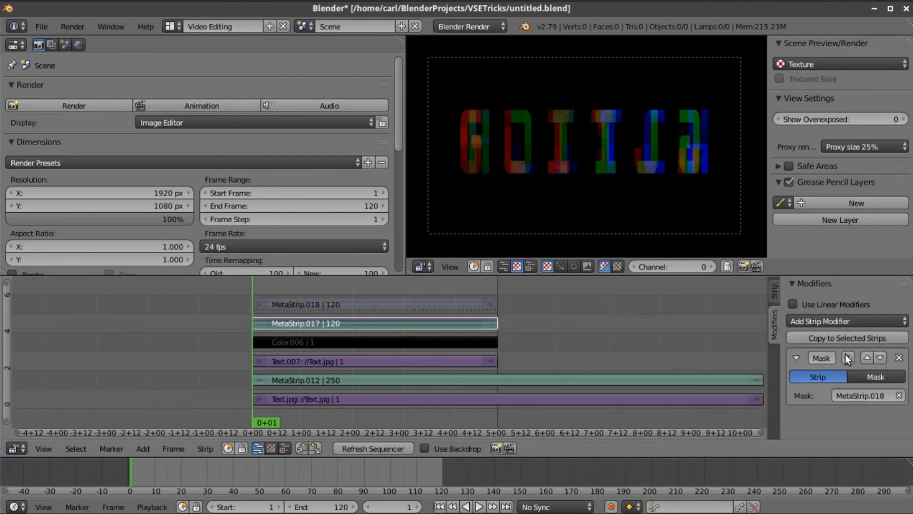
pyautogui.click(845, 353)
pyautogui.click(845, 353)
pyautogui.click(846, 353)
pyautogui.click(899, 358)
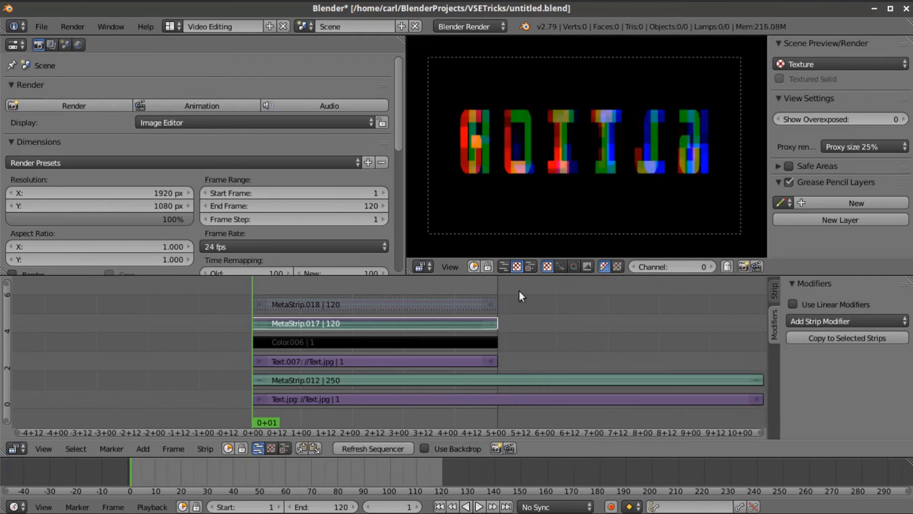
# - Delete MetaStrip.018, then undo to restore it
pyautogui.click(377, 307)
pyautogui.press('x')
pyautogui.click(377, 307)
pyautogui.click(373, 320)
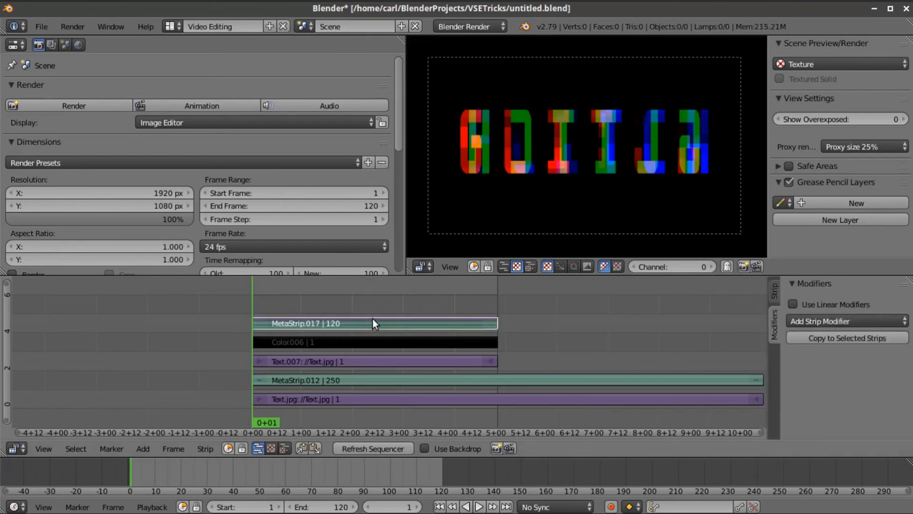
pyautogui.hotkey('ctrl', 'z')
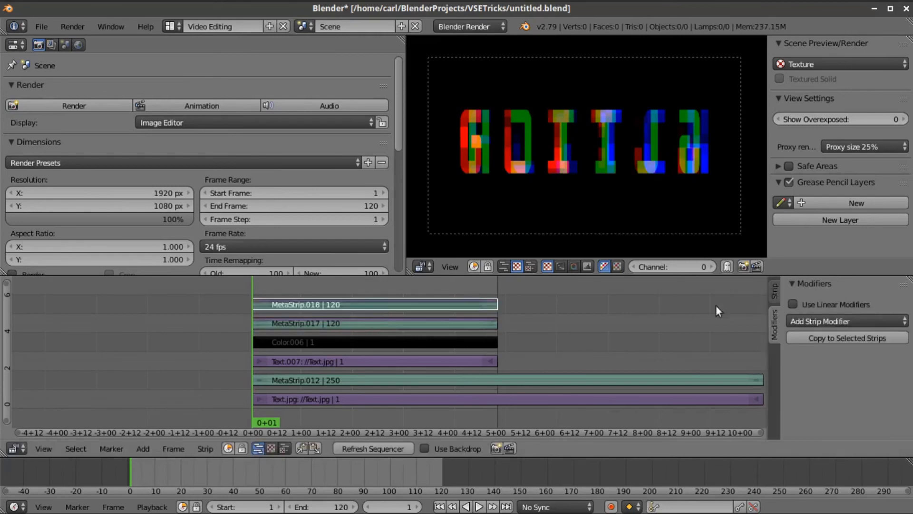
# - Enable X Flip in MetaStrip.018's Filter settings
pyautogui.click(773, 301)
pyautogui.scroll(-3, 852, 390)
pyautogui.scroll(-3, 832, 347)
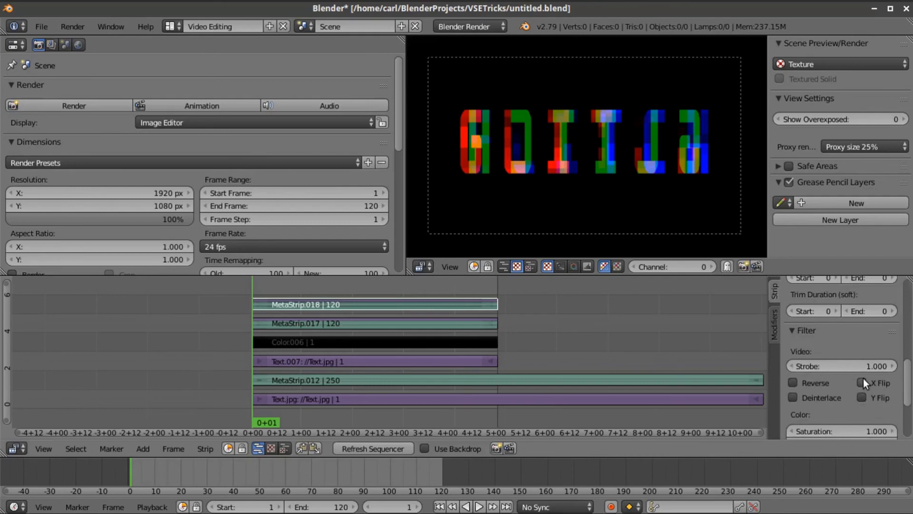
pyautogui.click(862, 383)
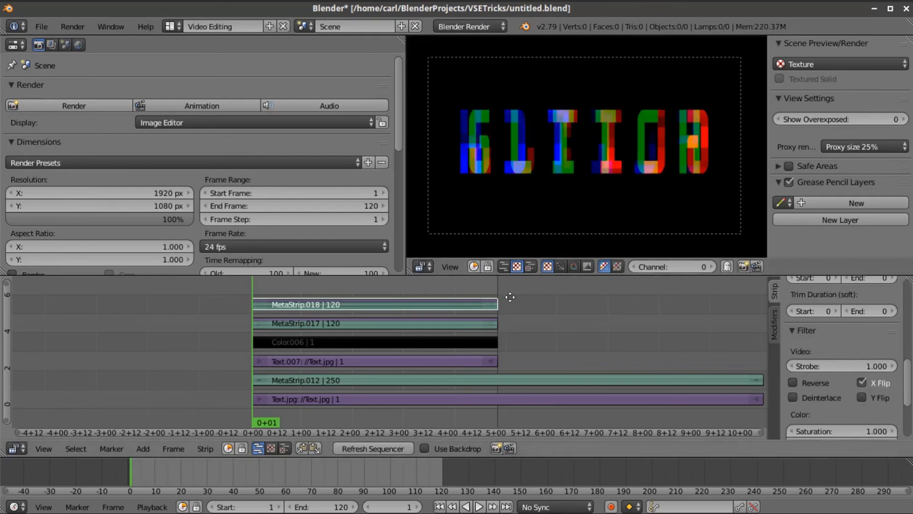
# - Move MetaStrip.018 up one channel to channel 7
pyautogui.moveTo(488, 298); pyautogui.dragTo(495, 332, button='middle')
pyautogui.press('g')
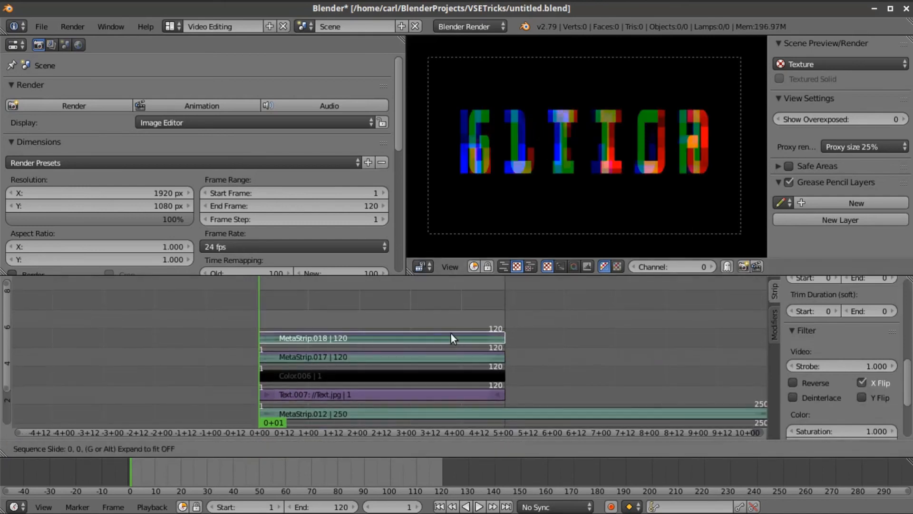
pyautogui.click(452, 312)
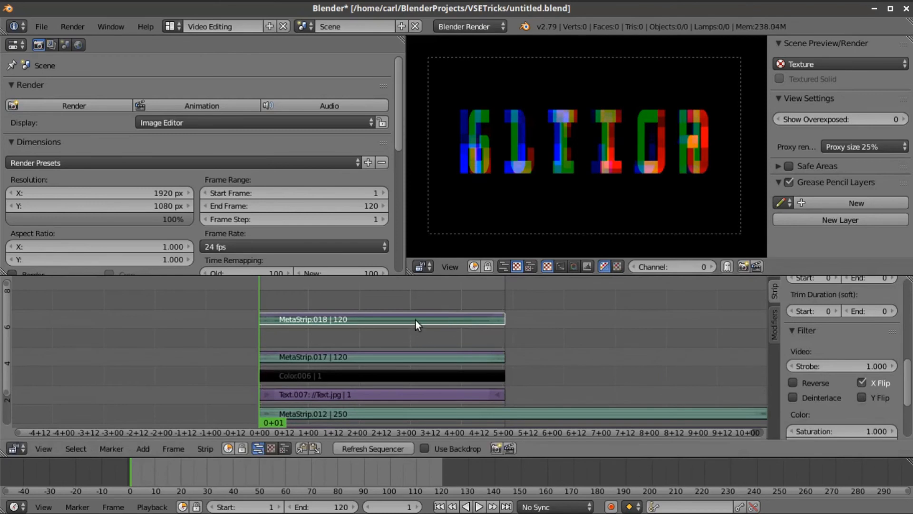
# - Try Subtract and Multiply blending on MetaStrip.018, settling on Cross
pyautogui.scroll(10, 835, 318)
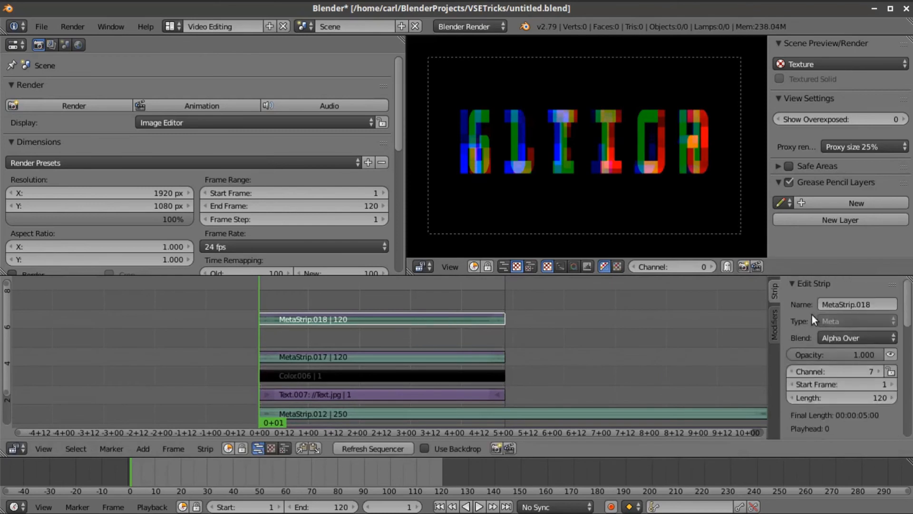
pyautogui.click(865, 339)
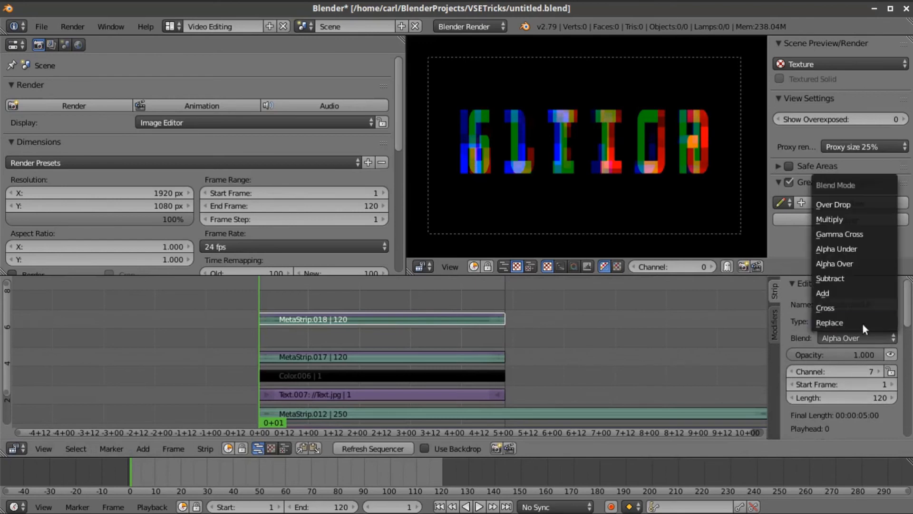
pyautogui.click(860, 278)
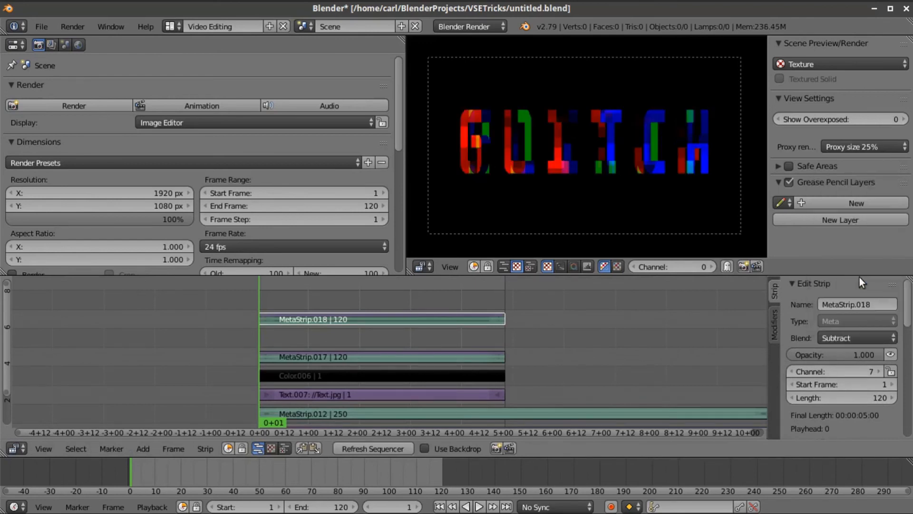
pyautogui.click(857, 339)
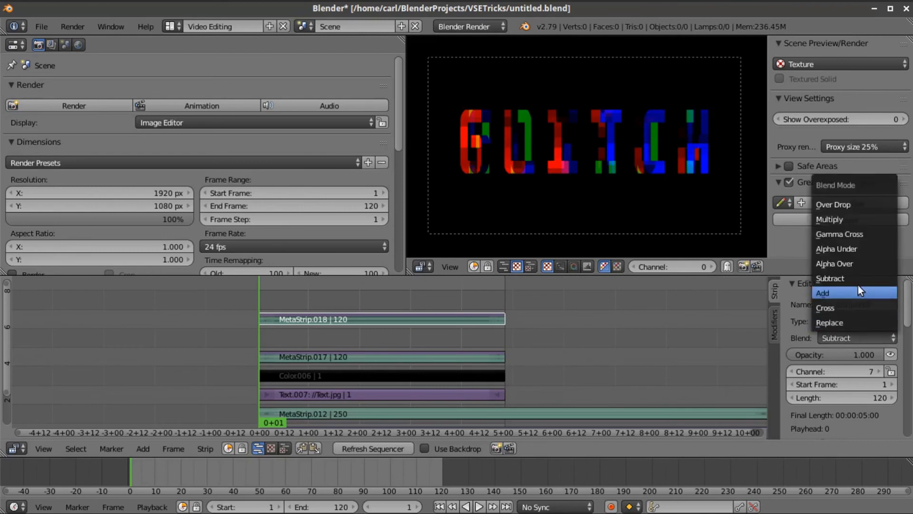
pyautogui.click(841, 224)
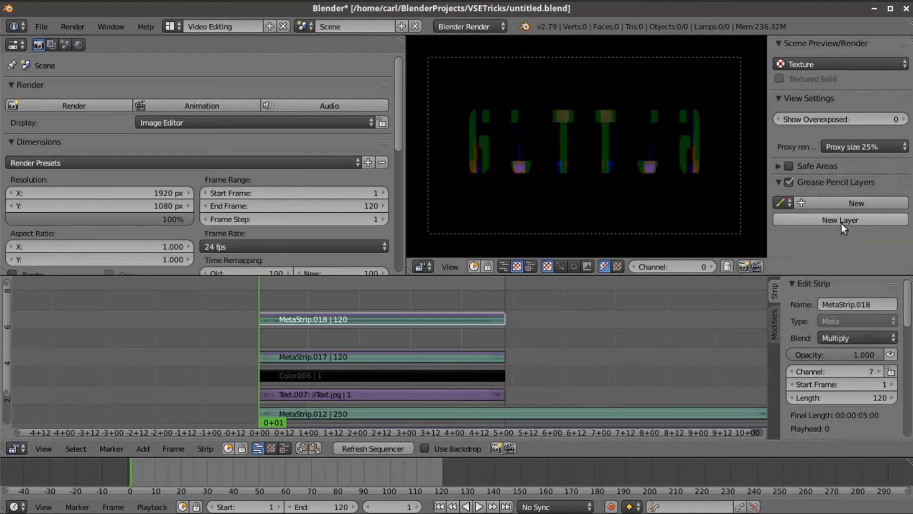
pyautogui.click(850, 337)
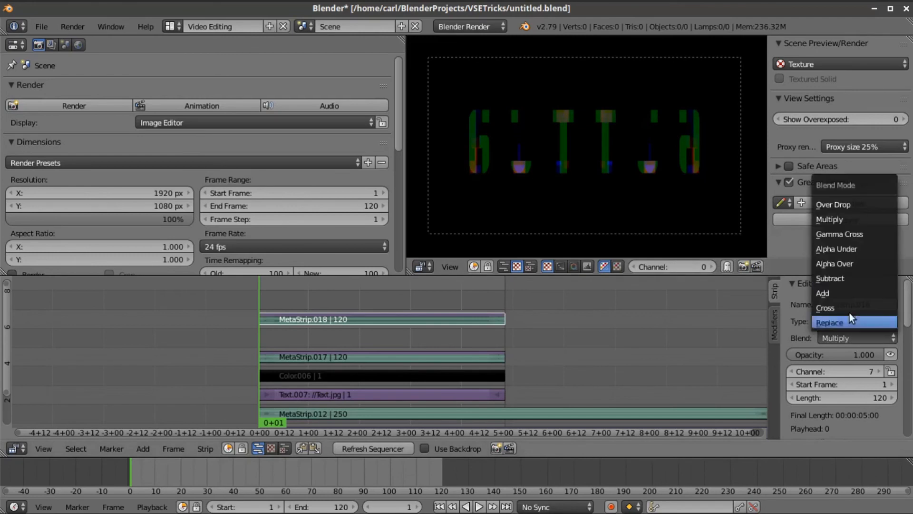
pyautogui.click(847, 281)
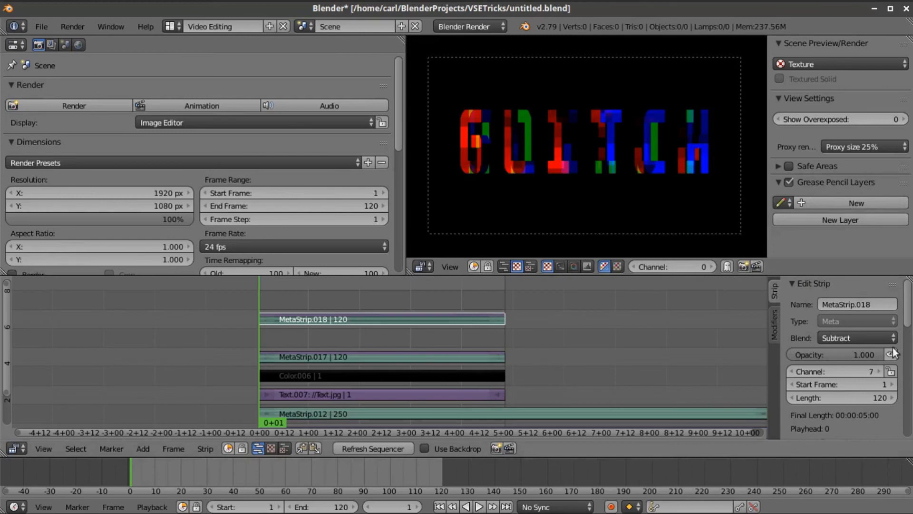
pyautogui.click(873, 335)
pyautogui.click(878, 307)
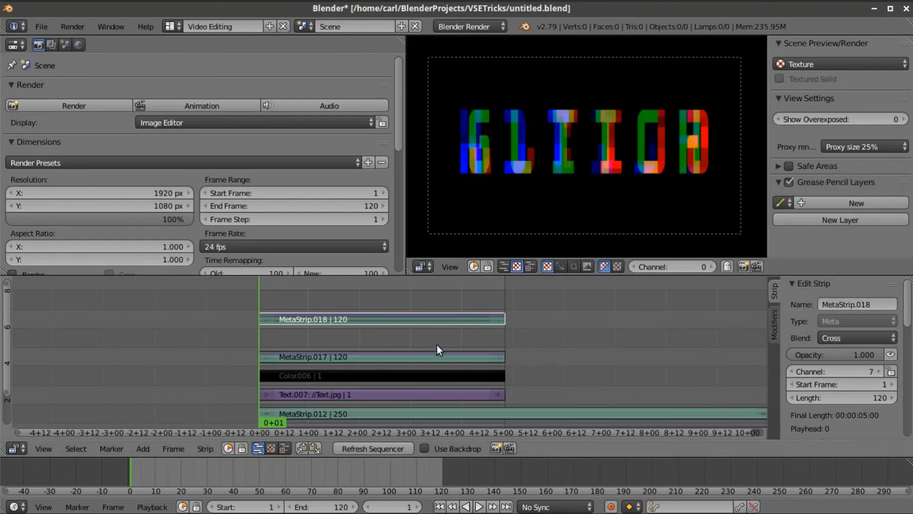
# - Move MetaStrip.018 down to channel 6 and group the glitch strips into new meta strips
pyautogui.press('g')
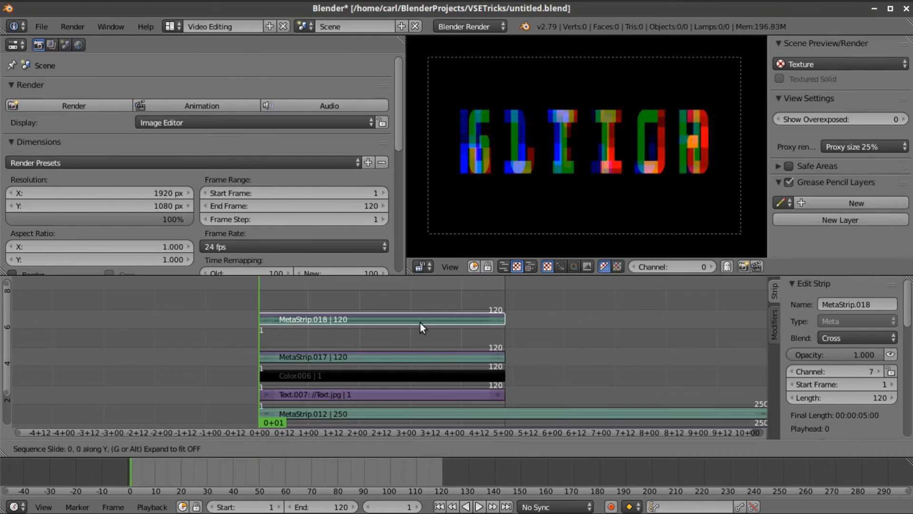
pyautogui.click(420, 334)
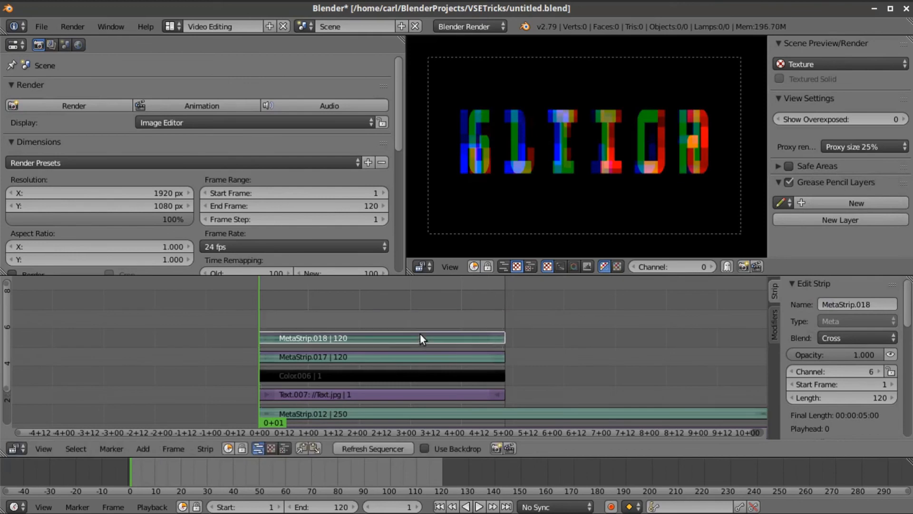
pyautogui.click(409, 363)
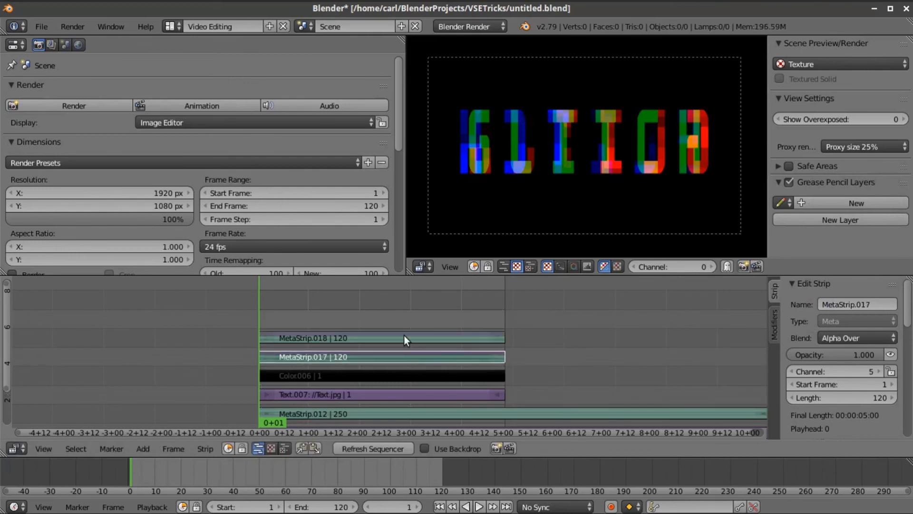
pyautogui.click(404, 338)
pyautogui.click(399, 350)
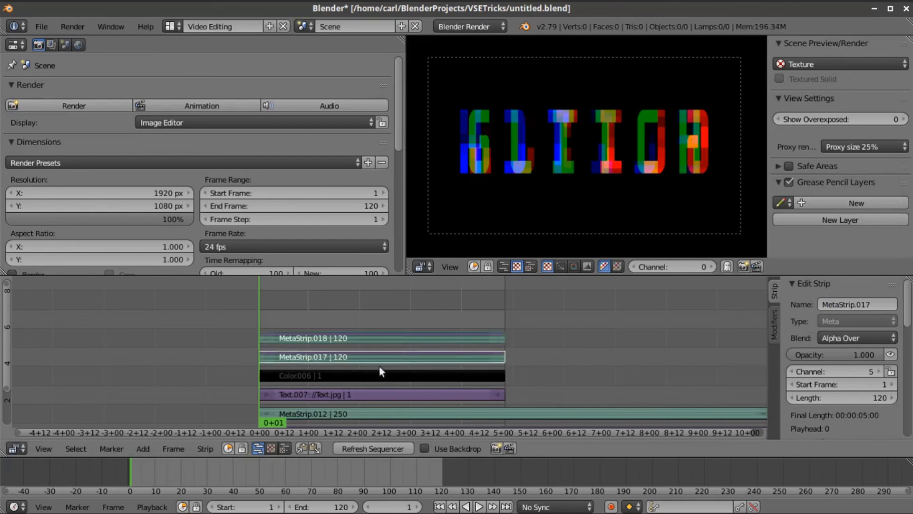
pyautogui.click(206, 447)
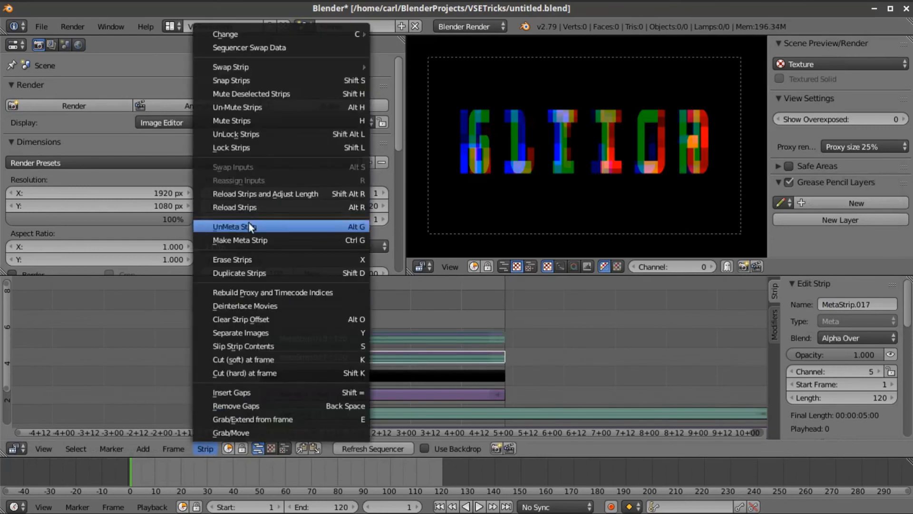
pyautogui.click(250, 237)
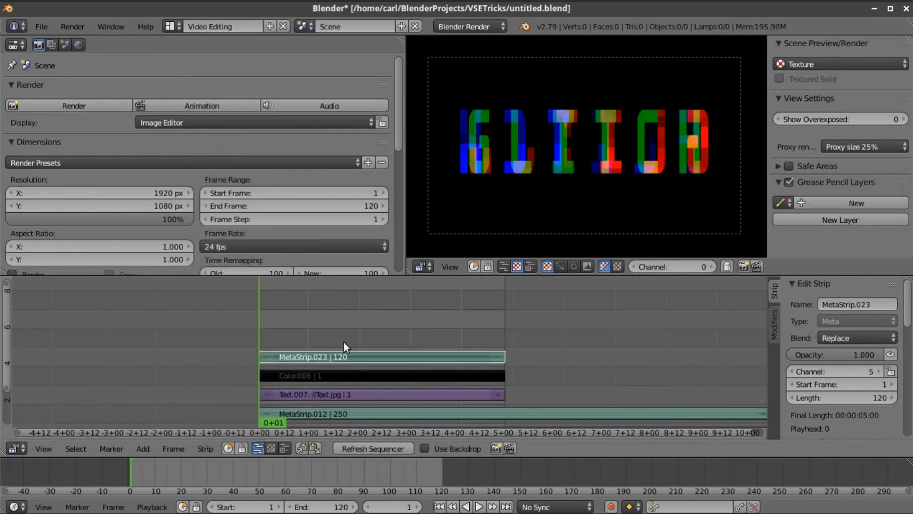
pyautogui.hotkey('shift', 'd')
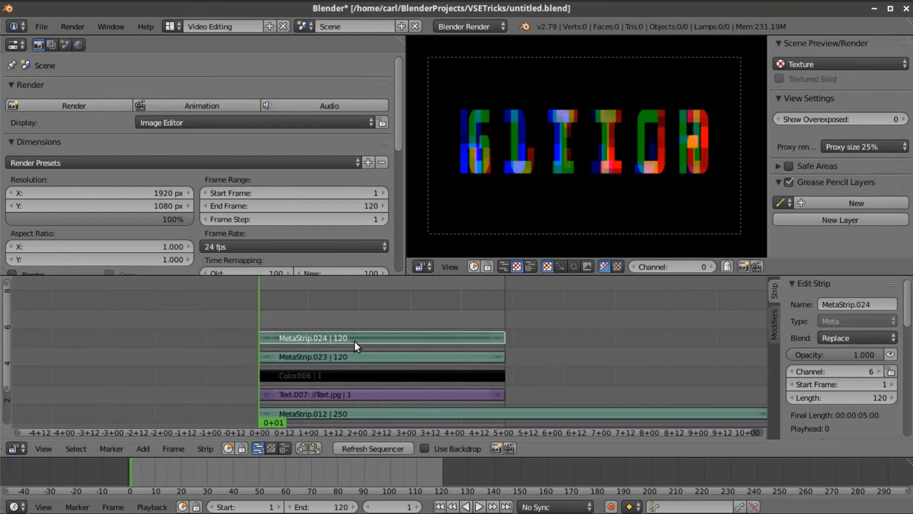
# - Inside MetaStrip.024, set MetaStrip.030 to Multiply blending
pyautogui.press('Tab')
pyautogui.rightClick(369, 339)
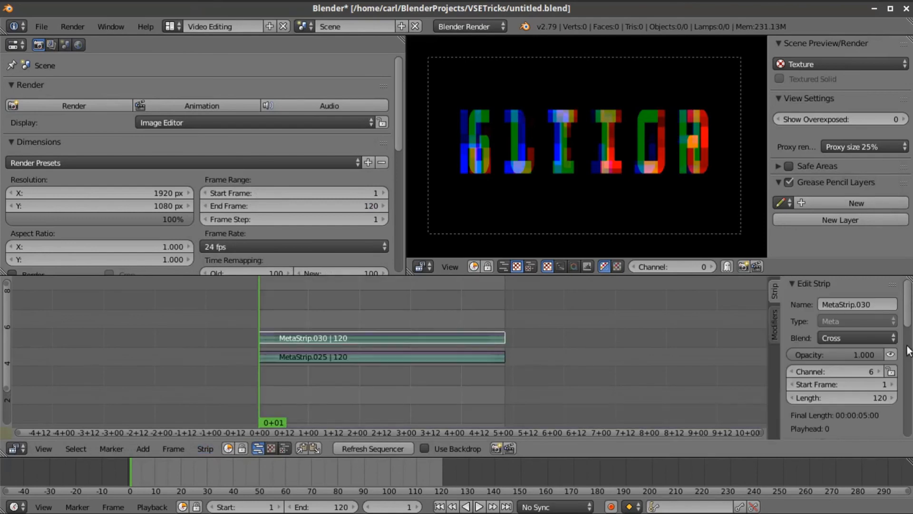
pyautogui.click(874, 339)
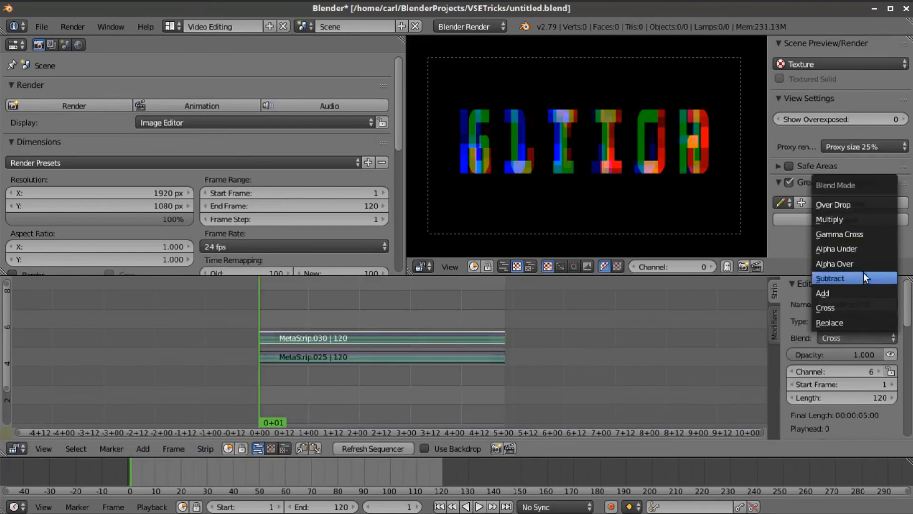
pyautogui.click(857, 220)
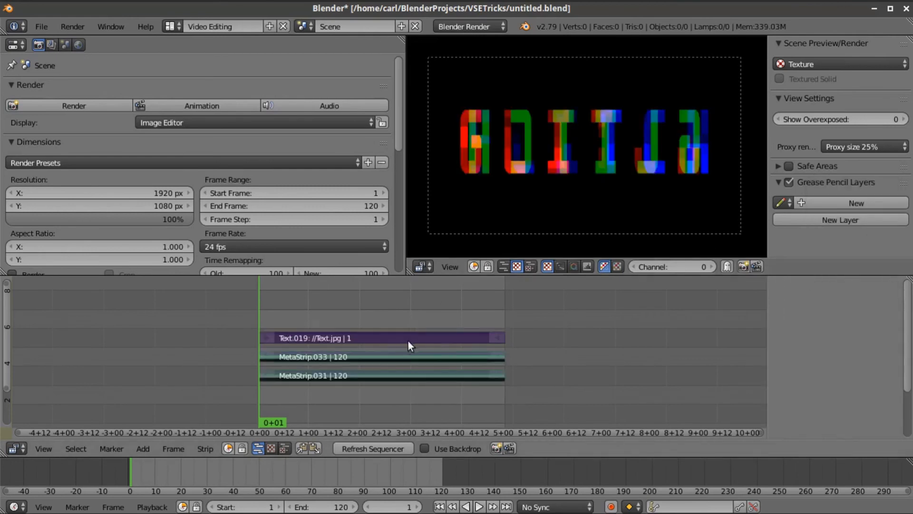
pyautogui.press('Tab')
# - Set MetaStrip.018 to Subtract blending and return to the main sequence
pyautogui.press('Tab')
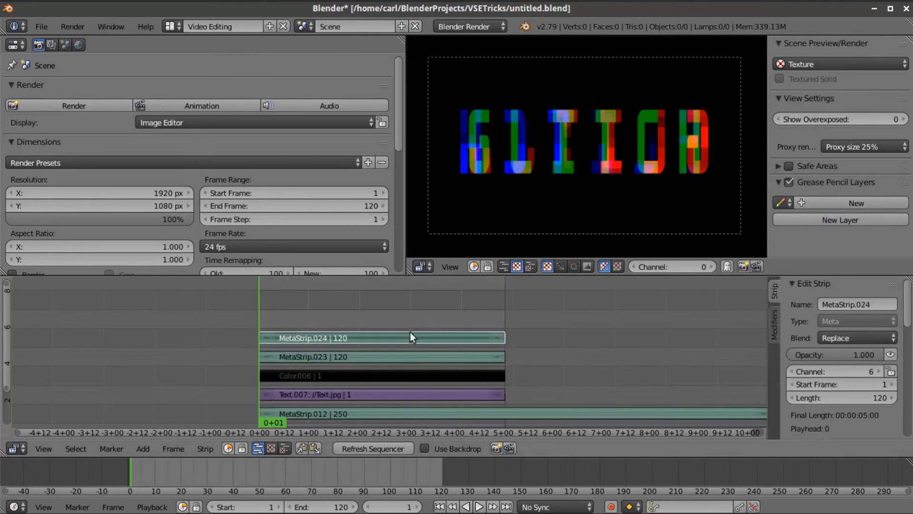
pyautogui.click(406, 356)
pyautogui.press('Tab')
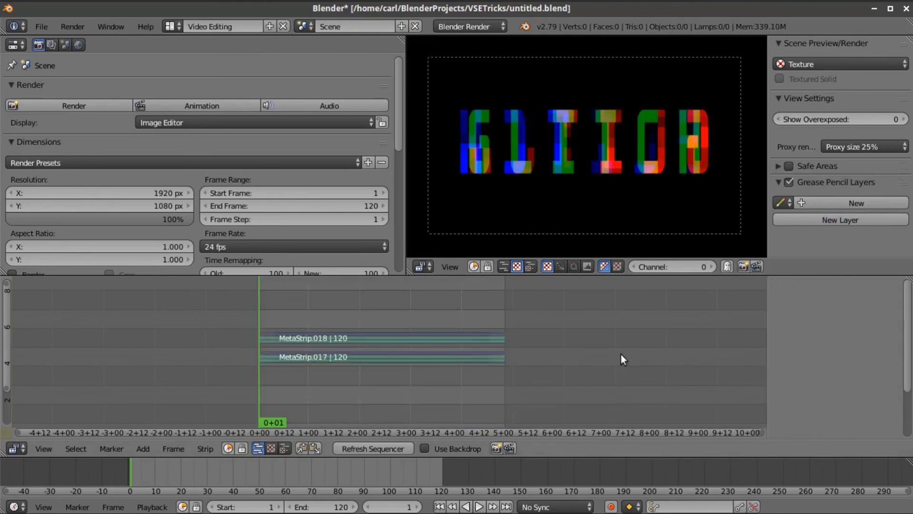
pyautogui.click(476, 338)
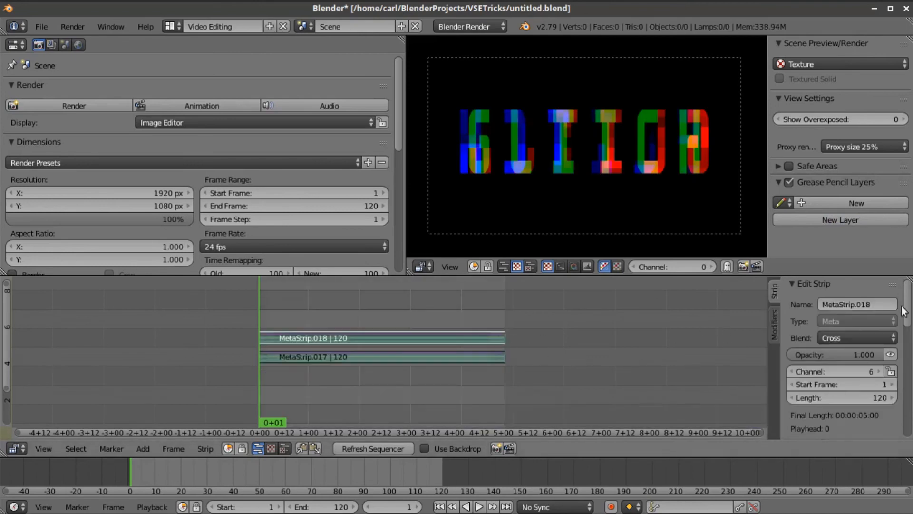
pyautogui.click(859, 337)
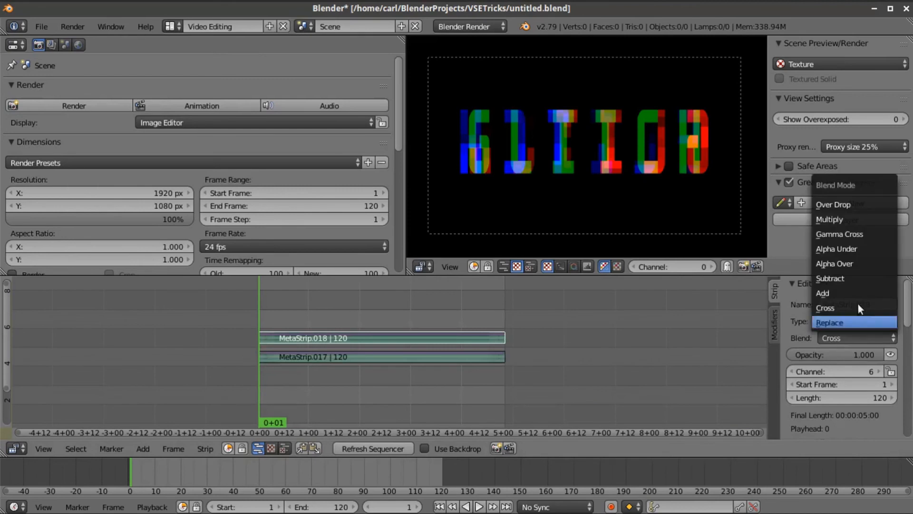
pyautogui.click(849, 275)
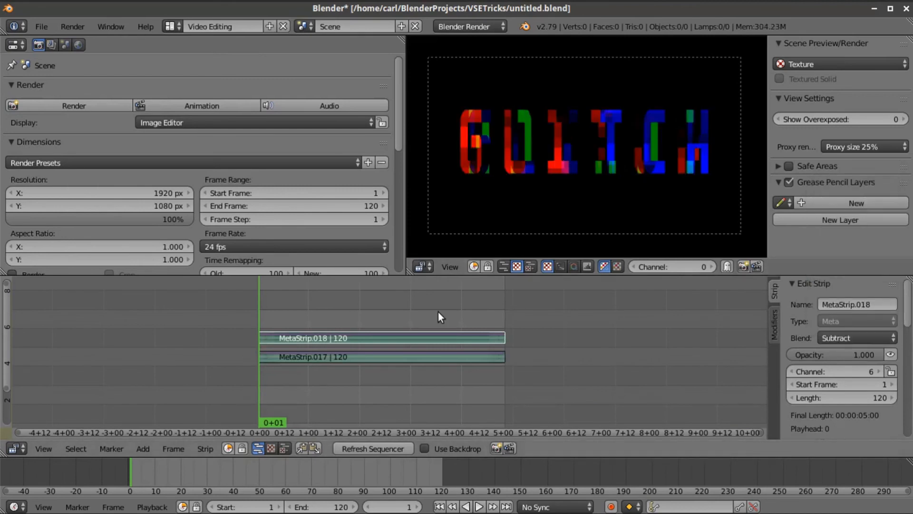
pyautogui.press('Tab')
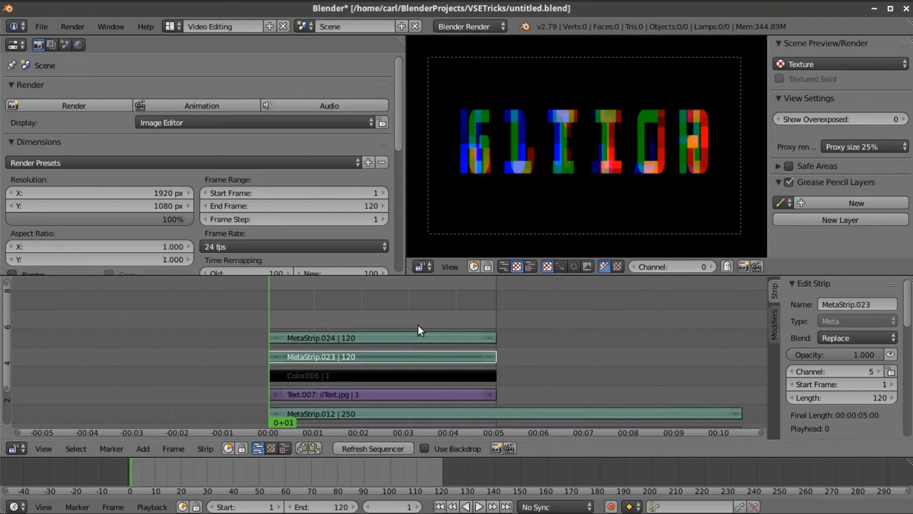
# - Set MetaStrip.024 to Add blending, toggling its visibility to compare the result
pyautogui.click(414, 339)
pyautogui.click(855, 334)
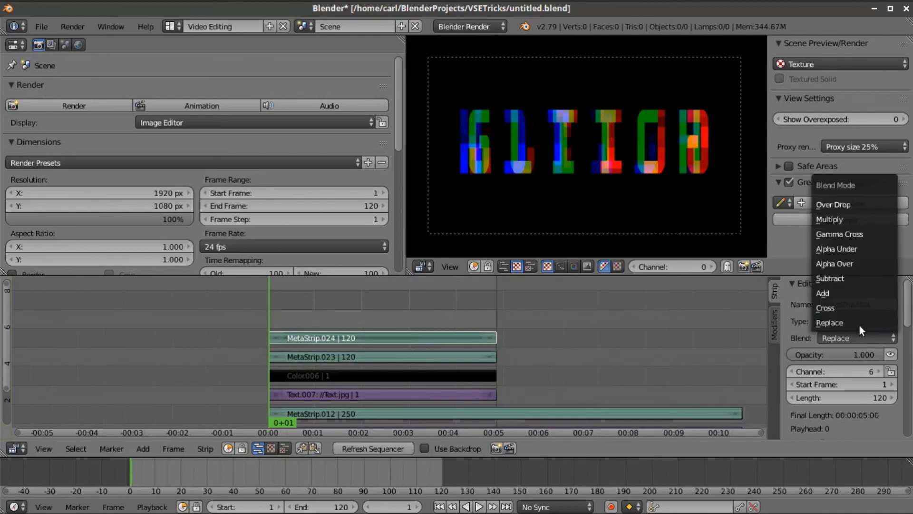
pyautogui.click(855, 293)
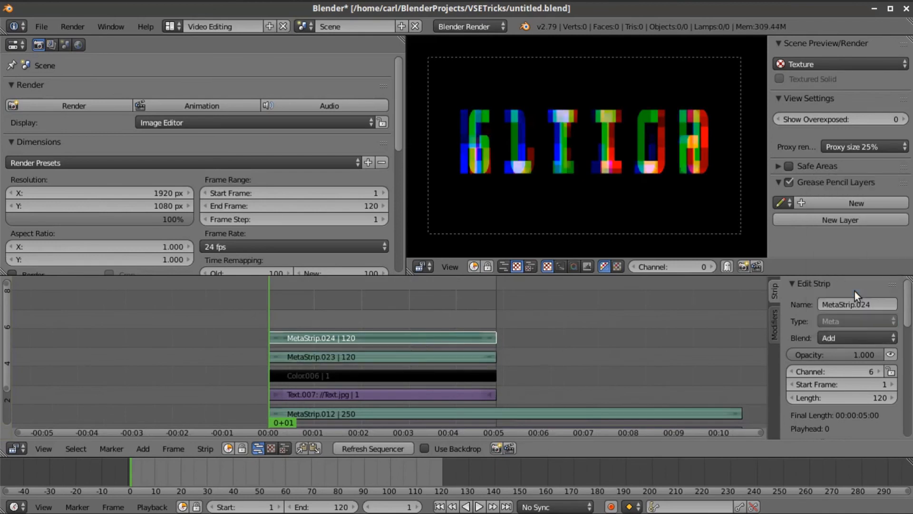
pyautogui.click(852, 338)
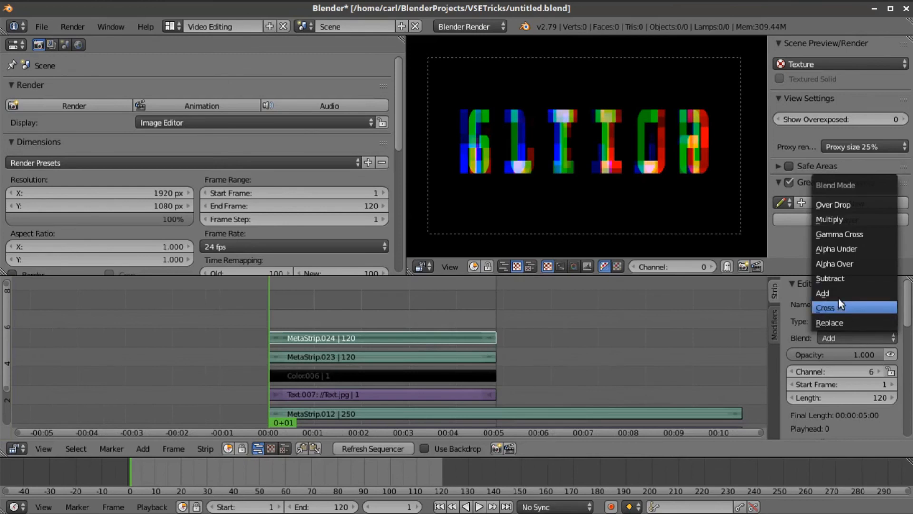
pyautogui.click(886, 350)
pyautogui.click(886, 350)
pyautogui.click(886, 349)
pyautogui.click(886, 349)
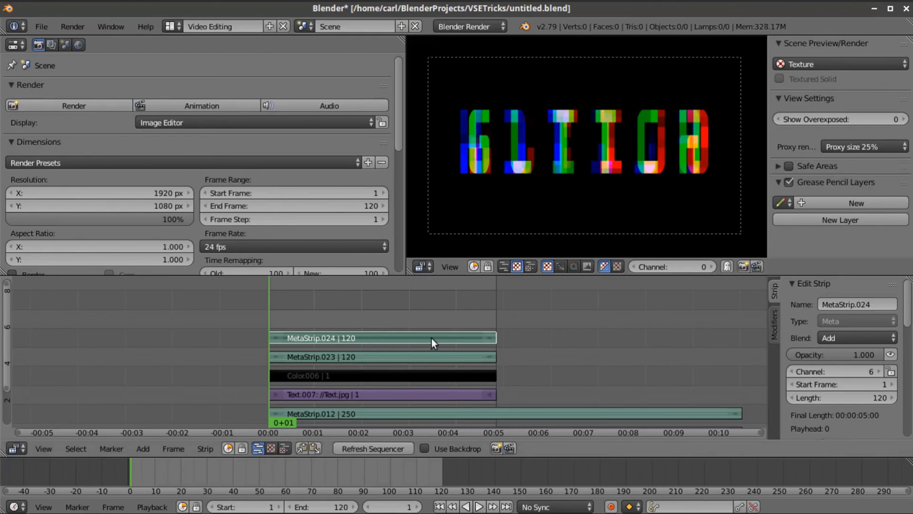
# - Select MetaStrip.023, MetaStrip.024 and the Color.006 strip together
pyautogui.rightClick(433, 355)
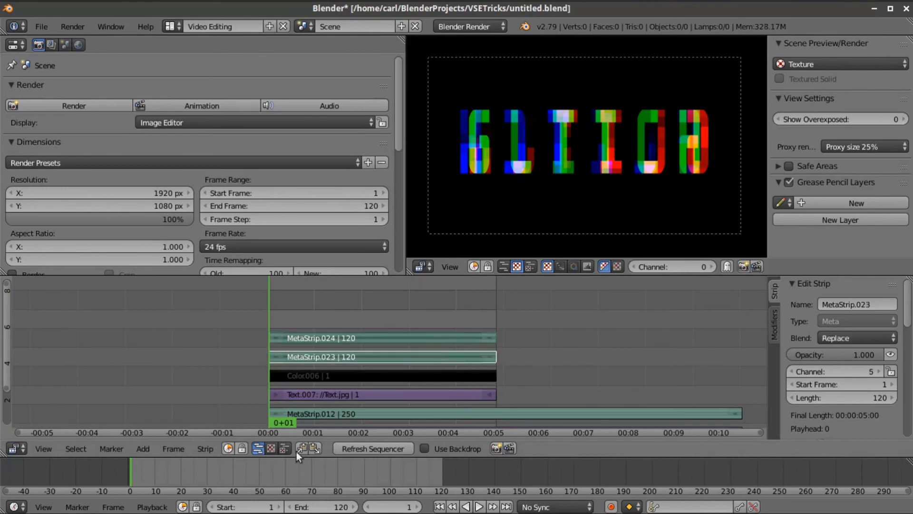
pyautogui.rightClick(346, 341)
pyautogui.rightClick(350, 357)
pyautogui.rightClick(351, 376)
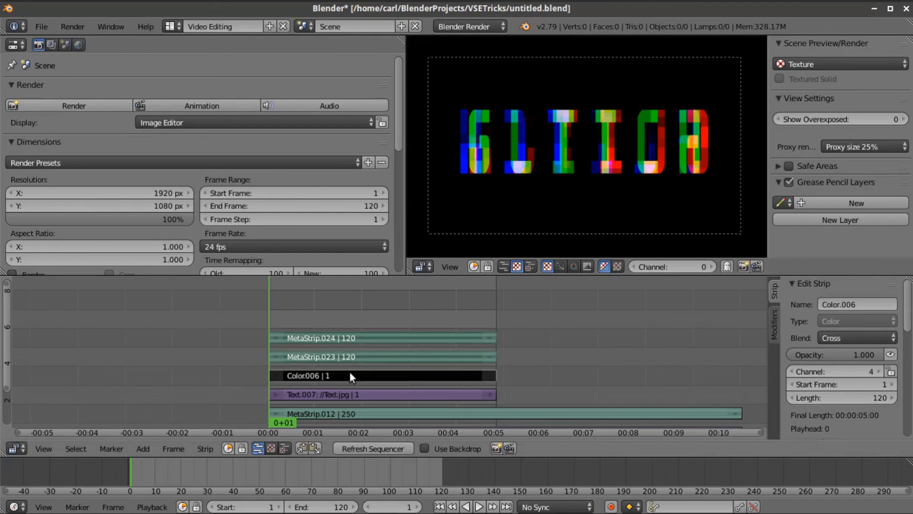
pyautogui.click(205, 447)
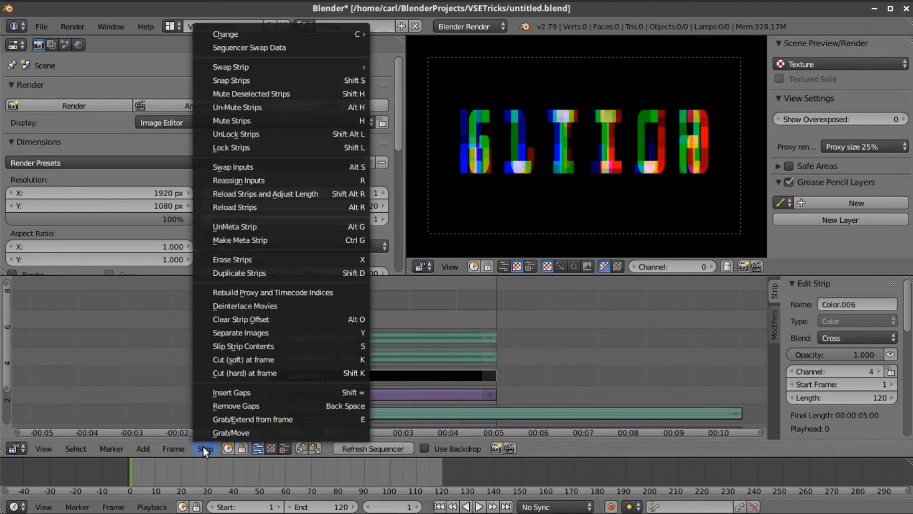
# - Combine the selected strips into MetaStrip.035 and preview around frame 73
pyautogui.click(267, 238)
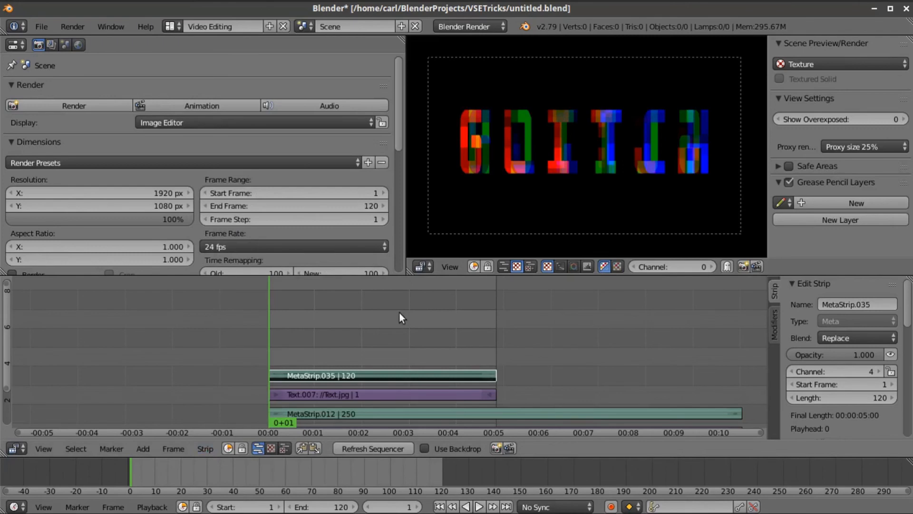
pyautogui.moveTo(381, 356); pyautogui.dragTo(422, 345)
pyautogui.scroll(7, 536, 224)
pyautogui.scroll(-9, 542, 190)
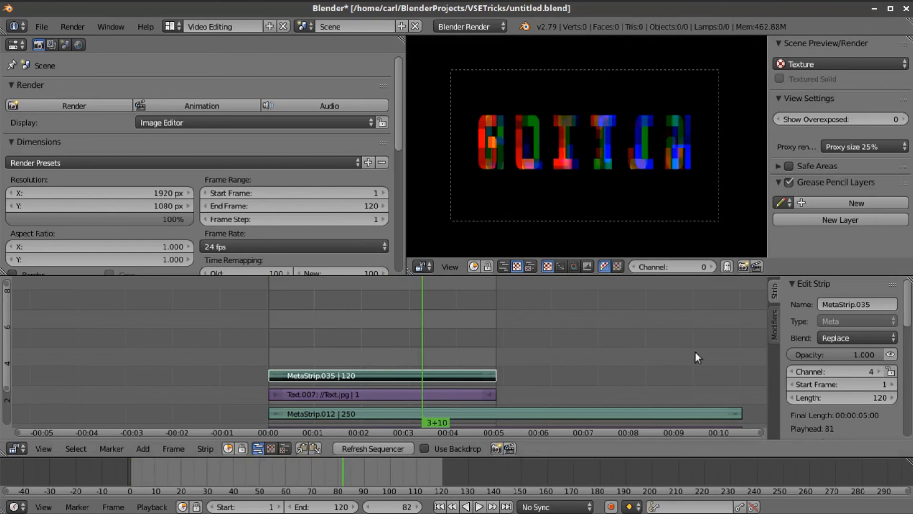
pyautogui.scroll(-10, 827, 333)
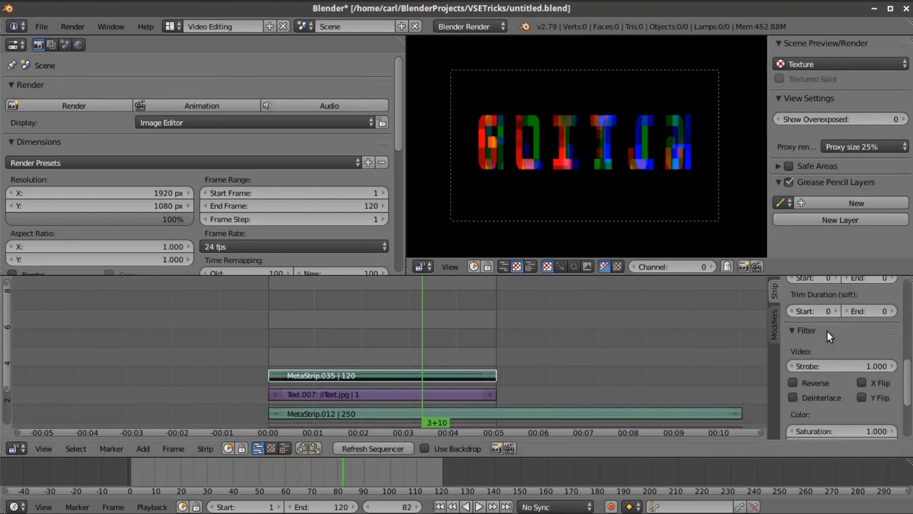
# - Set MetaStrip.035's colour Multiply to 1.5 and return the playhead to frame 45
pyautogui.click(830, 363)
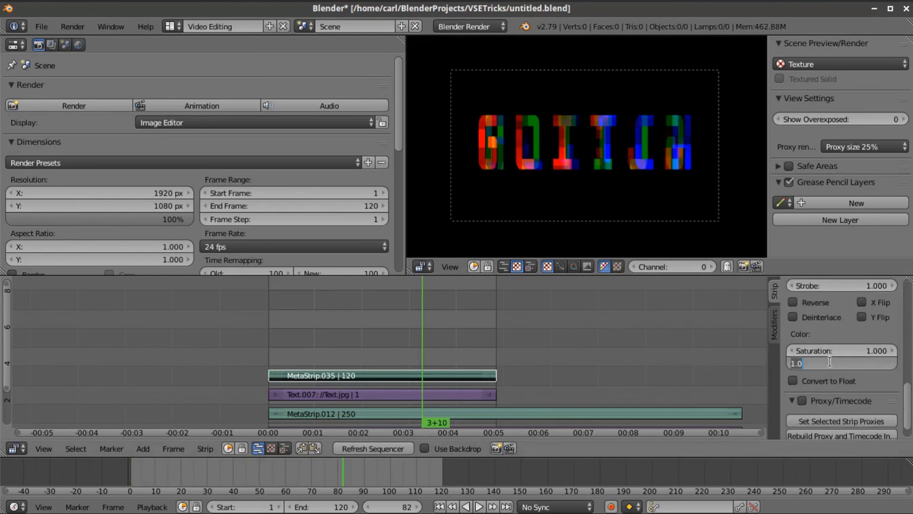
pyautogui.write('1.5')
pyautogui.press('Return')
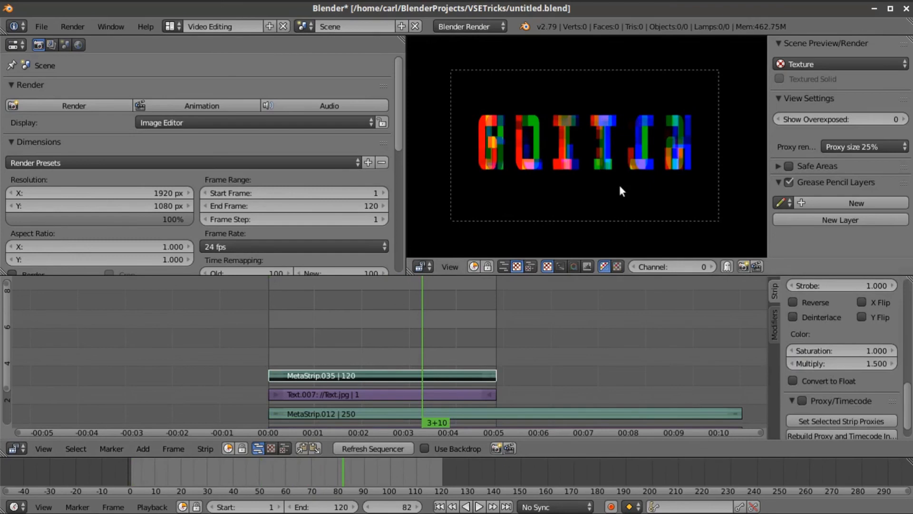
pyautogui.scroll(-1, 619, 183)
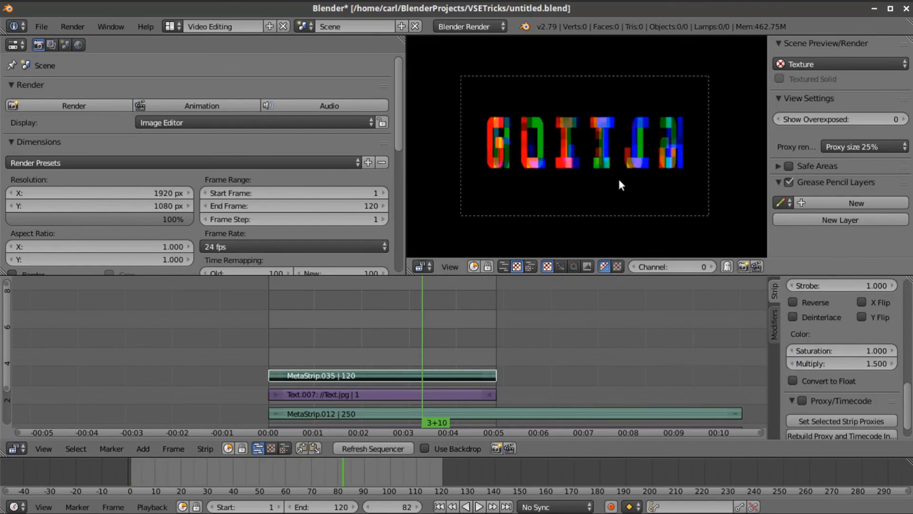
pyautogui.click(355, 347)
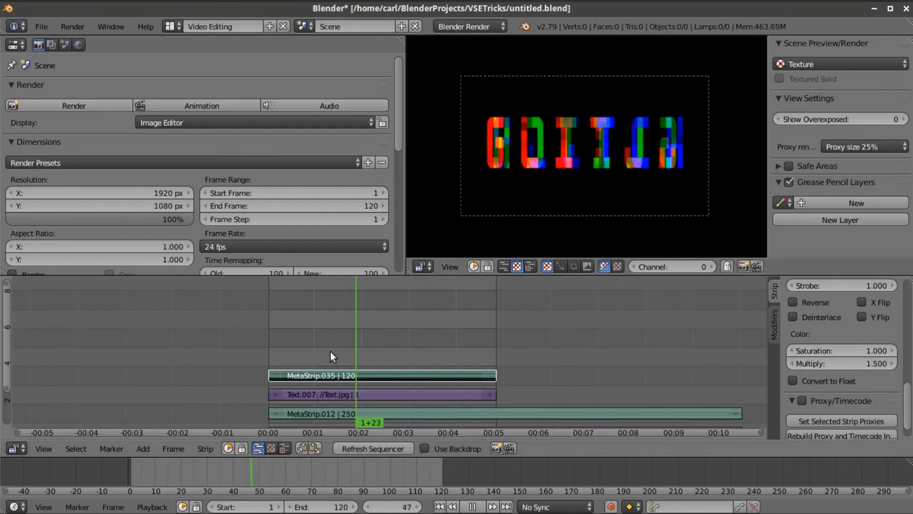
# - At frame 21, set MetaStrip.035's blend mode to Cross
pyautogui.moveTo(317, 353); pyautogui.dragTo(306, 357)
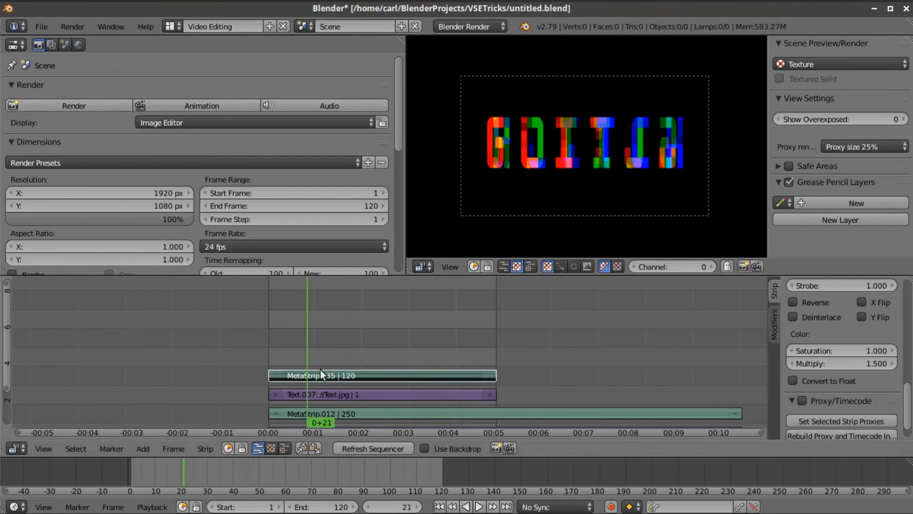
pyautogui.scroll(5, 879, 360)
pyautogui.scroll(3, 880, 360)
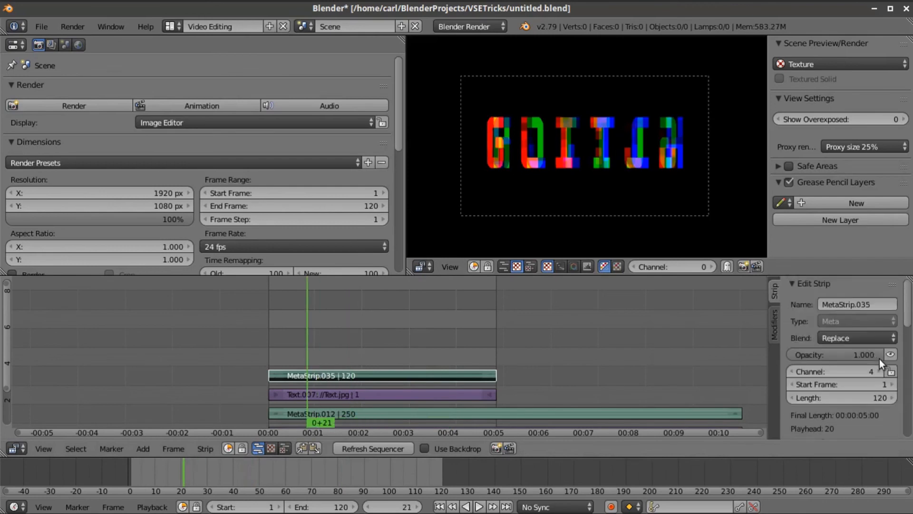
pyautogui.click(872, 340)
pyautogui.click(839, 308)
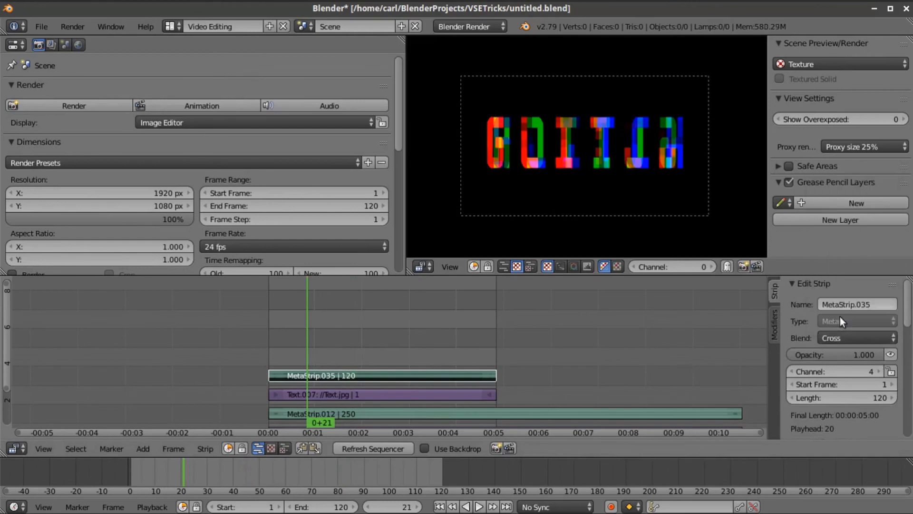
# - Keyframe MetaStrip.035's opacity at 0 on frame 21 and 1 on frame 22
pyautogui.moveTo(835, 350); pyautogui.dragTo(813, 342)
pyautogui.rightClick(817, 355)
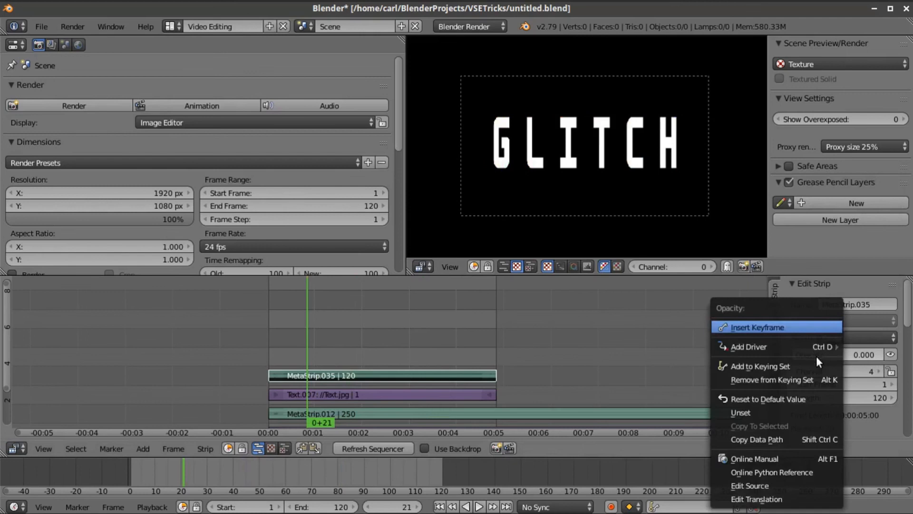
pyautogui.click(807, 327)
pyautogui.click(417, 507)
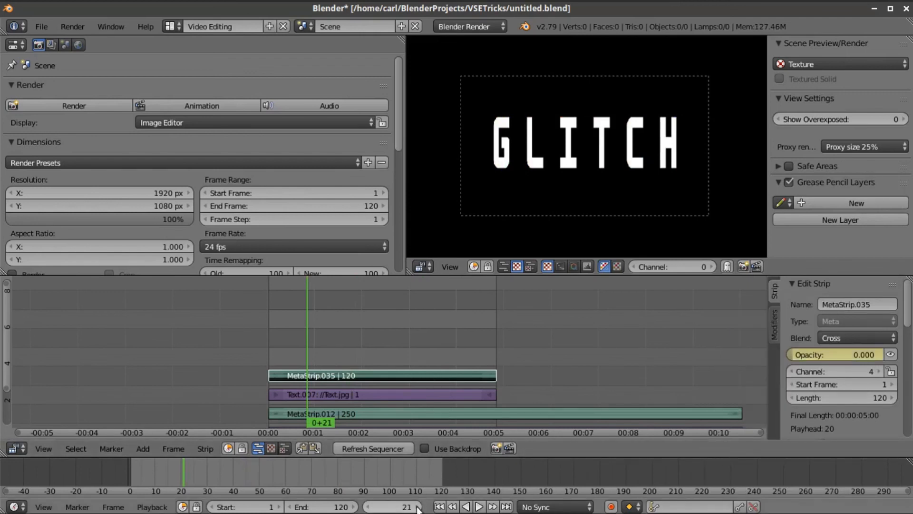
pyautogui.click(823, 352)
pyautogui.write('1')
pyautogui.press('Return')
pyautogui.rightClick(816, 355)
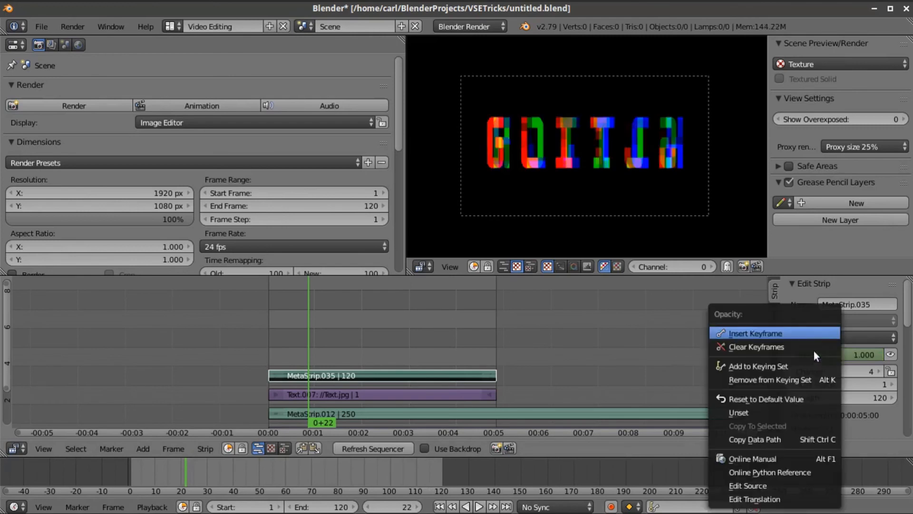
pyautogui.click(808, 335)
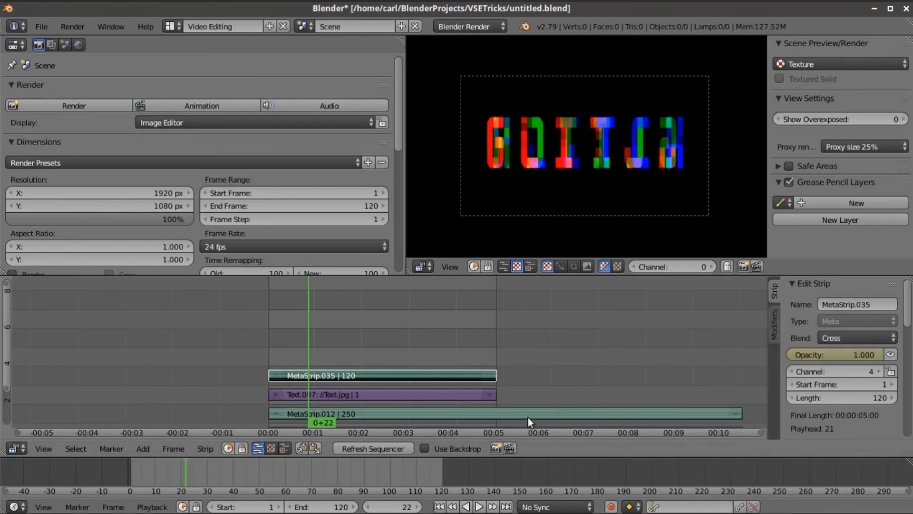
# - Keyframe the opacity at 1 on frame 24 and back to 0 on frame 25
pyautogui.click(419, 507)
pyautogui.click(419, 507)
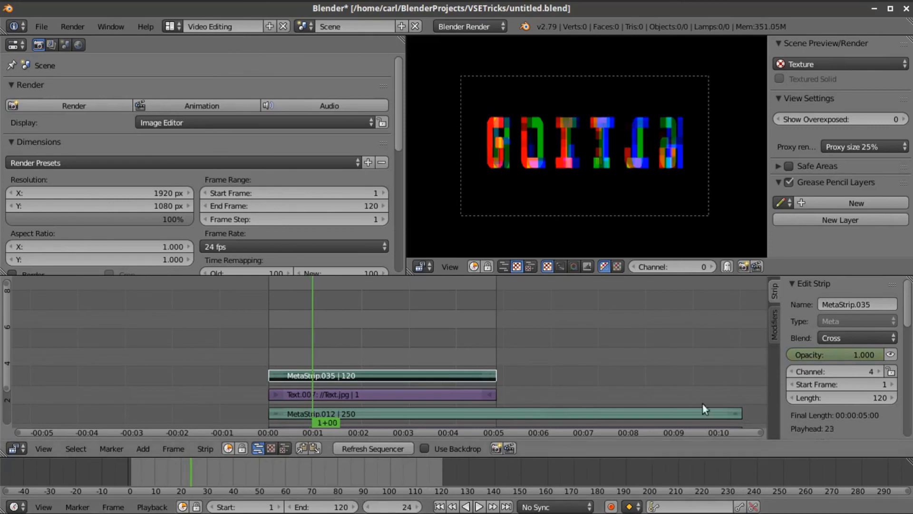
pyautogui.rightClick(811, 350)
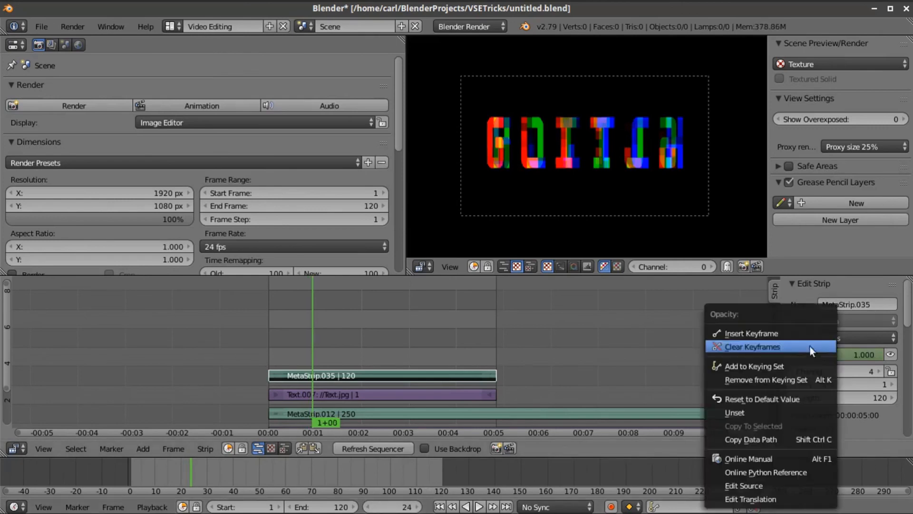
pyautogui.press('Return')
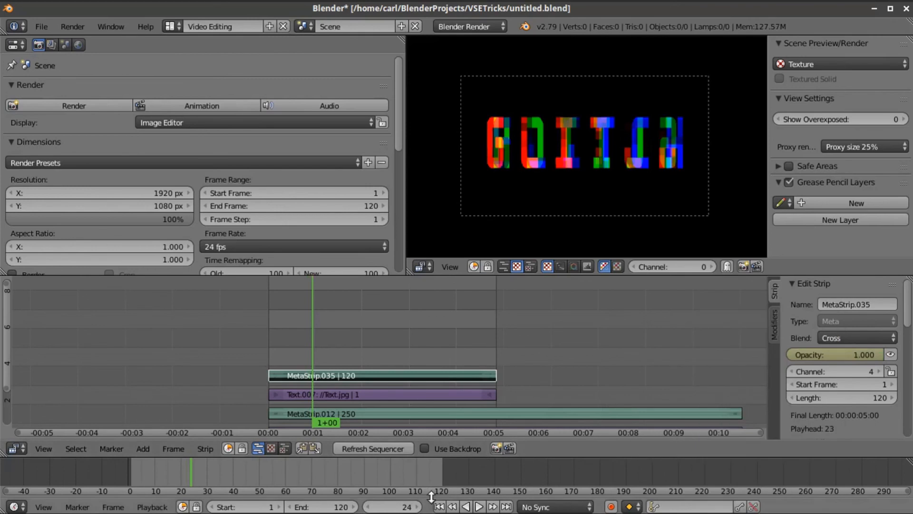
pyautogui.press('Right')
pyautogui.click(849, 355)
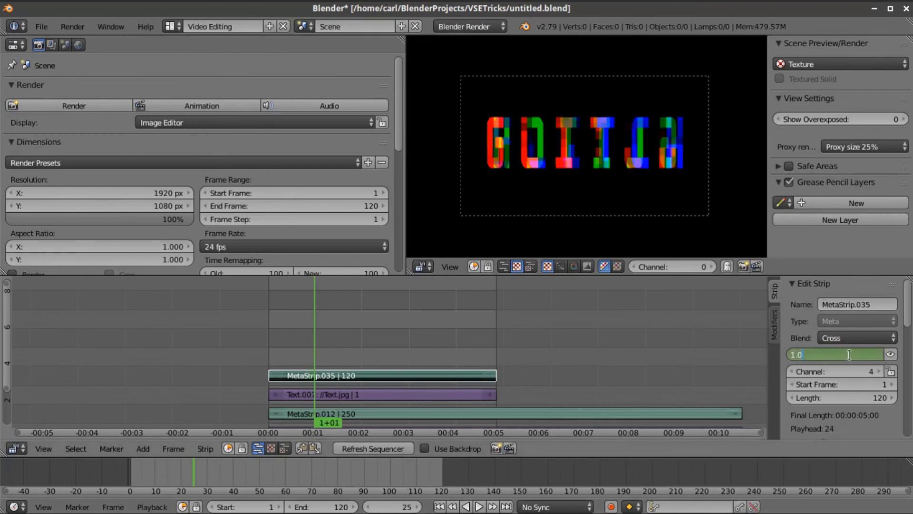
pyautogui.write('0')
pyautogui.press('Return')
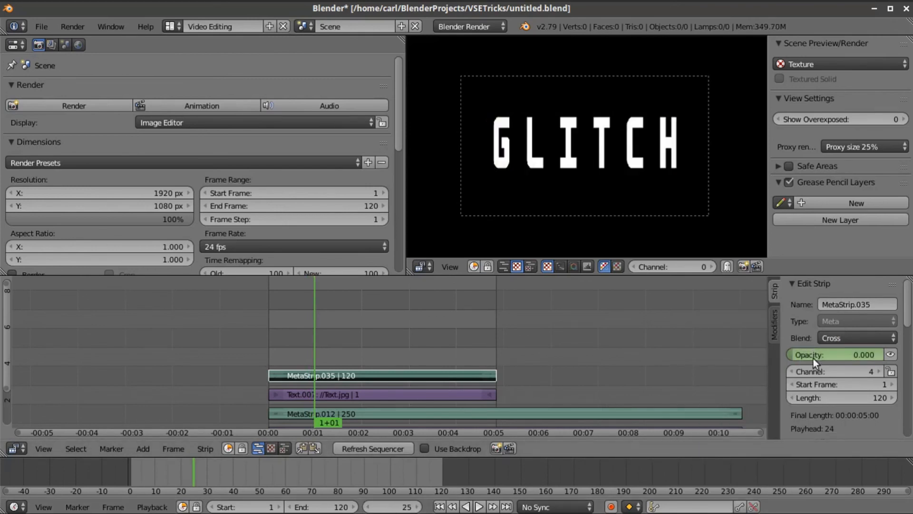
pyautogui.rightClick(812, 354)
pyautogui.click(794, 333)
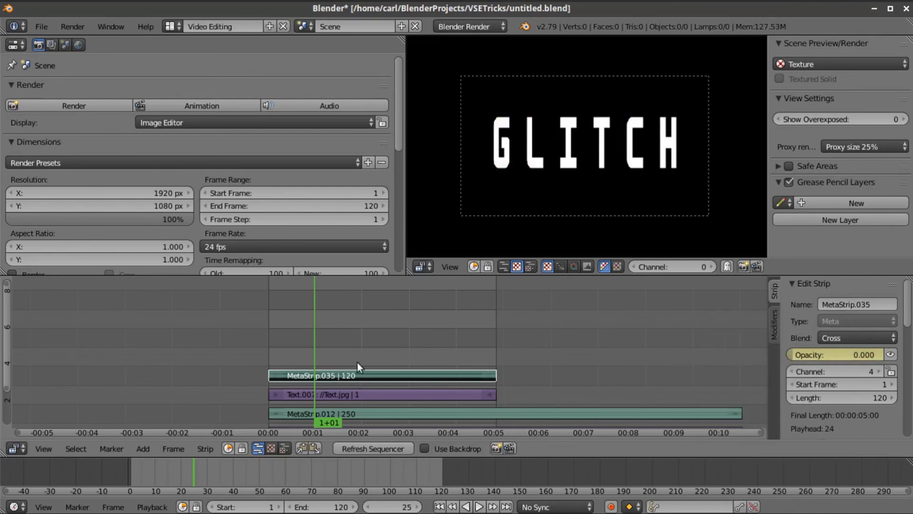
pyautogui.click(440, 507)
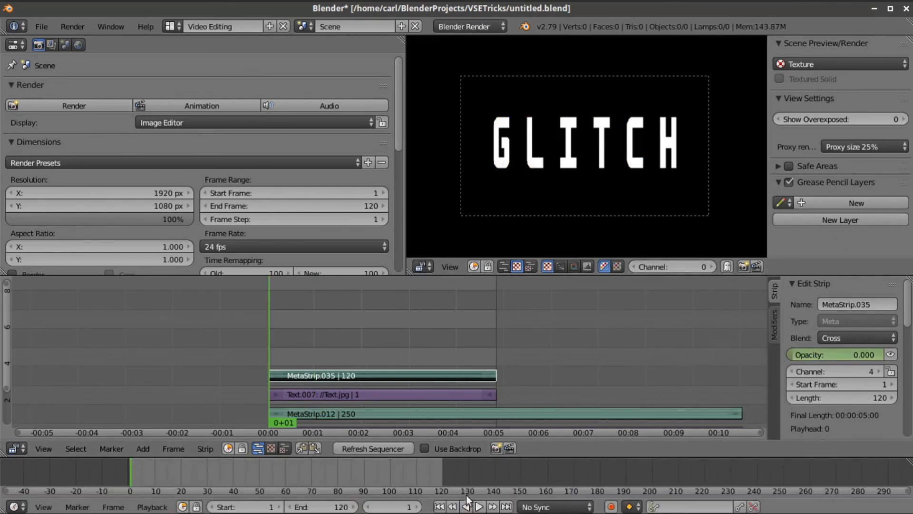
pyautogui.click(419, 507)
pyautogui.click(418, 507)
pyautogui.click(418, 507)
pyautogui.click(418, 507)
pyautogui.click(418, 507)
pyautogui.click(418, 507)
pyautogui.click(419, 507)
pyautogui.click(419, 507)
pyautogui.click(418, 507)
pyautogui.click(419, 507)
pyautogui.click(418, 507)
pyautogui.click(418, 507)
pyautogui.click(418, 507)
pyautogui.click(418, 508)
pyautogui.click(418, 507)
pyautogui.click(418, 507)
pyautogui.click(418, 507)
pyautogui.click(418, 507)
pyautogui.click(418, 508)
pyautogui.click(419, 507)
pyautogui.click(418, 507)
pyautogui.click(418, 507)
pyautogui.click(418, 507)
pyautogui.click(418, 507)
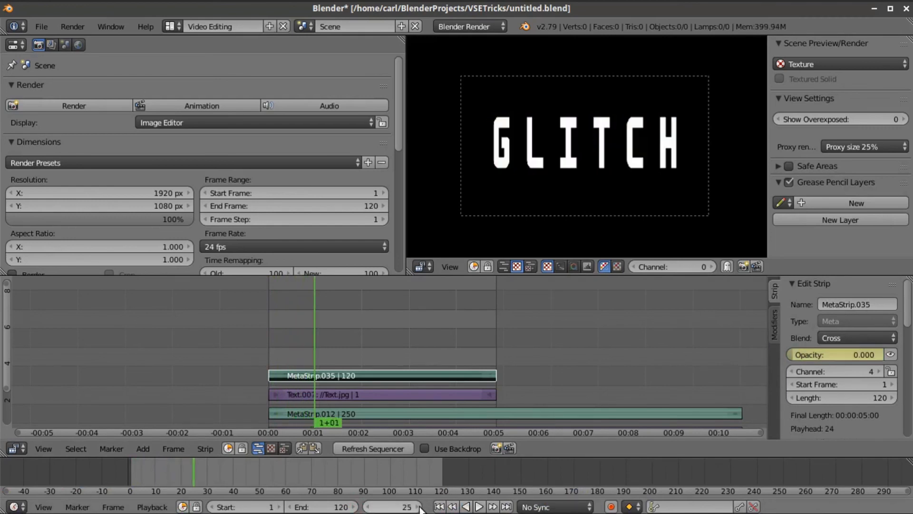
pyautogui.click(418, 508)
pyautogui.click(418, 507)
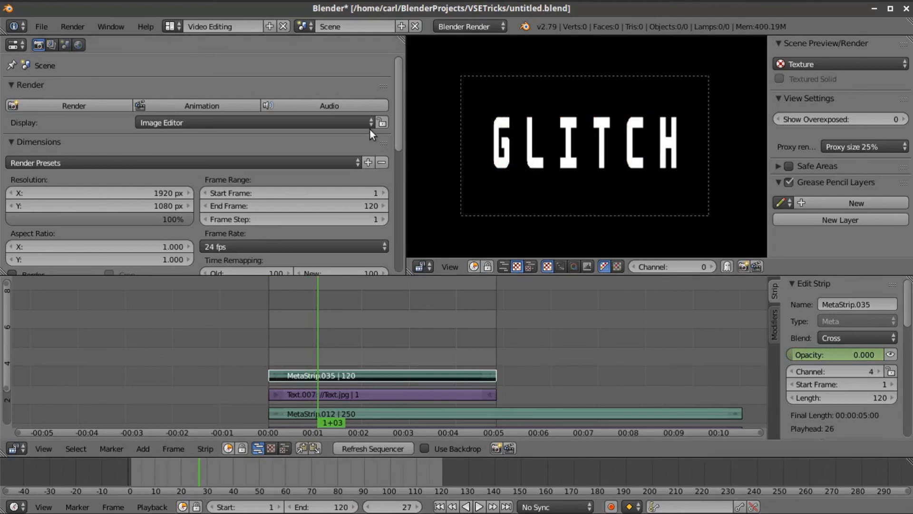
pyautogui.scroll(-15, 268, 196)
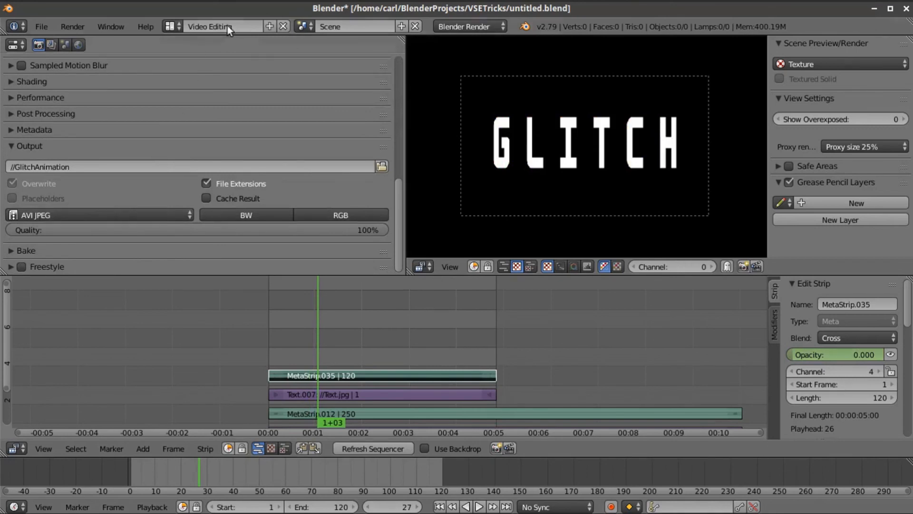
# - Switch to the TextBlur scene, set the proxy size to Scene render size, and scrub to about frame 80
pyautogui.click(301, 26)
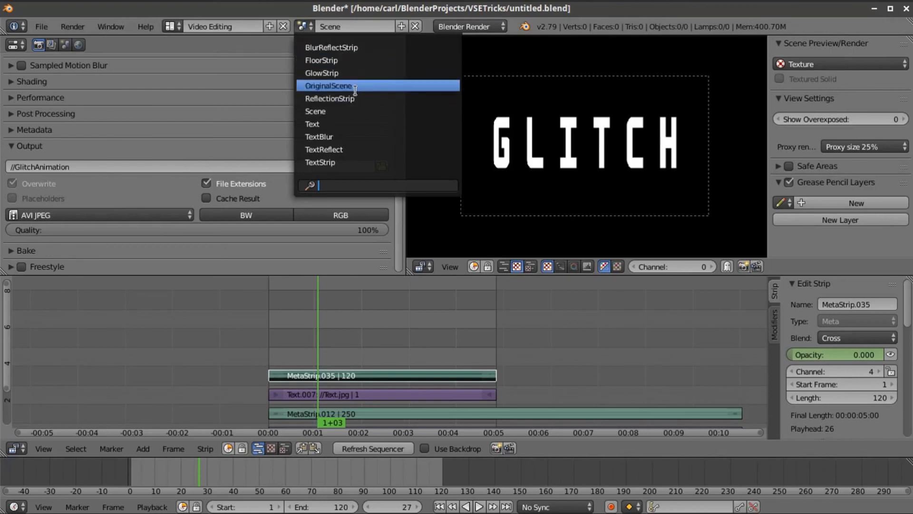
pyautogui.click(356, 137)
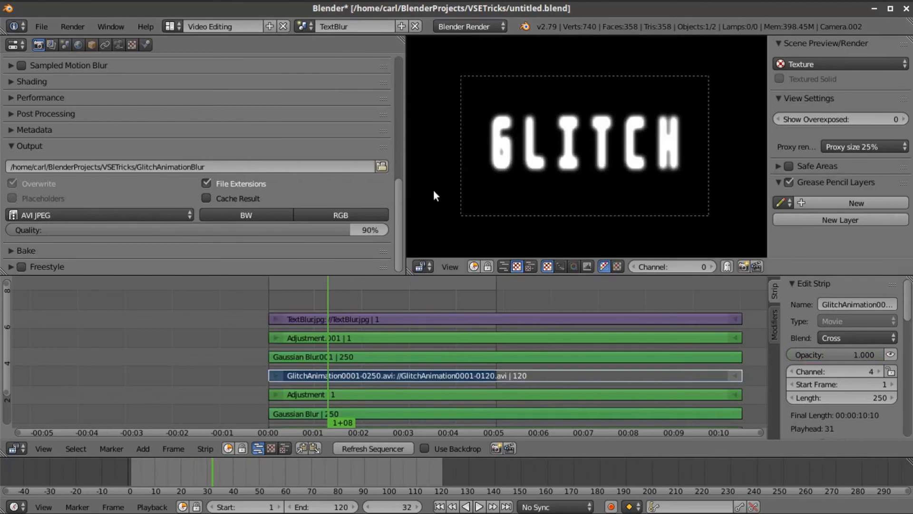
pyautogui.click(855, 142)
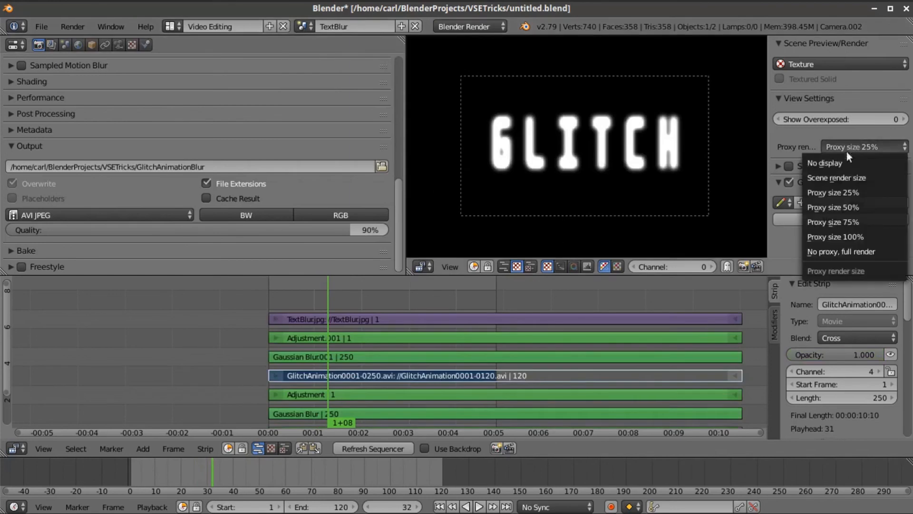
pyautogui.click(838, 177)
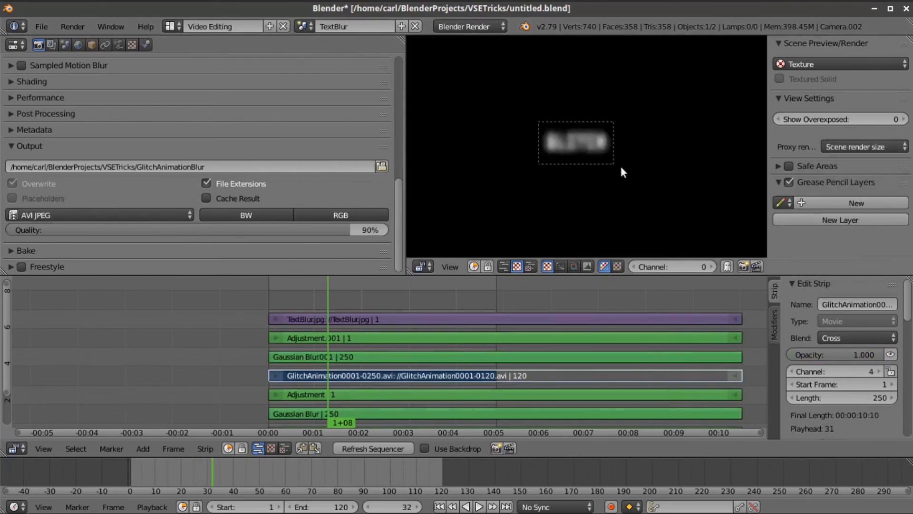
pyautogui.moveTo(341, 300); pyautogui.dragTo(399, 299)
pyautogui.scroll(2, 575, 164)
# - Inspect the Gaussian Blur.001 and Adjustment.001 settings, then scrub the preview to frame 88
pyautogui.click(304, 359)
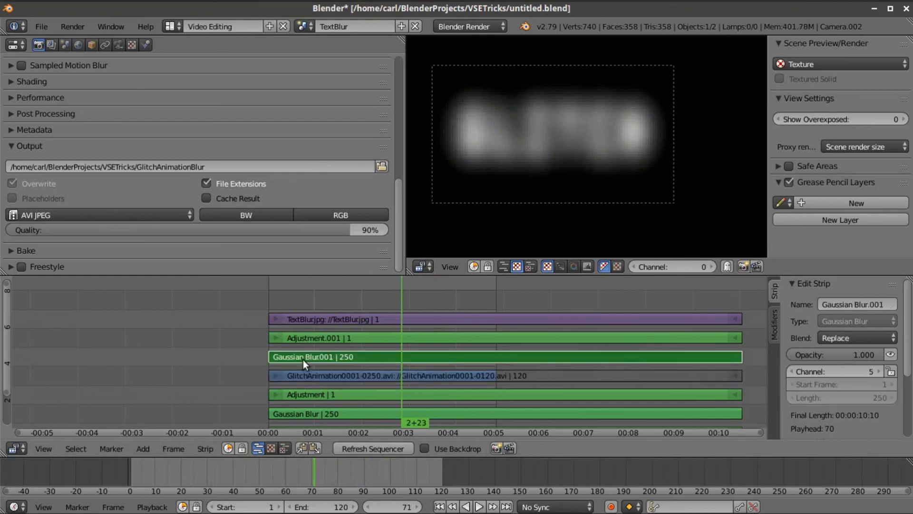
pyautogui.scroll(-5, 821, 372)
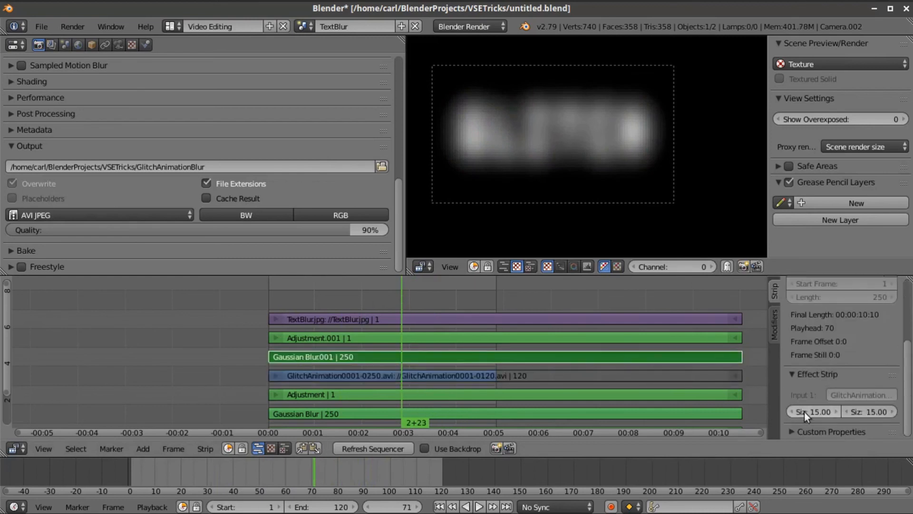
pyautogui.rightClick(389, 339)
pyautogui.moveTo(425, 298); pyautogui.dragTo(366, 299)
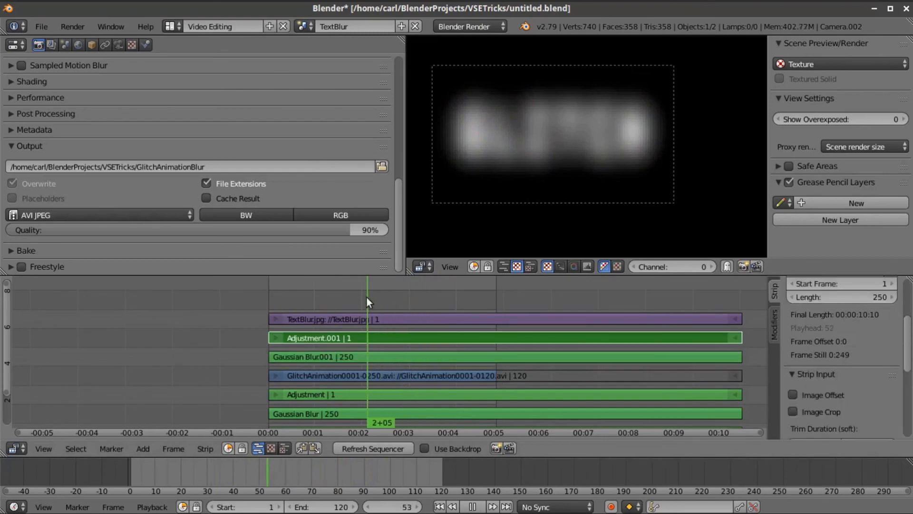
pyautogui.scroll(-8, 803, 330)
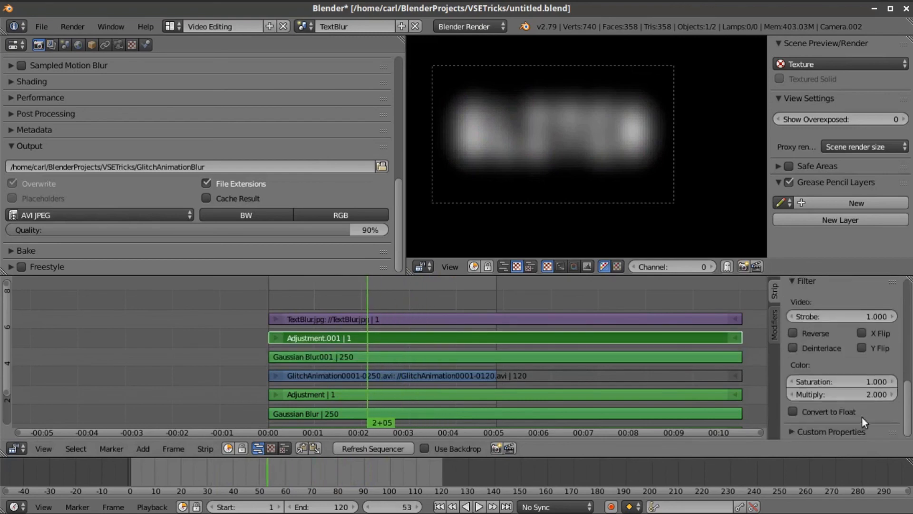
pyautogui.moveTo(395, 302); pyautogui.dragTo(437, 303)
pyautogui.moveTo(430, 302); pyautogui.dragTo(433, 303)
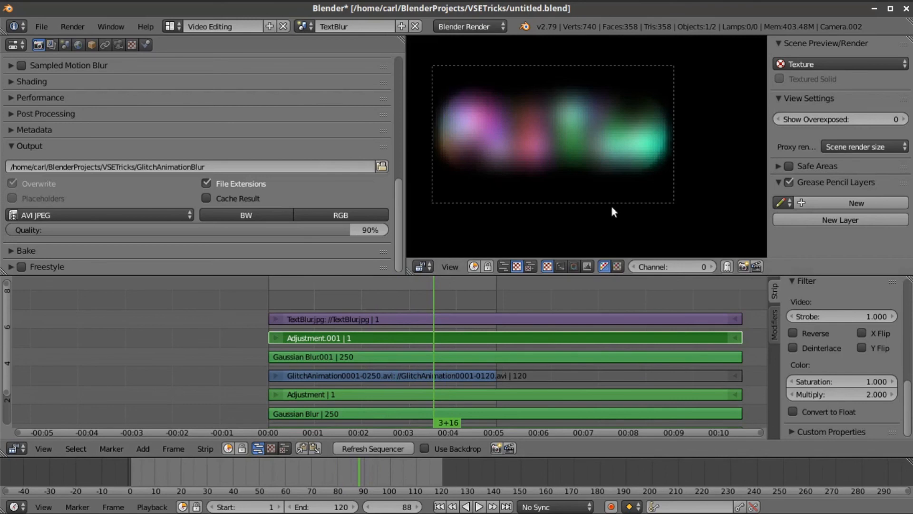
# - Try Cross blending on the TextBlur.jpg image strip, then set it back to Multiply
pyautogui.rightClick(491, 314)
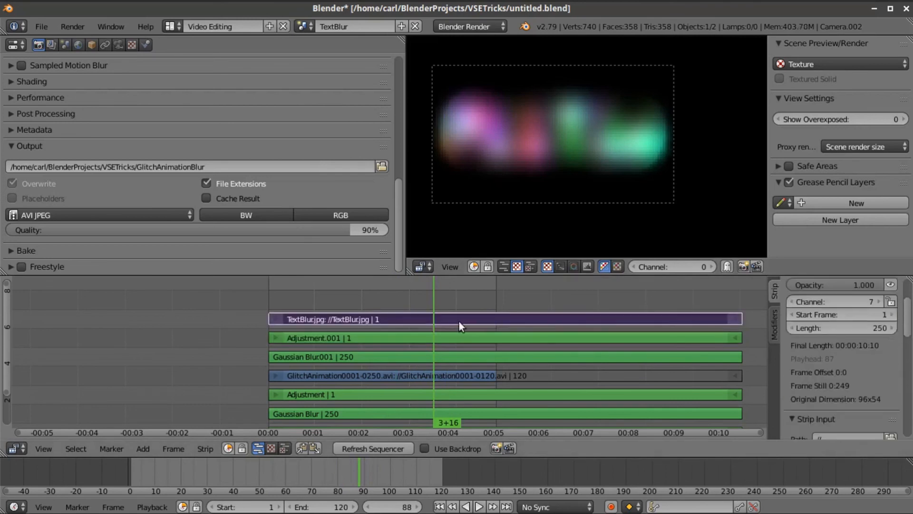
pyautogui.scroll(4, 870, 329)
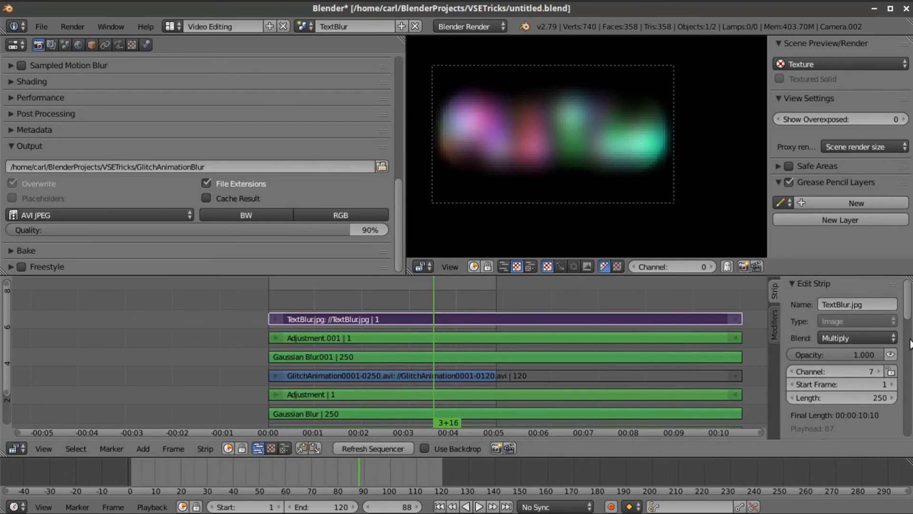
pyautogui.click(868, 338)
pyautogui.click(854, 308)
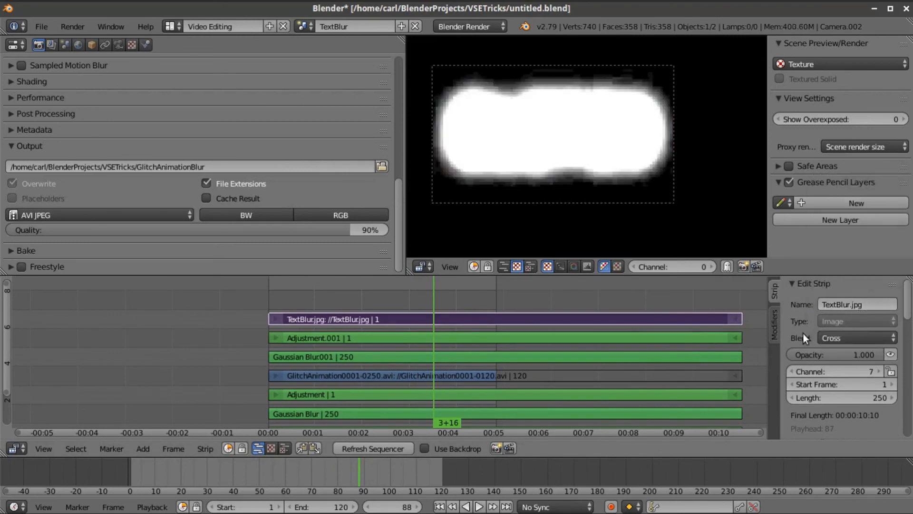
pyautogui.scroll(-8, 852, 390)
pyautogui.scroll(-5, 852, 380)
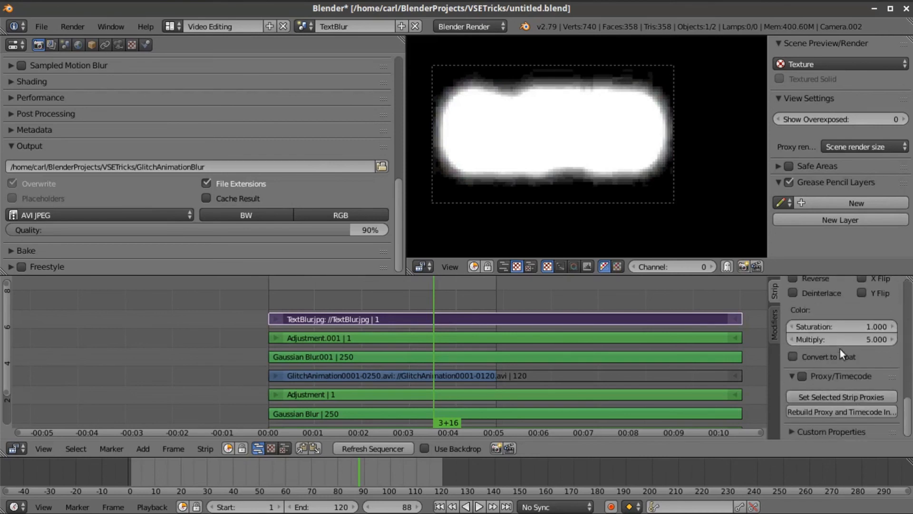
pyautogui.scroll(-8, 848, 342)
pyautogui.scroll(15, 847, 342)
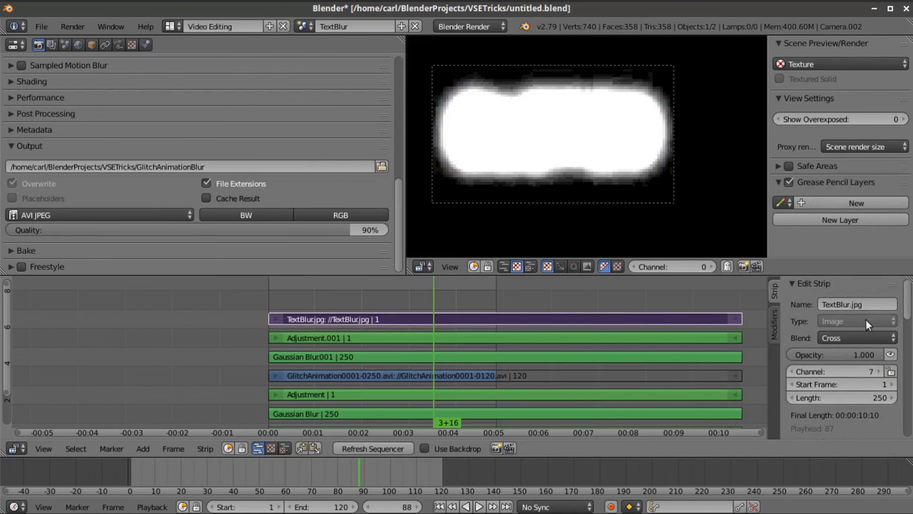
pyautogui.click(862, 336)
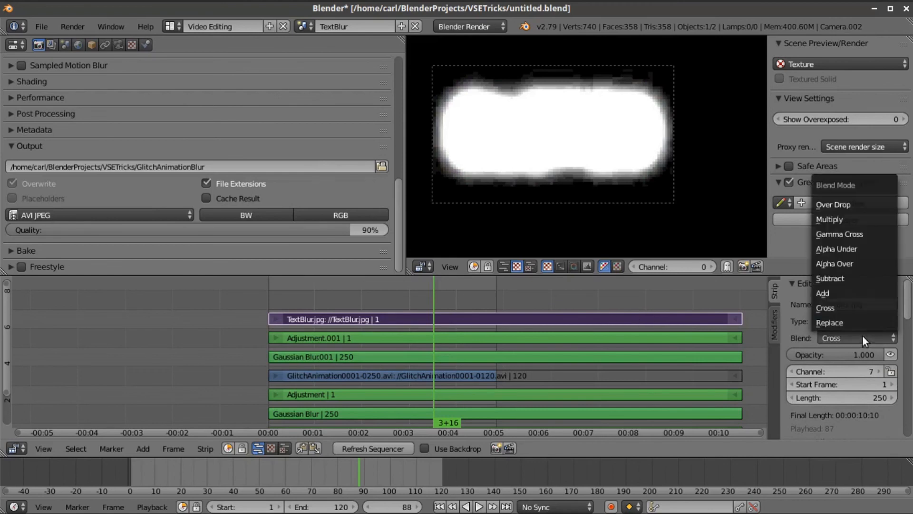
pyautogui.click(845, 222)
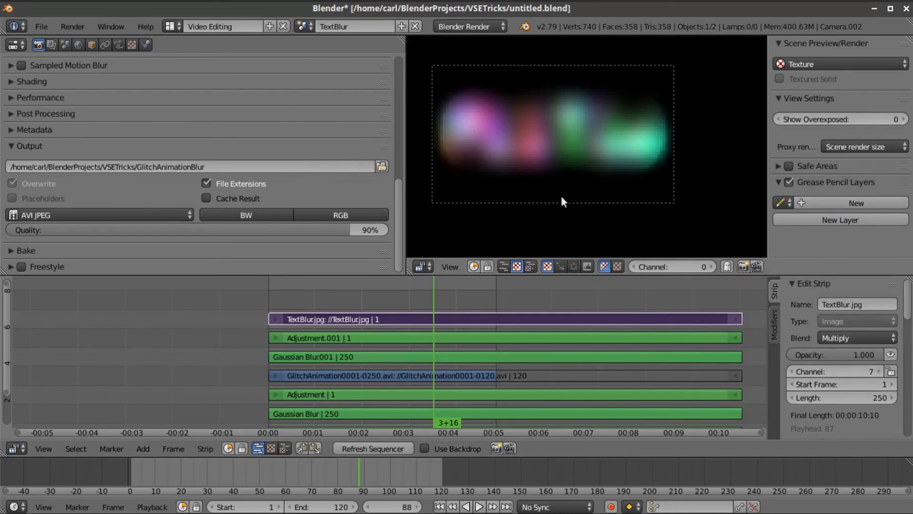
# - Scrub the preview, then switch to the TextReflect scene and pan to show all its strips
pyautogui.moveTo(367, 311); pyautogui.dragTo(435, 290)
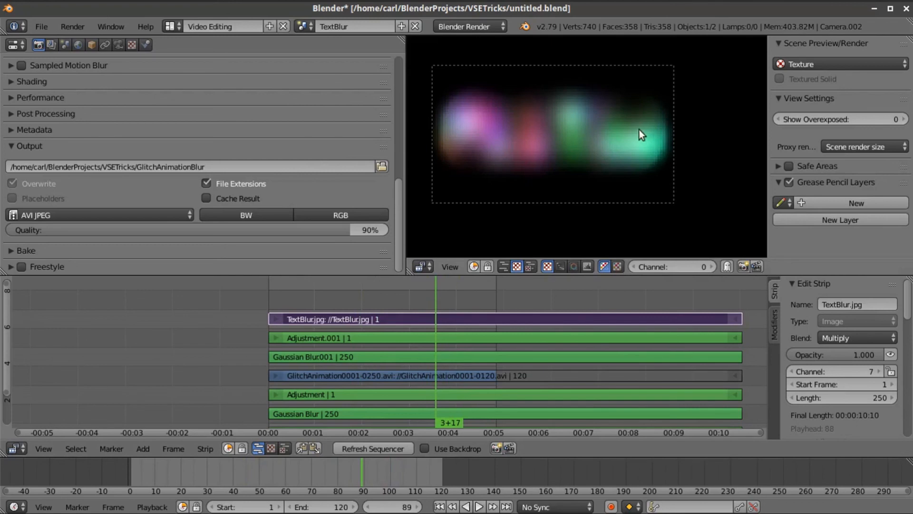
pyautogui.moveTo(450, 289); pyautogui.dragTo(376, 293)
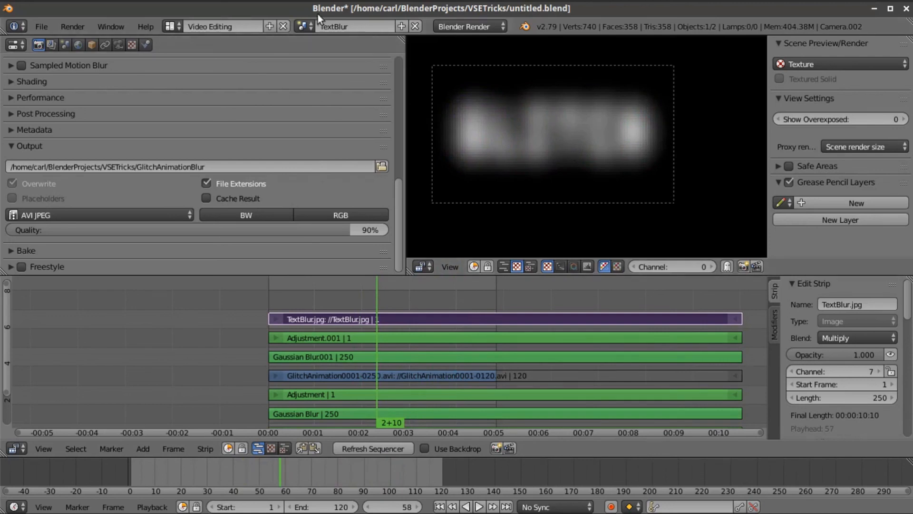
pyautogui.click(297, 23)
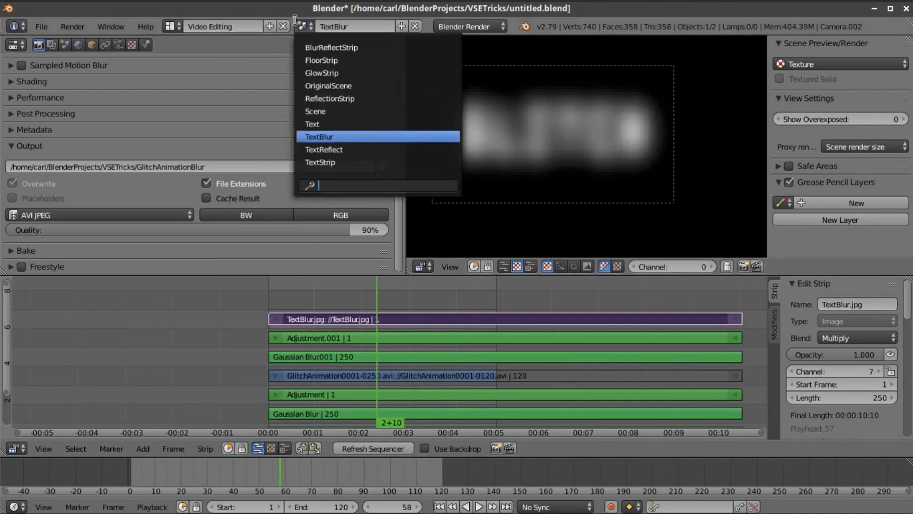
pyautogui.click(330, 148)
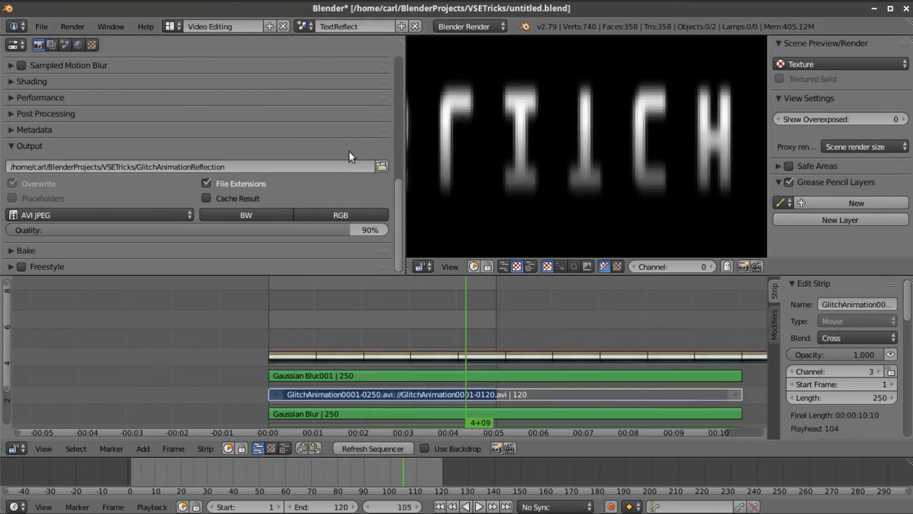
pyautogui.scroll(-3, 511, 187)
pyautogui.moveTo(379, 288); pyautogui.dragTo(334, 254, button='middle')
# - Select the MetaStrip.002 strip on channel 5 and scrub the preview to about frame 97
pyautogui.moveTo(360, 312); pyautogui.dragTo(287, 305)
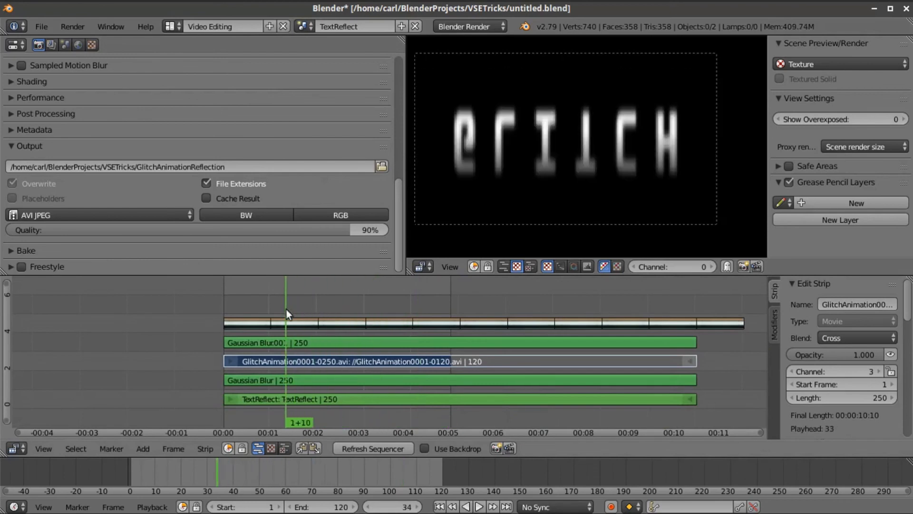
pyautogui.click(257, 302)
pyautogui.click(233, 304)
pyautogui.rightClick(338, 321)
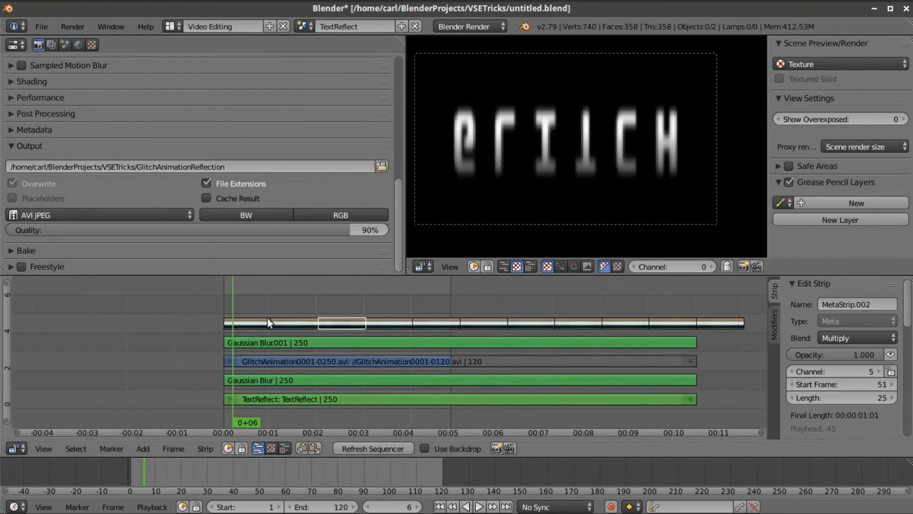
pyautogui.moveTo(328, 302); pyautogui.dragTo(413, 298)
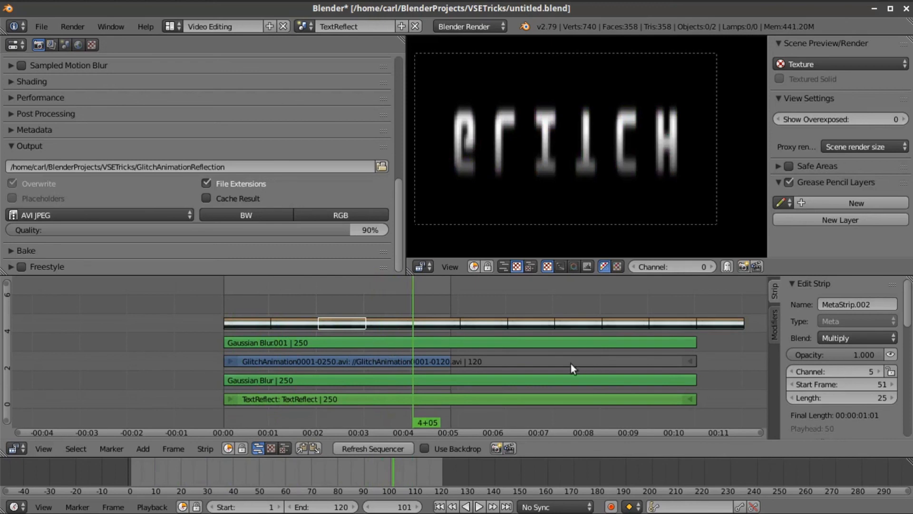
# - Check Gaussian Blur001's size and the GlitchAnimation strip's Y Flip, then scrub to frame 107
pyautogui.click(484, 345)
pyautogui.scroll(-5, 849, 360)
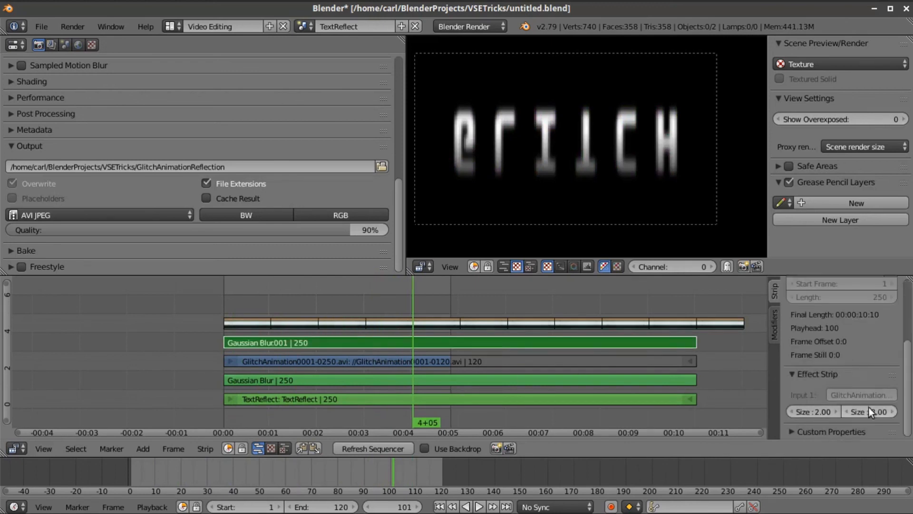
pyautogui.moveTo(364, 306); pyautogui.dragTo(236, 305)
pyautogui.rightClick(393, 358)
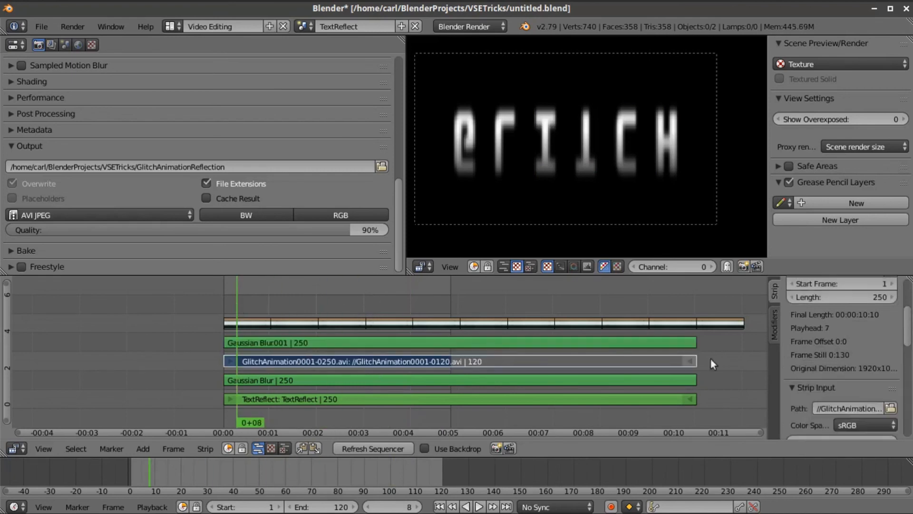
pyautogui.scroll(-6, 815, 365)
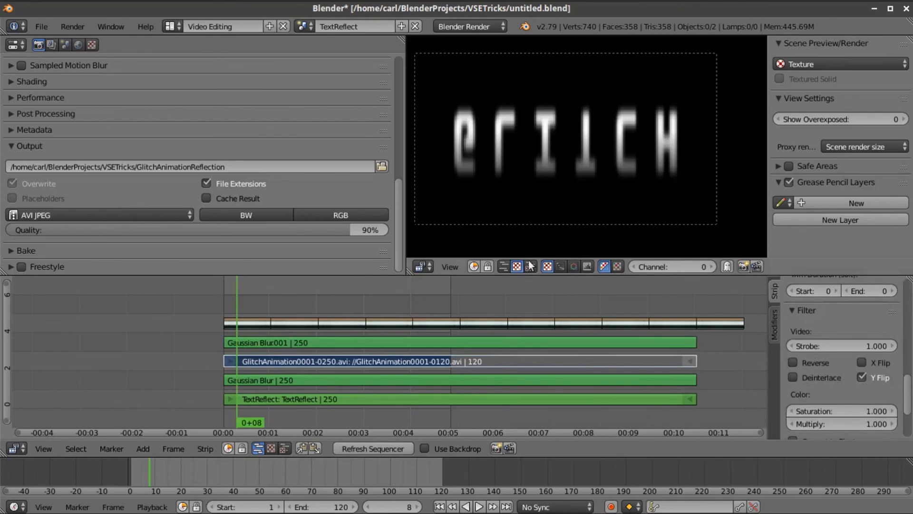
pyautogui.moveTo(293, 307); pyautogui.dragTo(425, 307)
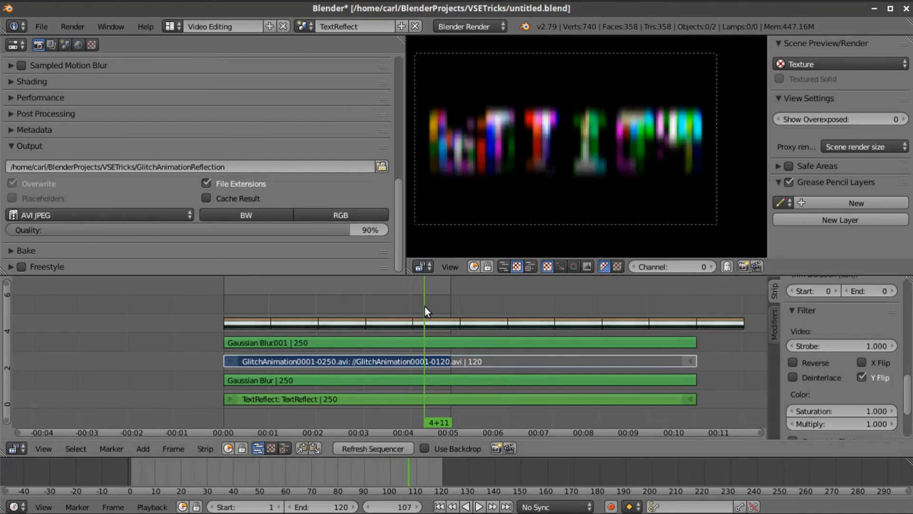
# - Switch to the Default layout and pick the TextStrip scene, passing through BlurReflectStrip
pyautogui.click(172, 27)
pyautogui.click(186, 86)
pyautogui.click(302, 29)
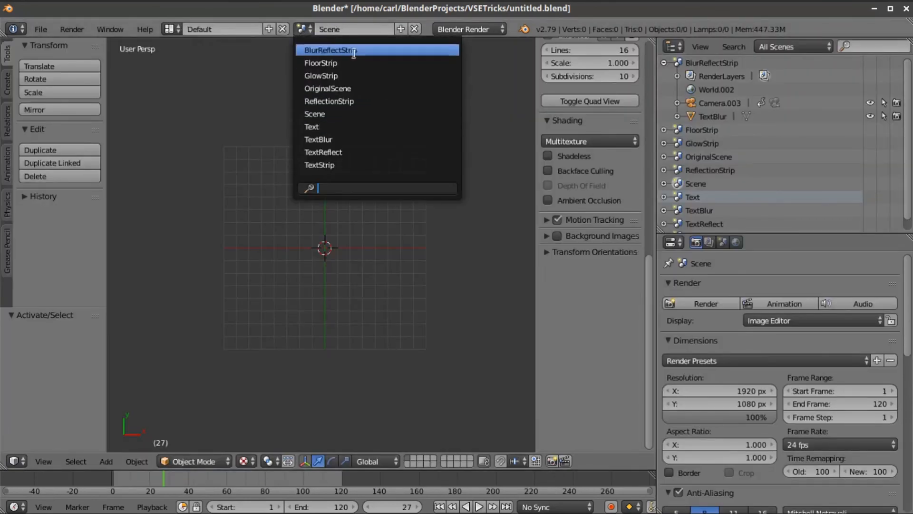
pyautogui.click(355, 50)
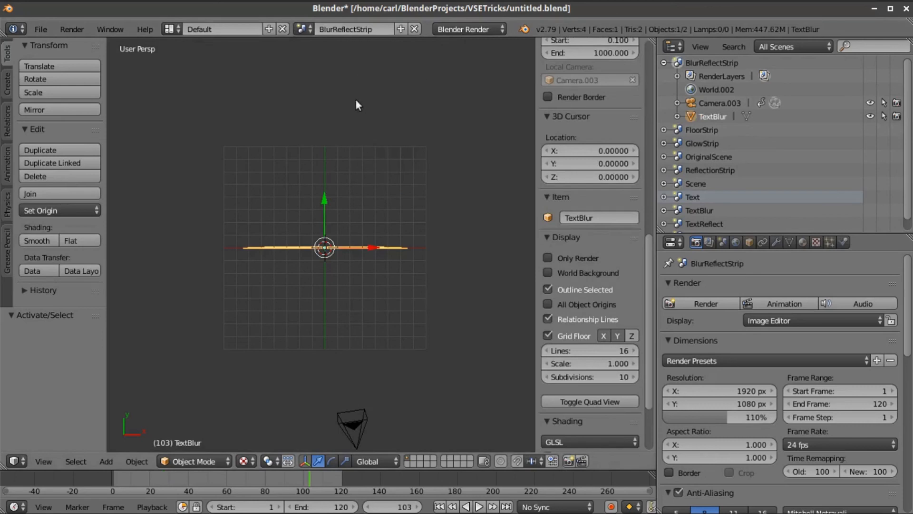
pyautogui.click(306, 28)
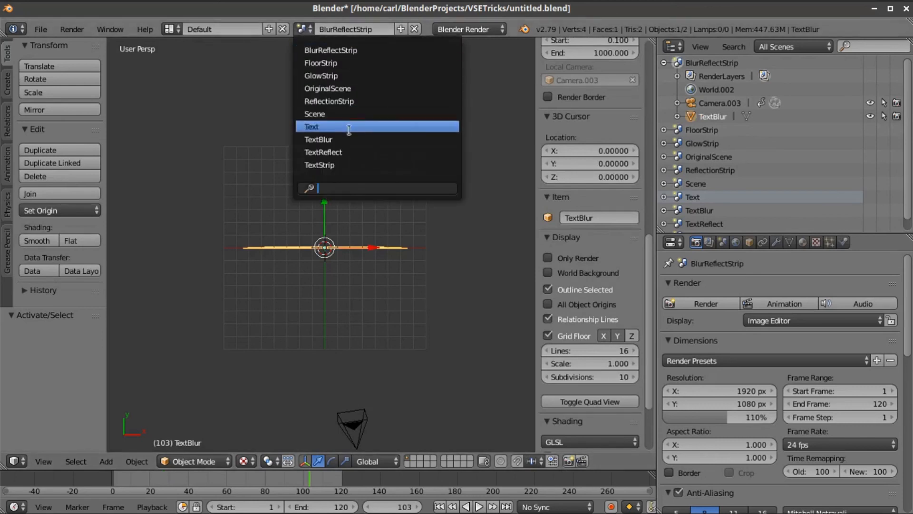
pyautogui.click(385, 166)
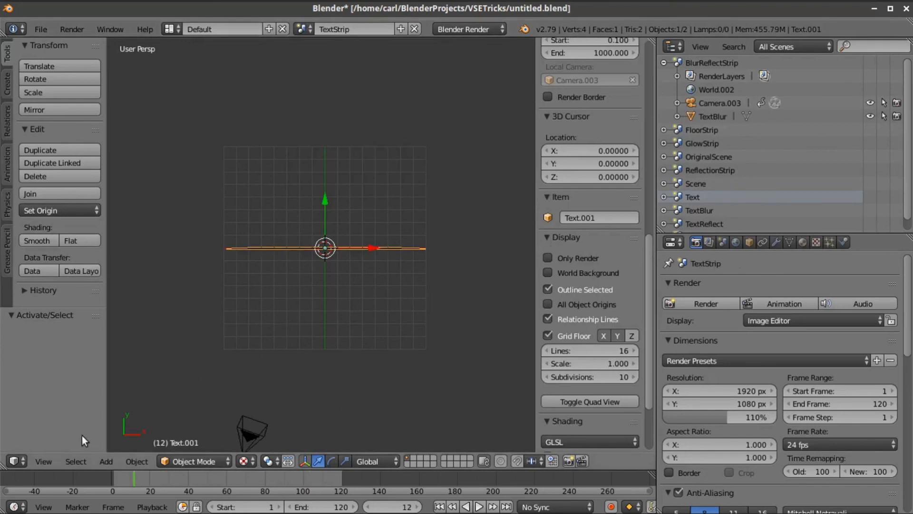
# - View the text through the camera with Only Render and World Background enabled
pyautogui.click(51, 459)
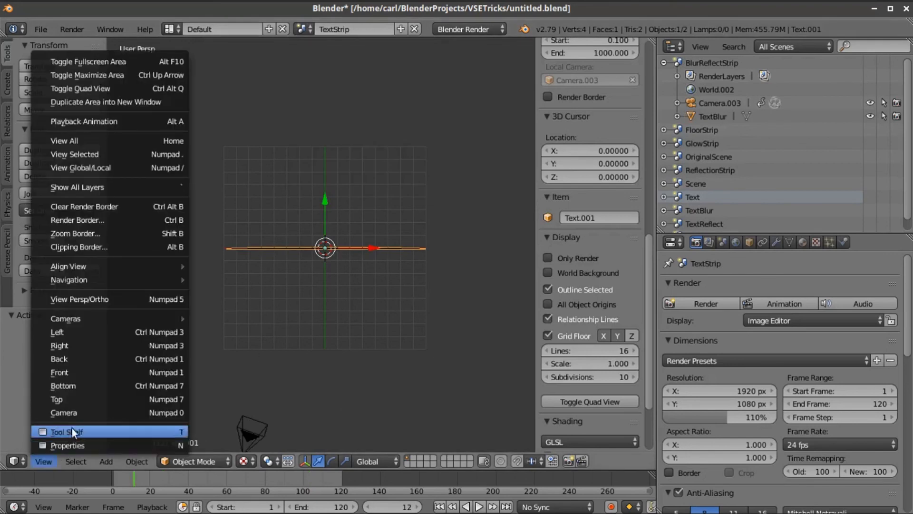
pyautogui.click(72, 413)
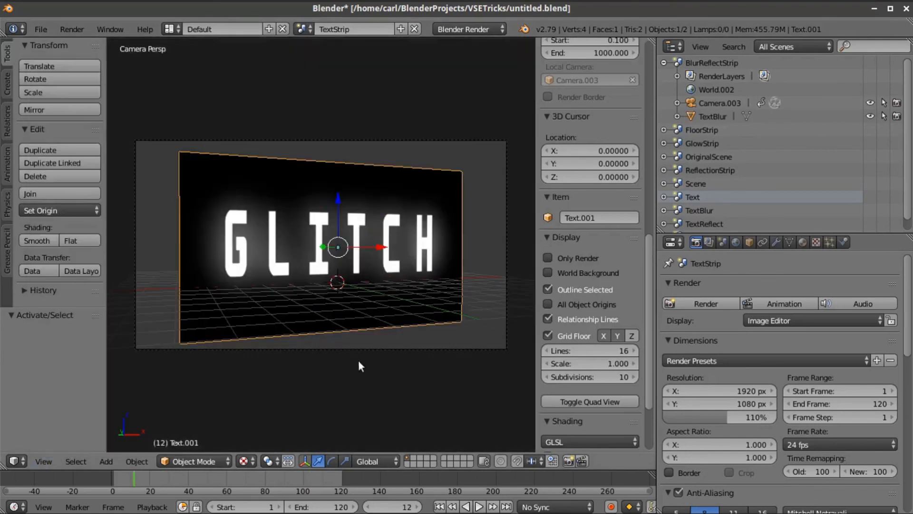
pyautogui.click(548, 258)
pyautogui.click(548, 272)
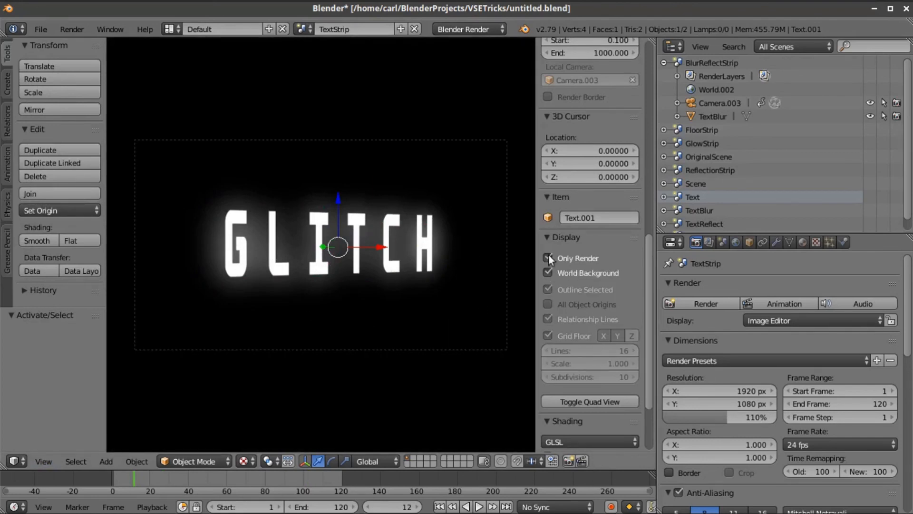
# - Expand TextStrip in the Outliner and show the text's texture settings
pyautogui.scroll(-1, 734, 199)
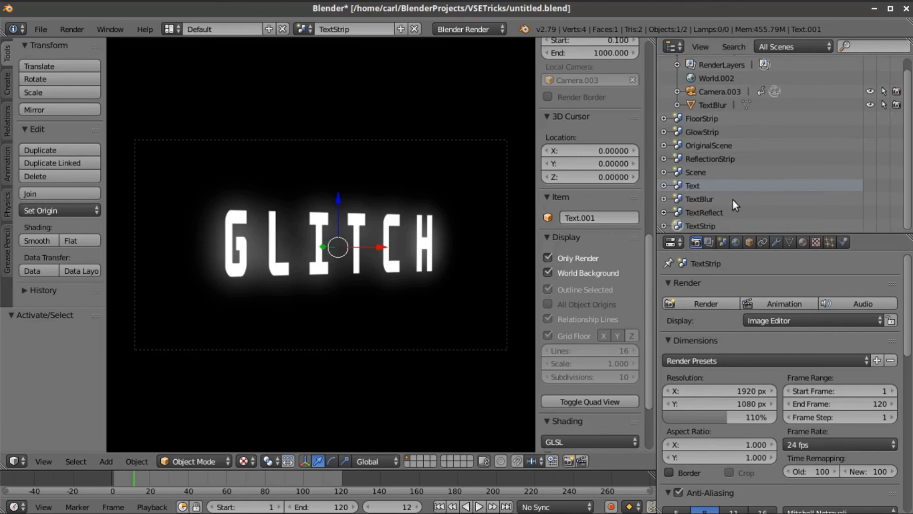
pyautogui.click(664, 226)
pyautogui.scroll(-4, 705, 218)
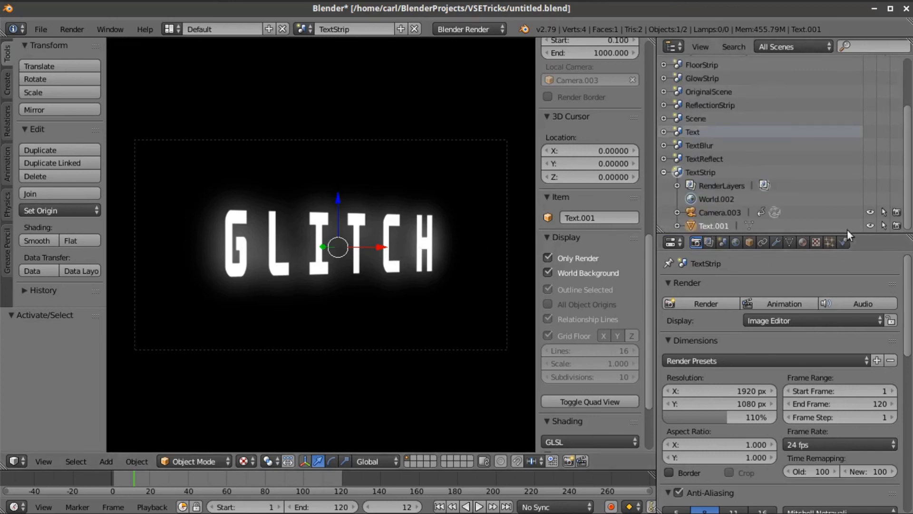
pyautogui.click(804, 242)
pyautogui.click(815, 242)
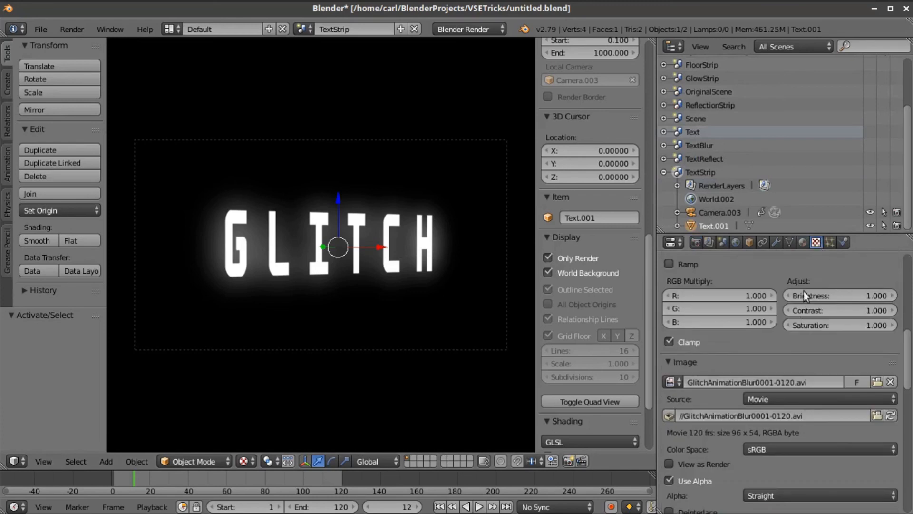
# - Select Texture.002, the GLITCH image texture, and review its settings
pyautogui.scroll(6, 804, 337)
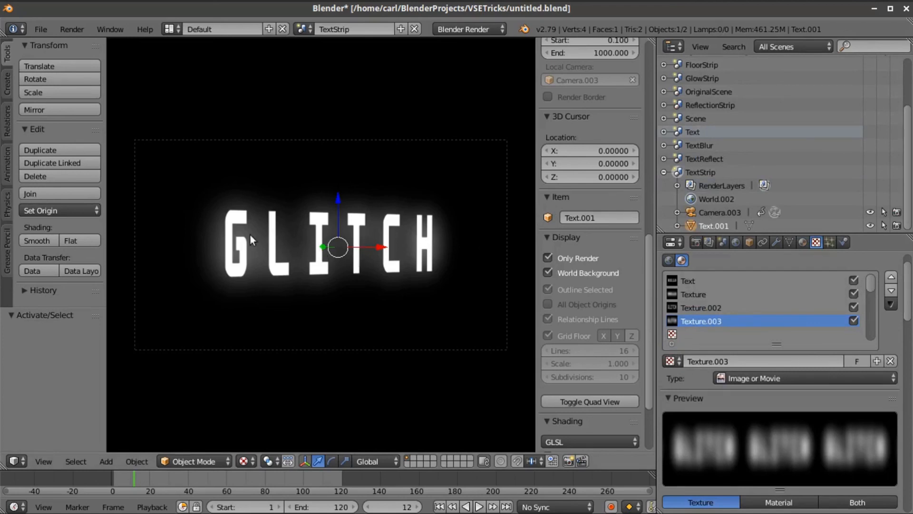
pyautogui.click(711, 306)
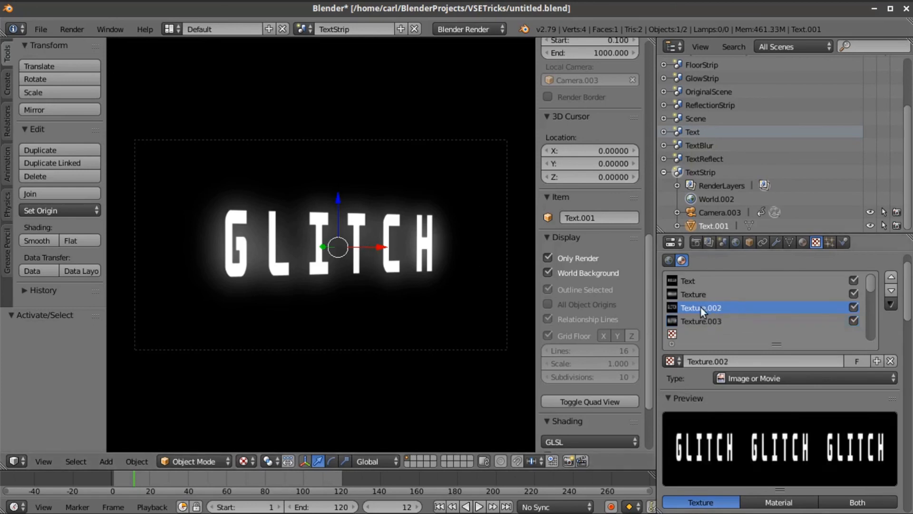
pyautogui.scroll(-12, 763, 410)
pyautogui.scroll(-5, 763, 410)
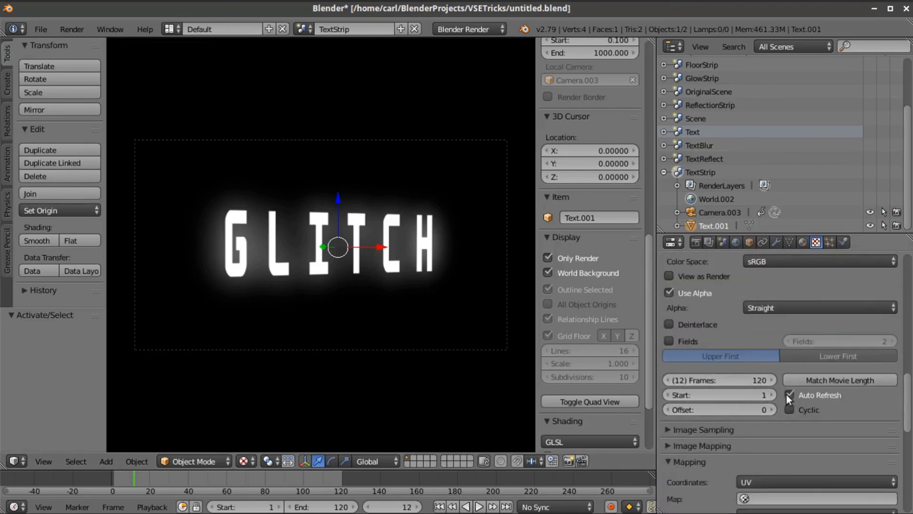
pyautogui.scroll(5, 778, 404)
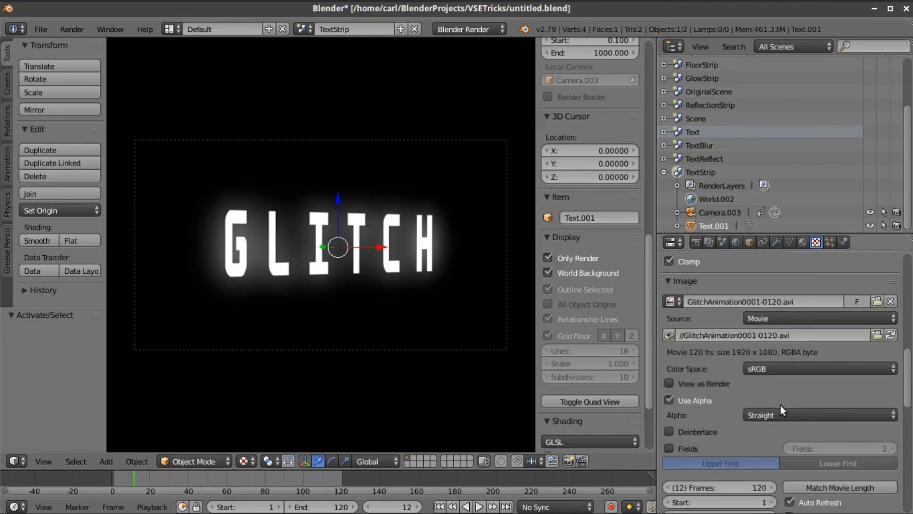
pyautogui.scroll(3, 780, 405)
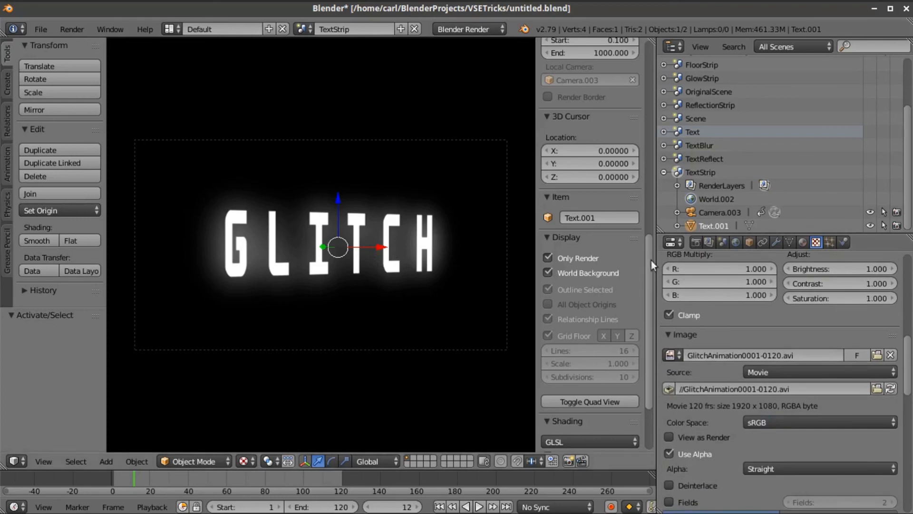
pyautogui.scroll(10, 782, 306)
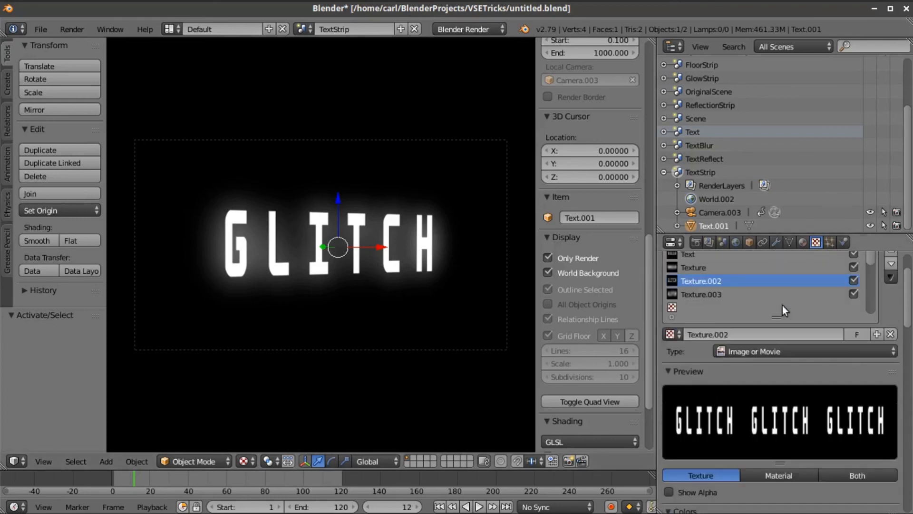
# - Review the blurred Texture.003, then play the animation and stop at frame 113
pyautogui.click(695, 294)
pyautogui.scroll(-6, 699, 310)
pyautogui.scroll(-12, 701, 314)
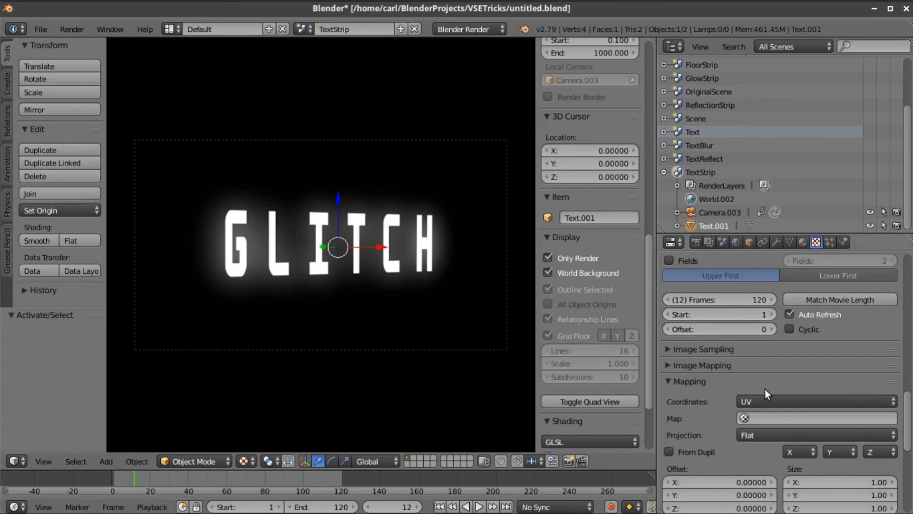
pyautogui.scroll(-10, 764, 389)
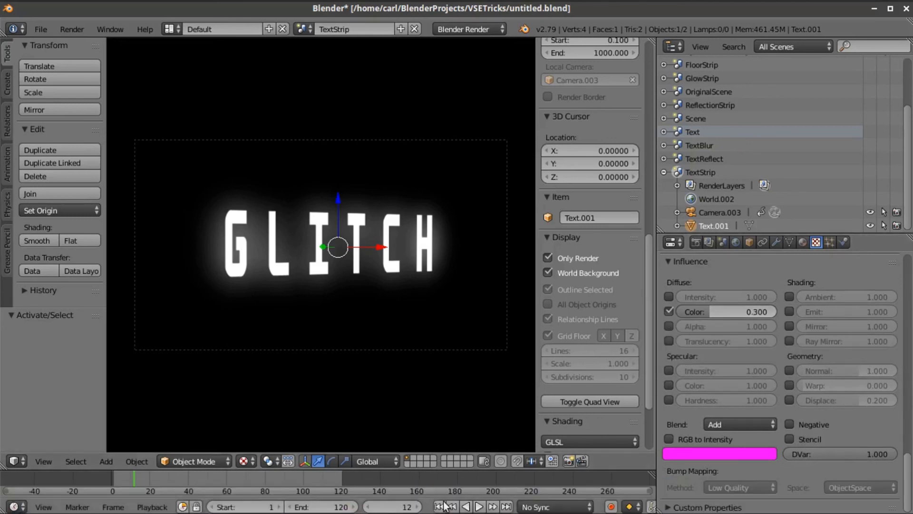
pyautogui.click(480, 506)
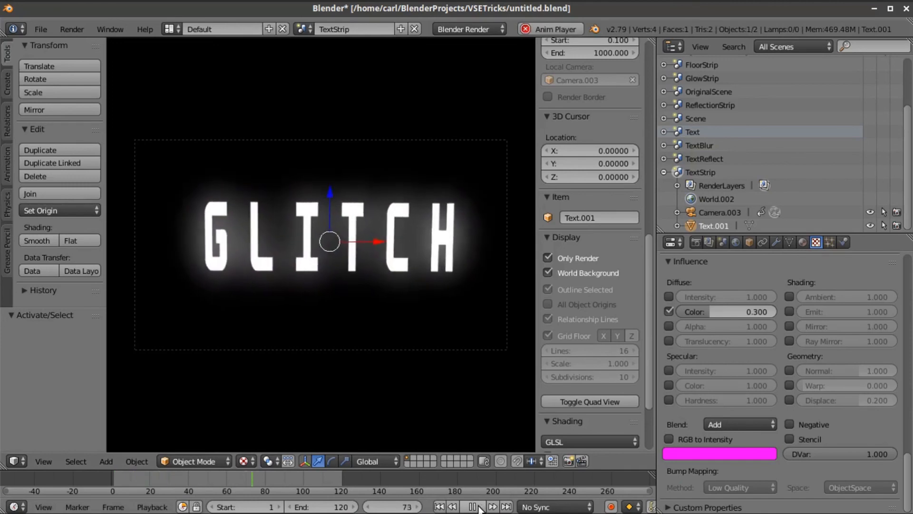
pyautogui.click(476, 506)
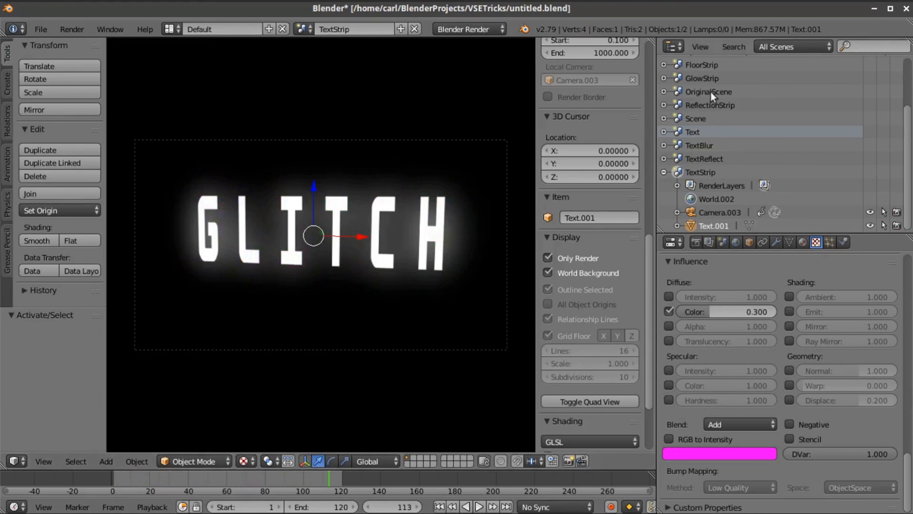
# - Select OriginalScene, orbit below and above the floor, and return to the Video Editing layout
pyautogui.click(678, 91)
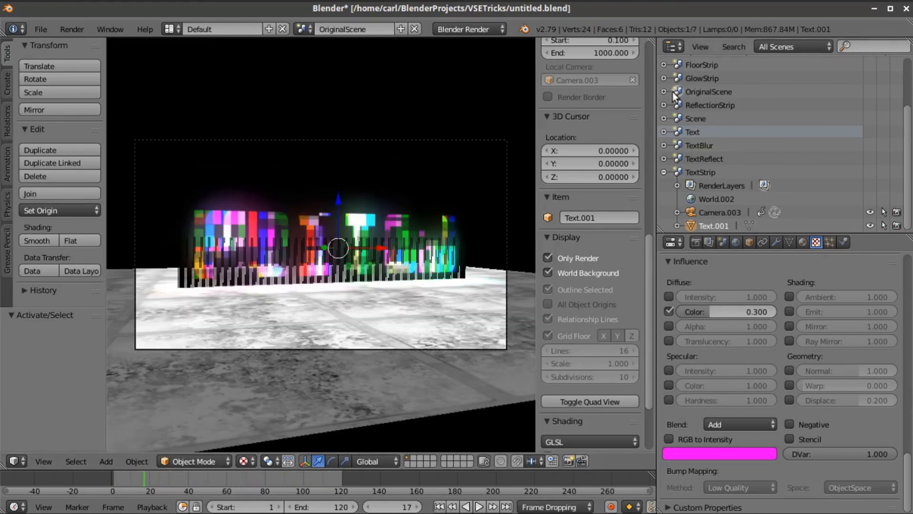
pyautogui.moveTo(362, 280); pyautogui.dragTo(290, 310, button='middle')
pyautogui.moveTo(421, 300); pyautogui.dragTo(378, 273, button='middle')
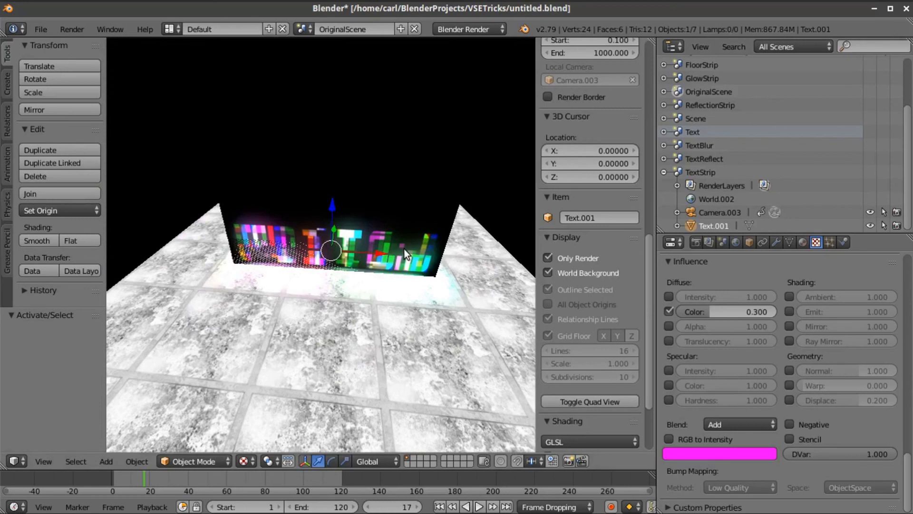
pyautogui.click(169, 29)
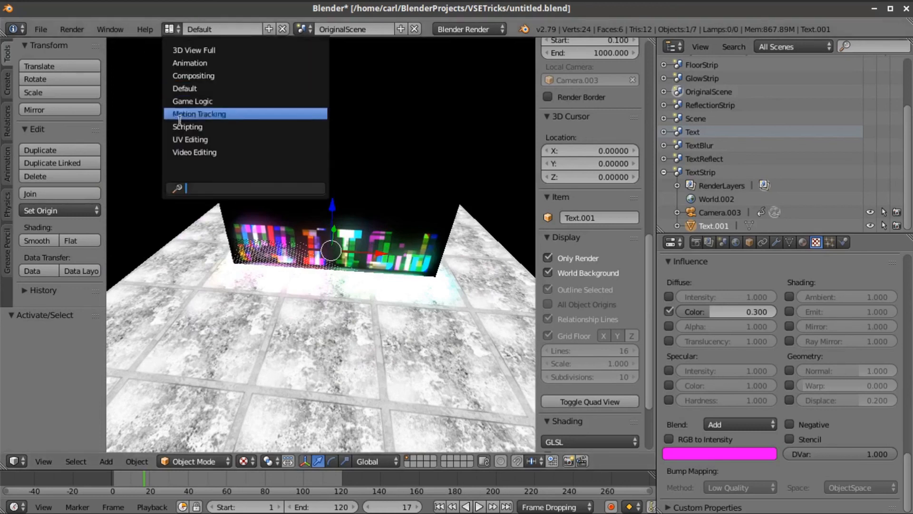
pyautogui.click(304, 27)
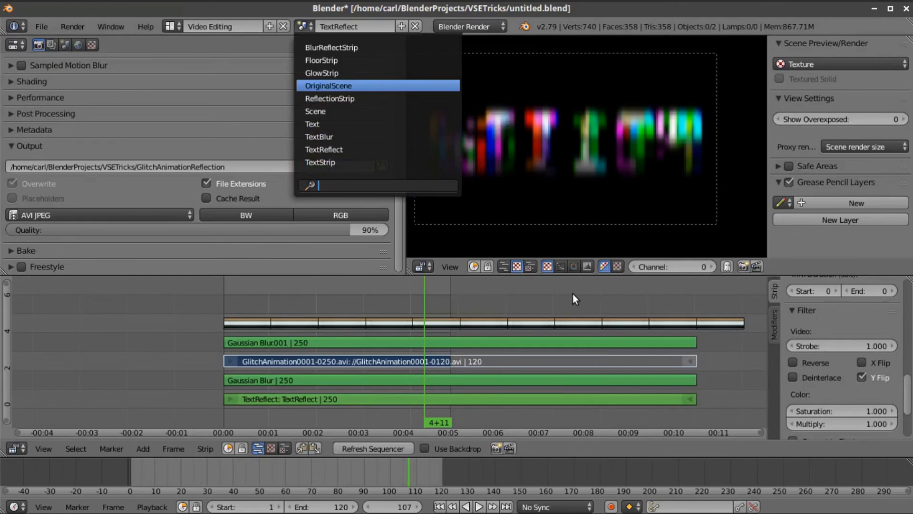
pyautogui.press('Return')
pyautogui.scroll(-5, 610, 132)
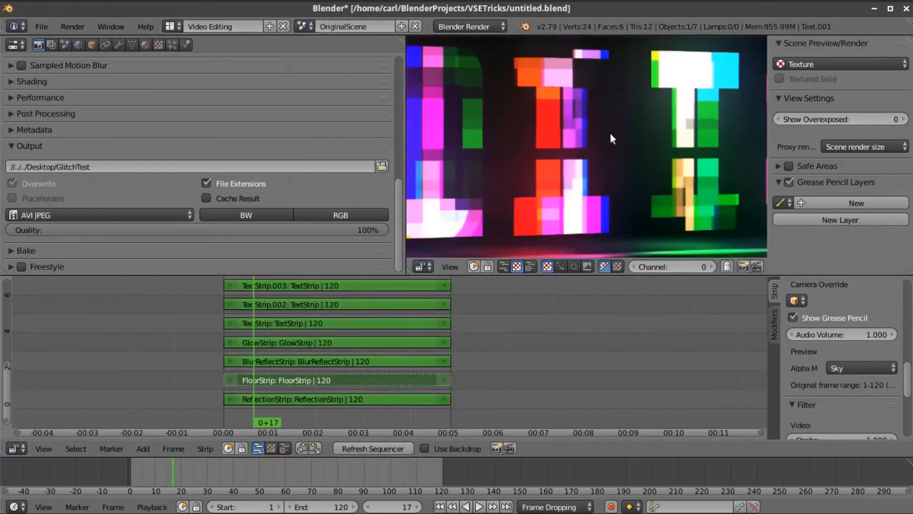
pyautogui.moveTo(627, 187); pyautogui.dragTo(615, 181, button='middle')
pyautogui.scroll(1, 615, 182)
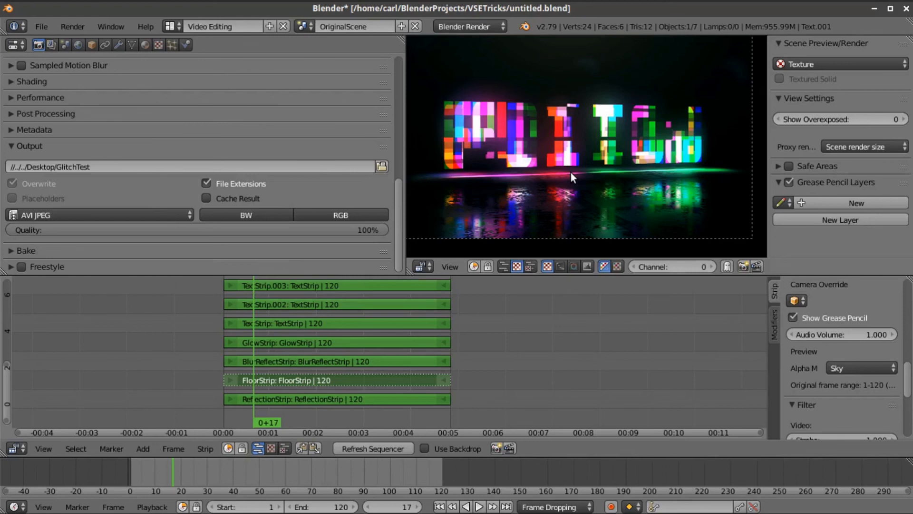
pyautogui.scroll(7, 519, 334)
pyautogui.moveTo(555, 328); pyautogui.dragTo(685, 305, button='middle')
pyautogui.scroll(4, 618, 349)
pyautogui.scroll(-4, 675, 212)
pyautogui.moveTo(610, 173)
pyautogui.mouseDown(button='middle')
pyautogui.moveTo(612, 195)
pyautogui.moveTo(615, 187)
pyautogui.mouseUp(button='middle')
pyautogui.scroll(1, 615, 187)
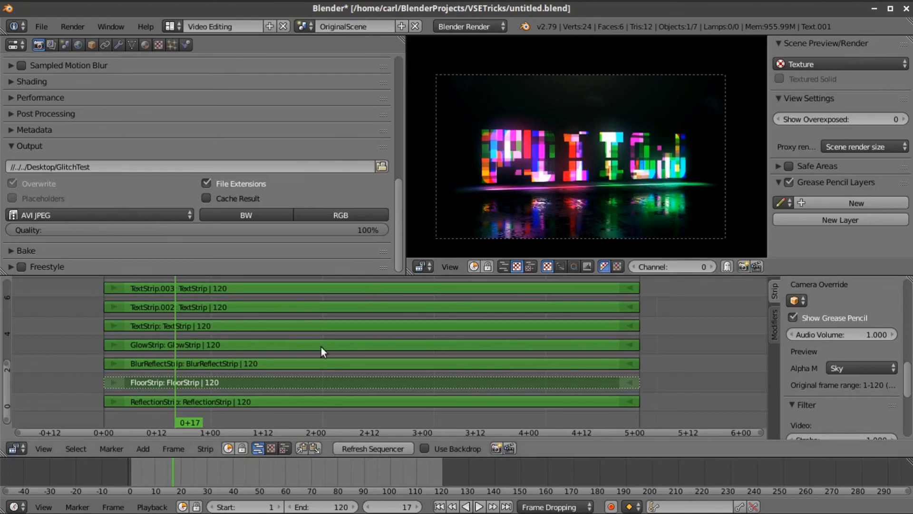
pyautogui.scroll(1, 498, 194)
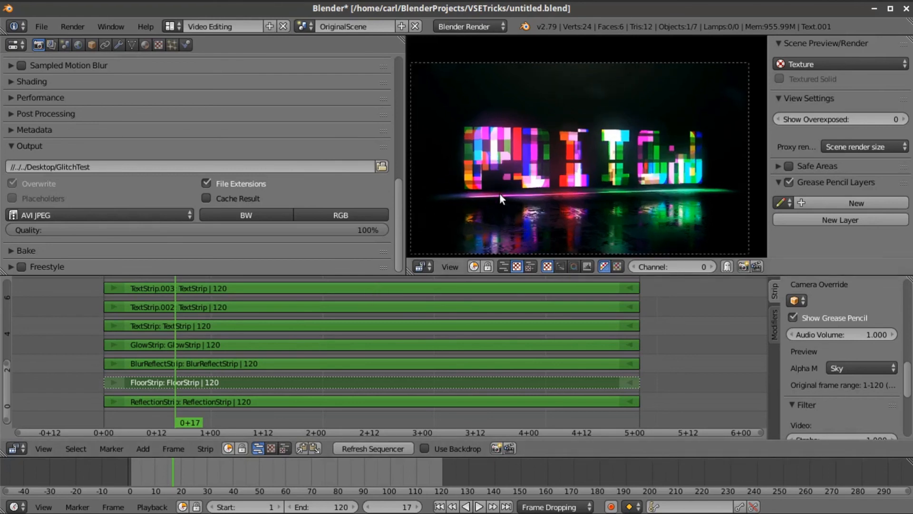